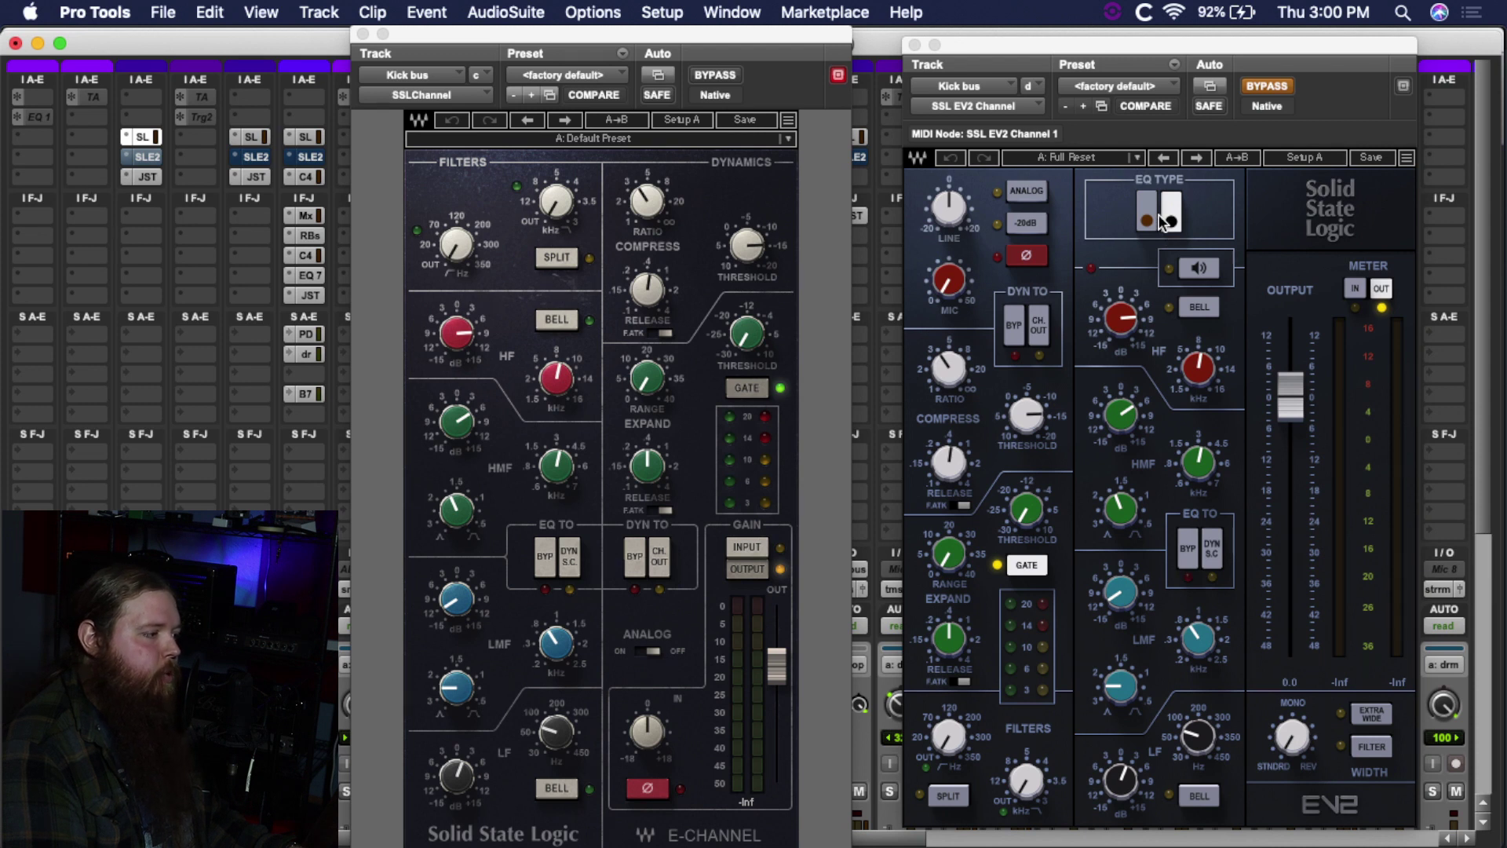
# Step: Try the EV2's brown and black EQ types on the Kick bus, leaving black selected, and close the plugin windows
pyautogui.click(1161, 223)
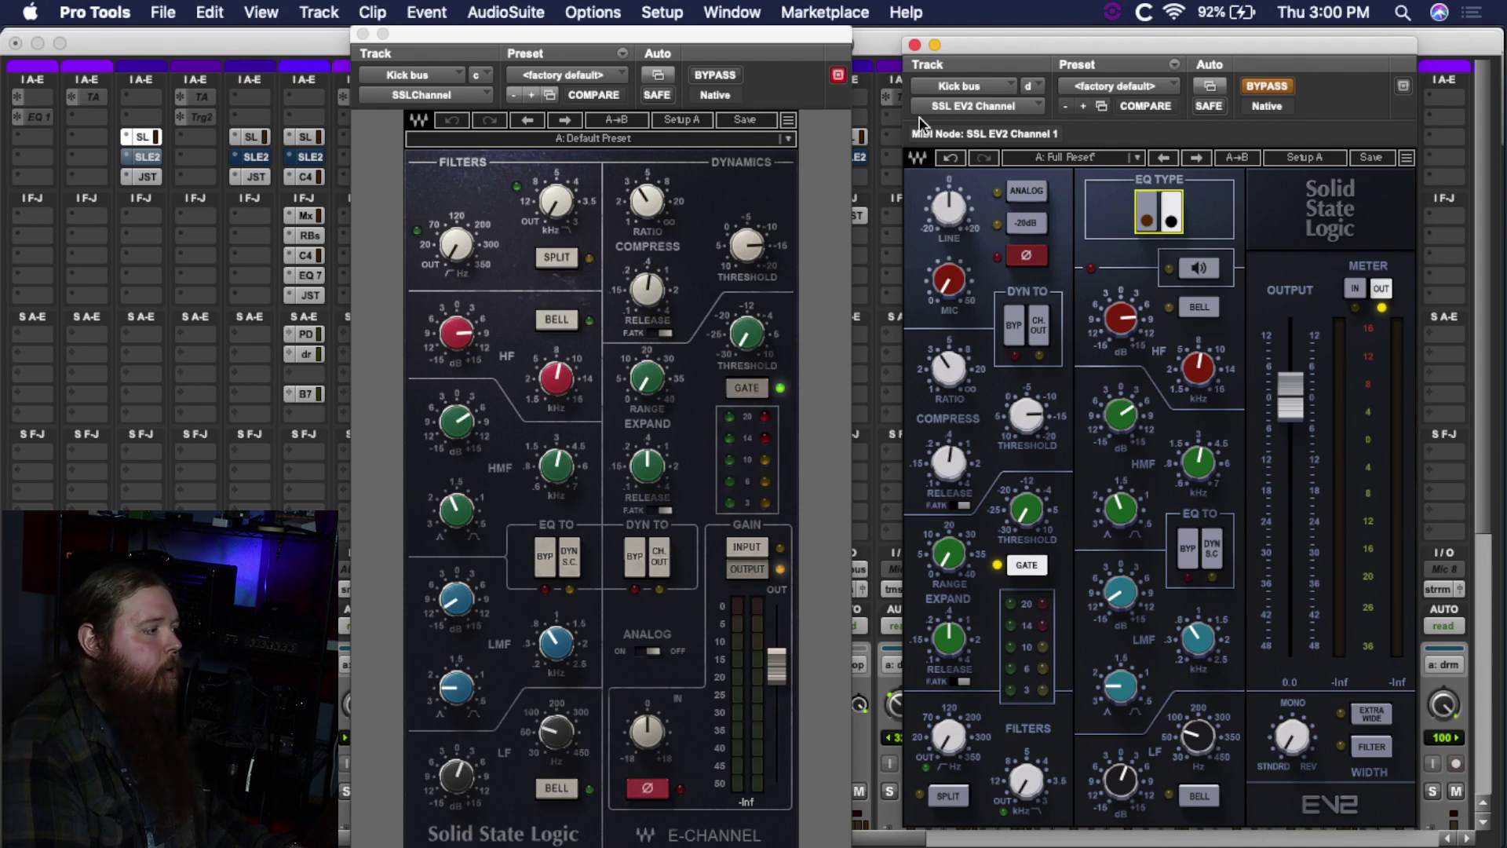
pyautogui.keyDown('alt'); pyautogui.click(912, 46); pyautogui.keyUp('alt')
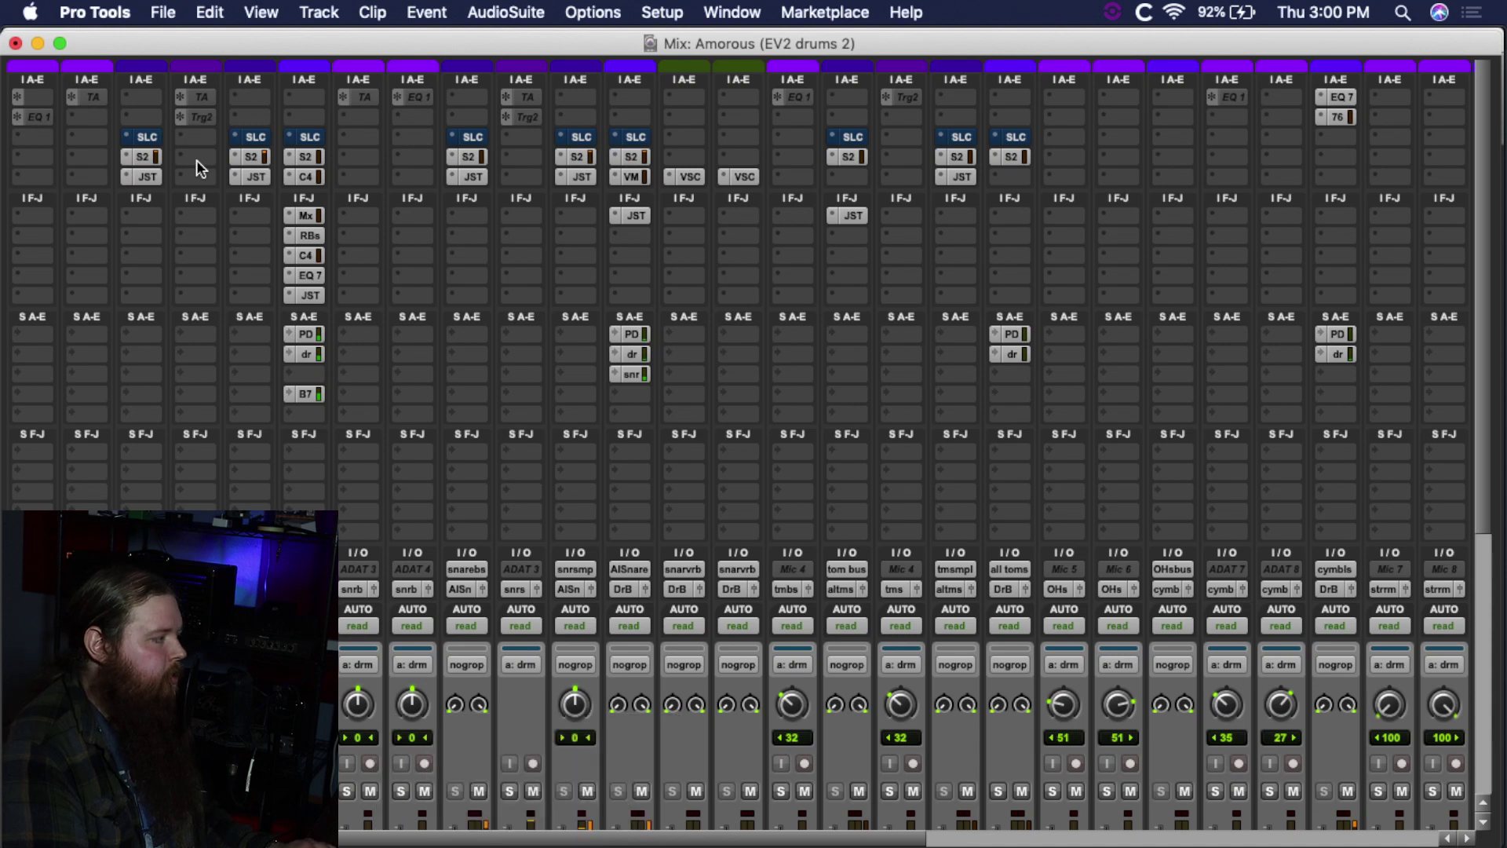
# Step: Compare the E-Channel and EV2 across the drum channels by toggling the bypass of both plugins
pyautogui.keyDown('alt'); pyautogui.keyDown('super'); pyautogui.click(143, 157); pyautogui.keyUp('super'); pyautogui.keyUp('alt')
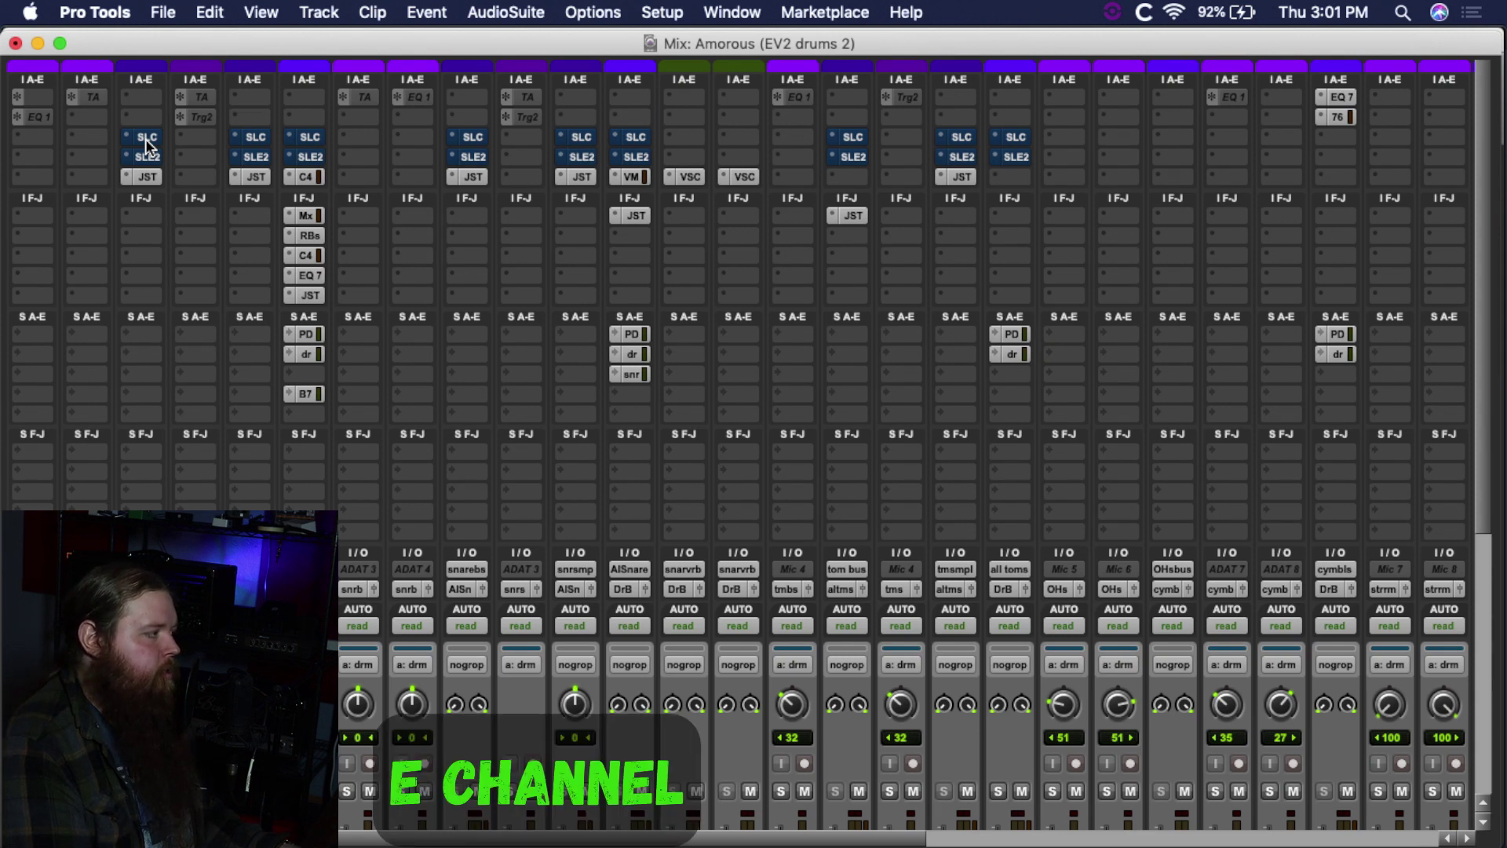
pyautogui.keyDown('alt'); pyautogui.keyDown('super'); pyautogui.click(147, 139); pyautogui.keyUp('super'); pyautogui.keyUp('alt')
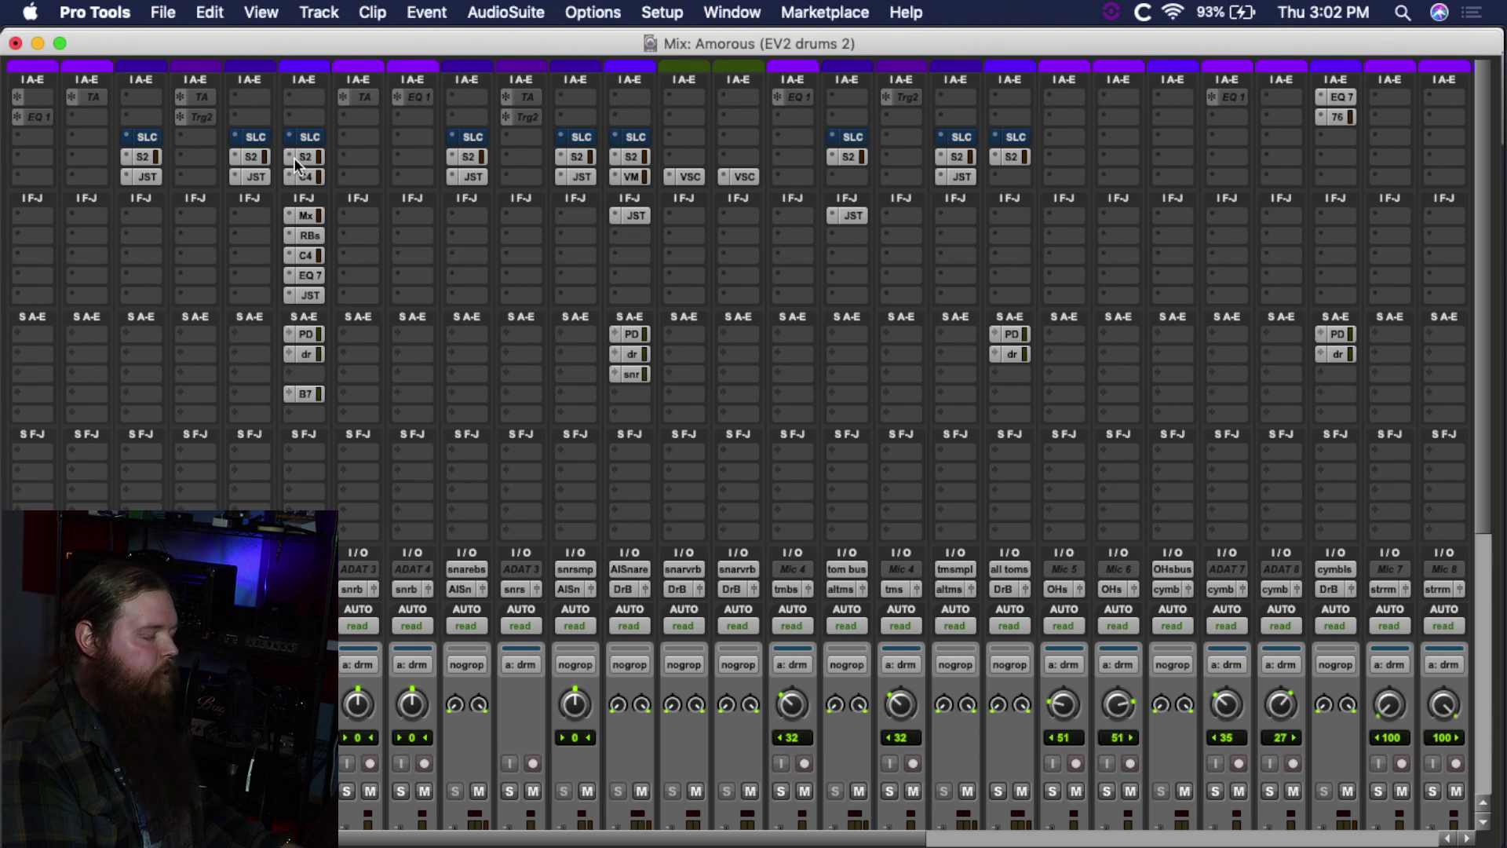
pyautogui.moveTo(293, 157); pyautogui.dragTo(317, 135)
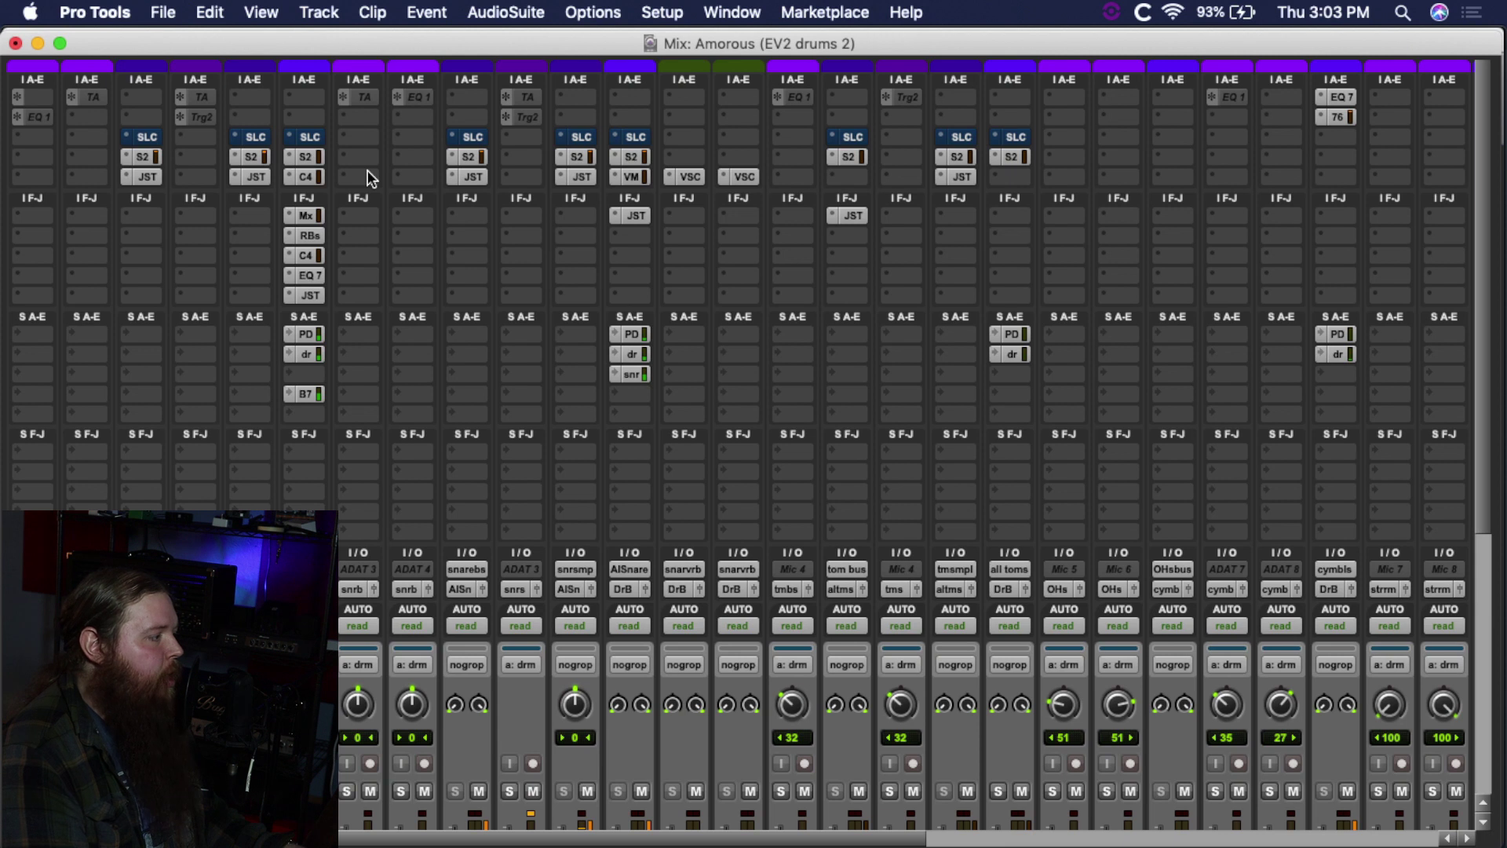
# Step: Open the EV2 on the All Kick track and compare its brown and black EQ types by switching between them
pyautogui.scroll(-5, 465, 214)
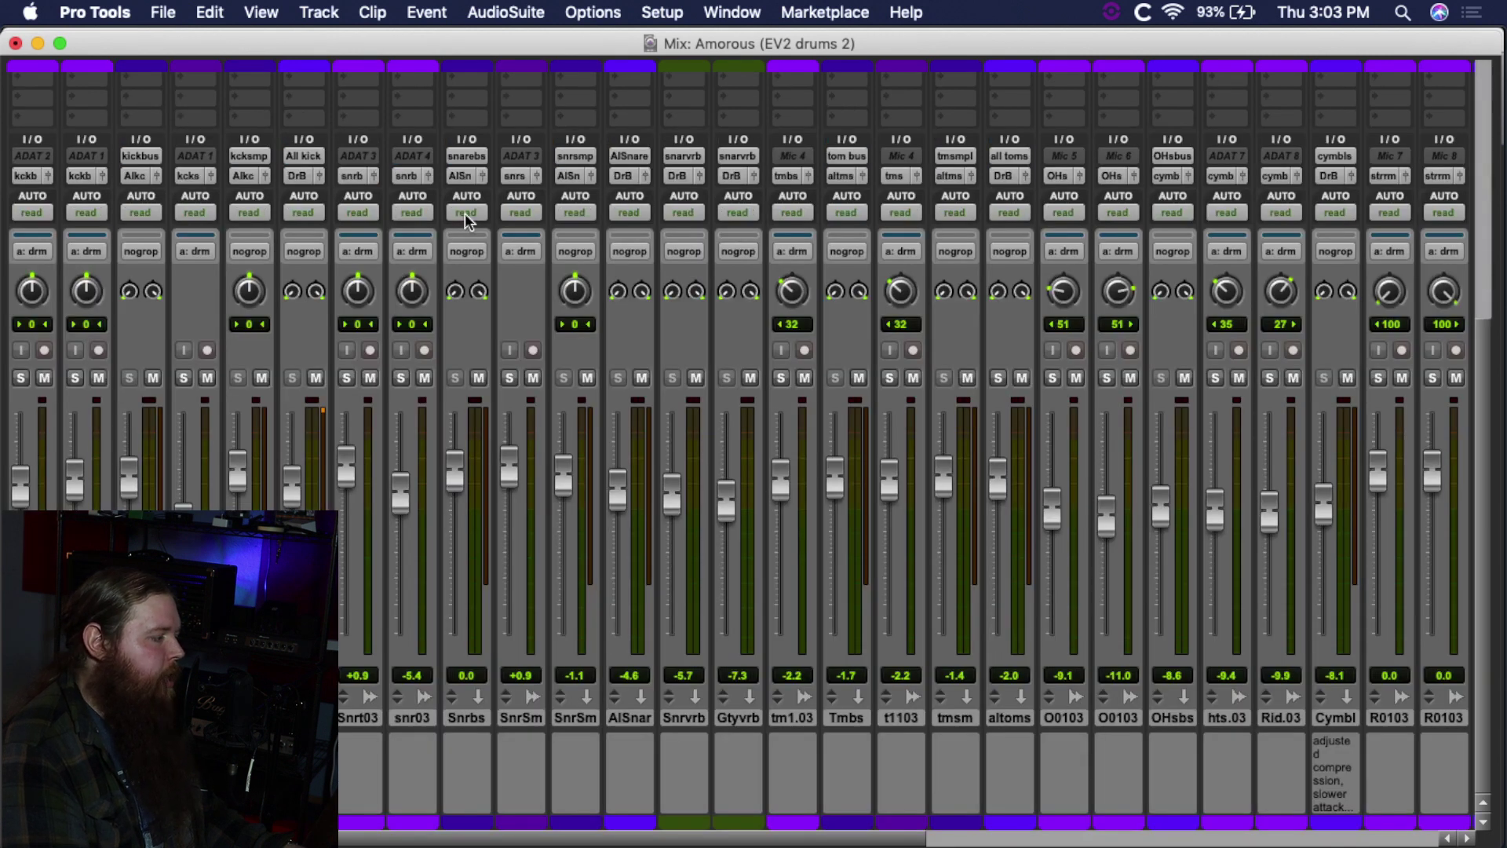
pyautogui.scroll(5, 465, 214)
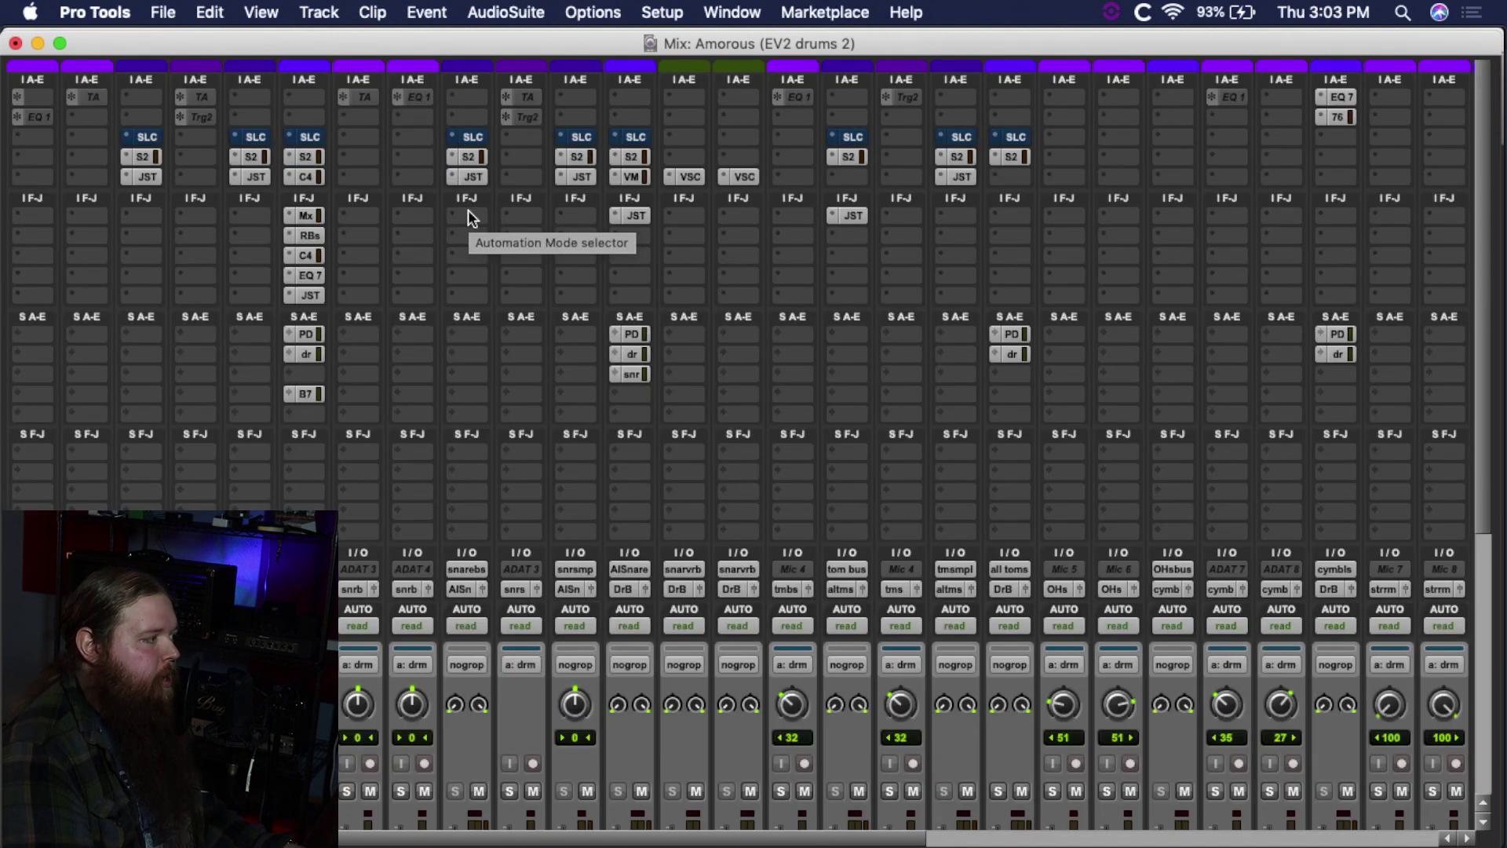
pyautogui.click(306, 158)
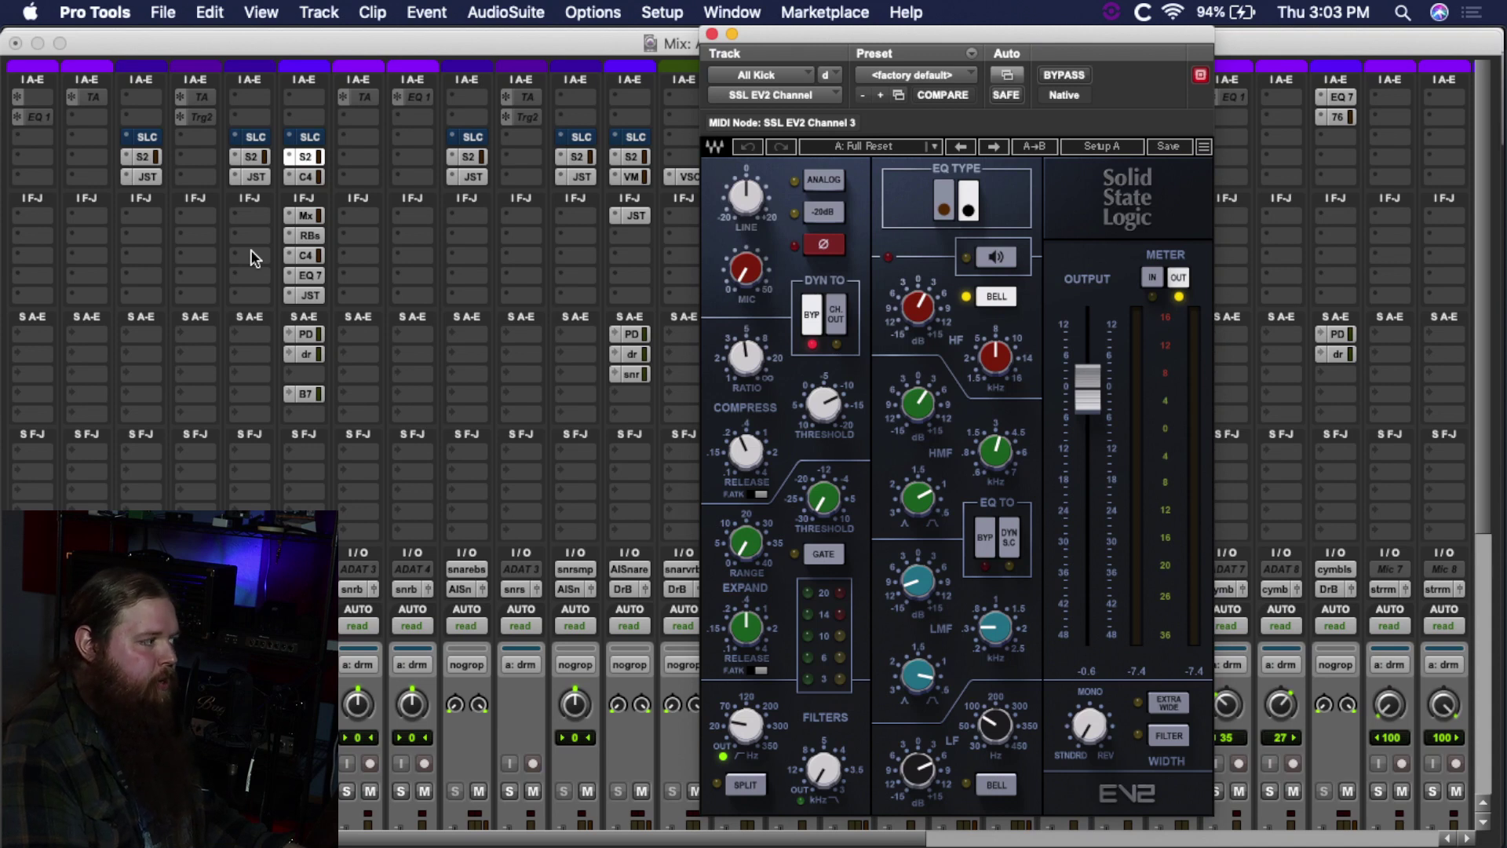
pyautogui.click(949, 205)
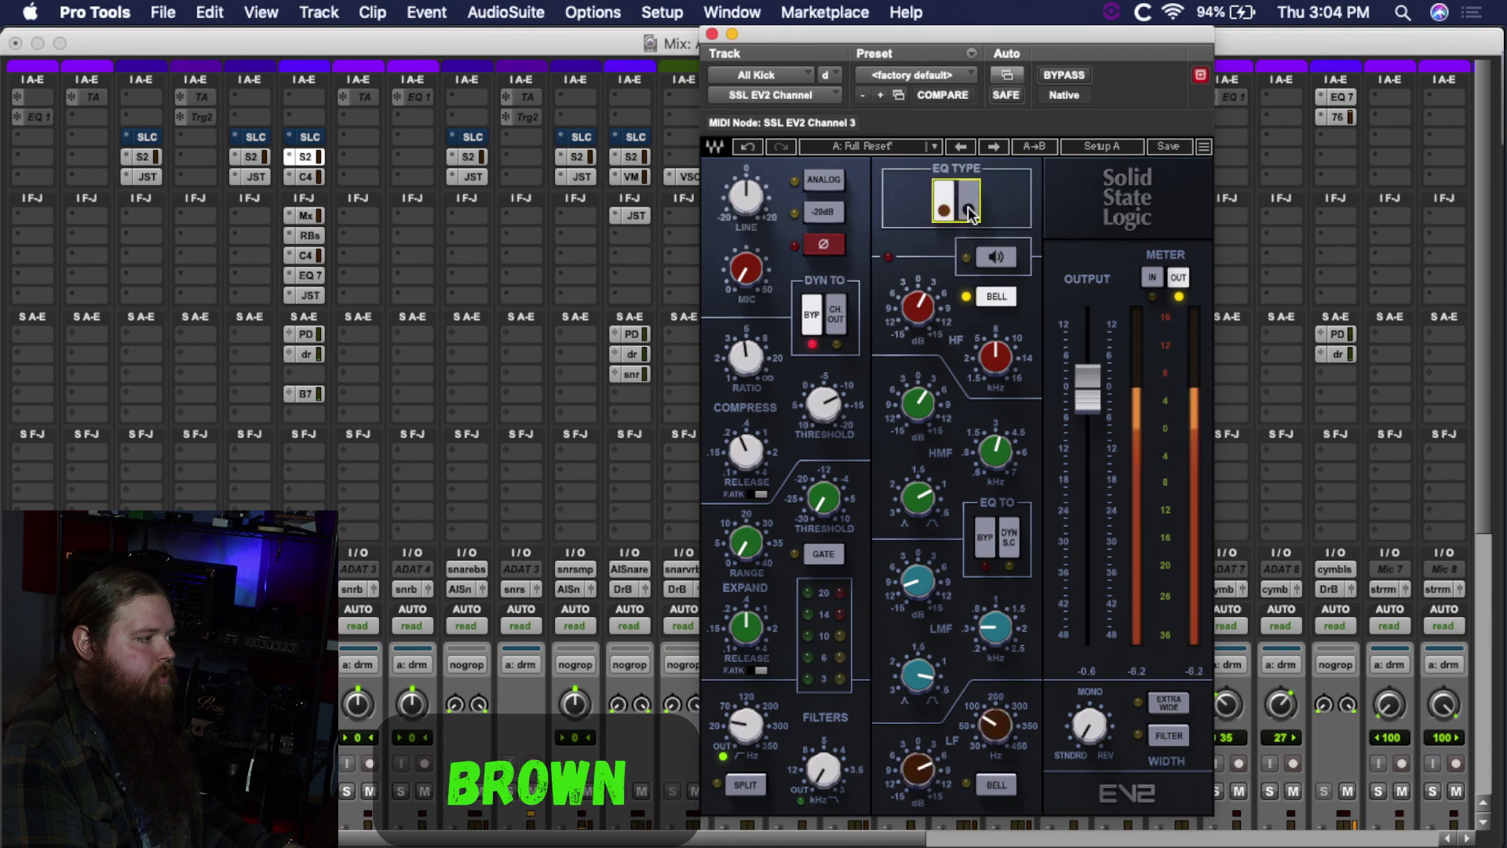
pyautogui.click(950, 210)
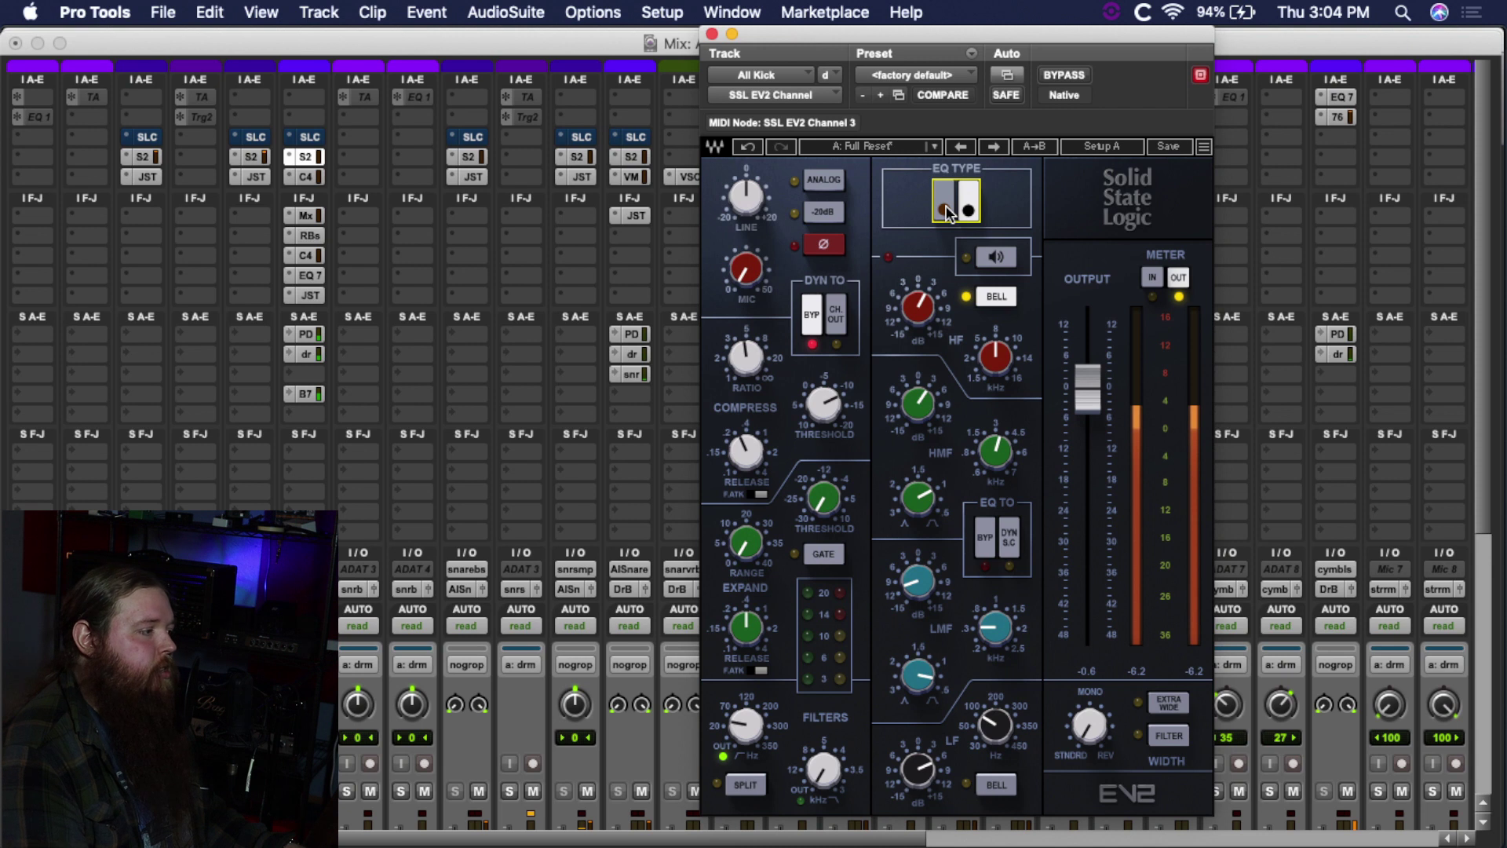
pyautogui.click(949, 211)
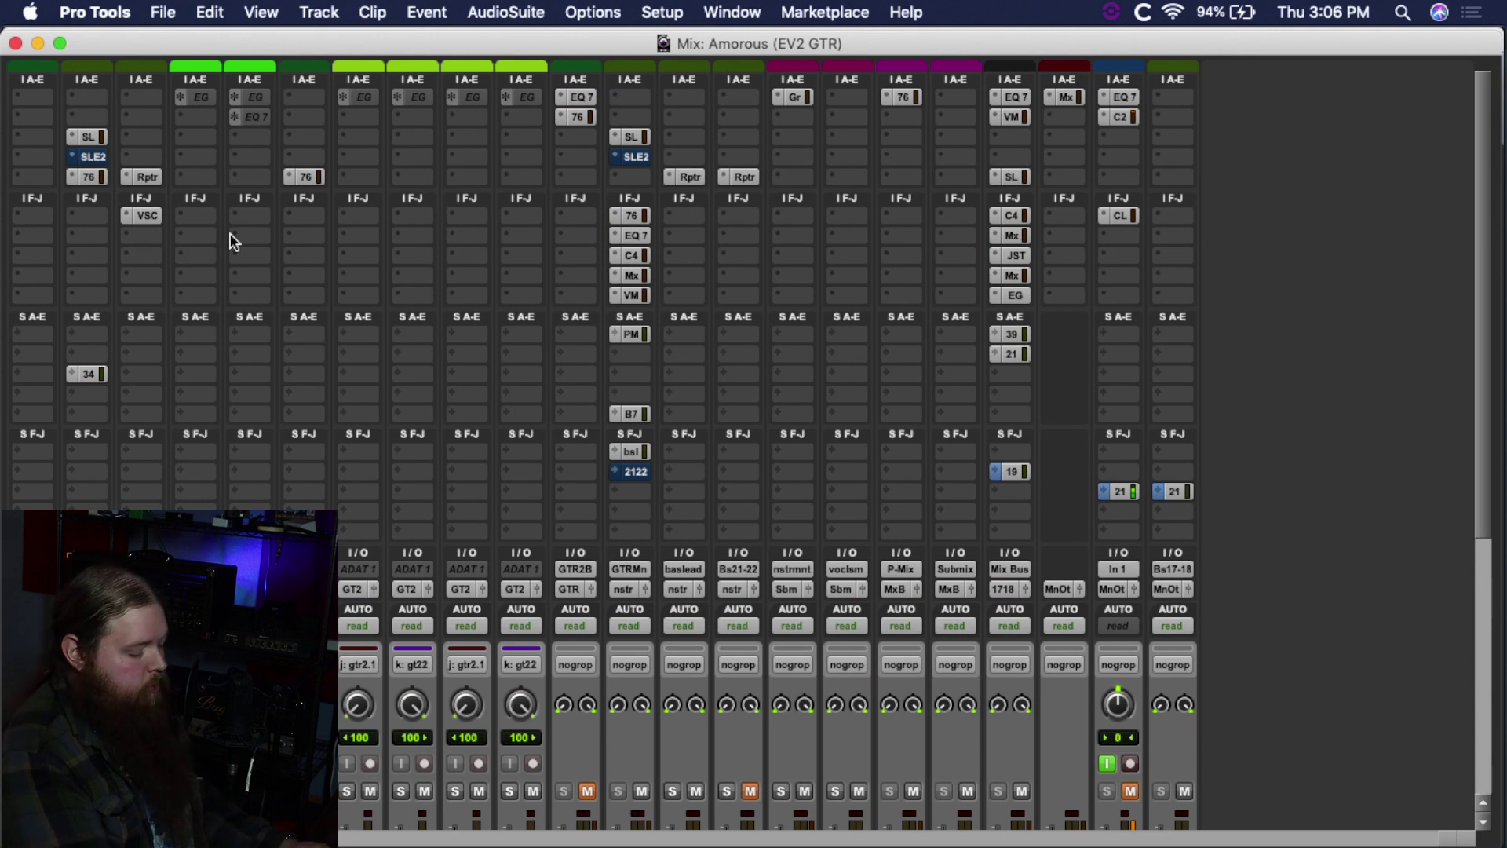
# Step: Inspect the E-Channel and EV2 settings on the clean bus, and close the plugin window
pyautogui.press('super+equal')
pyautogui.press('super+equal')
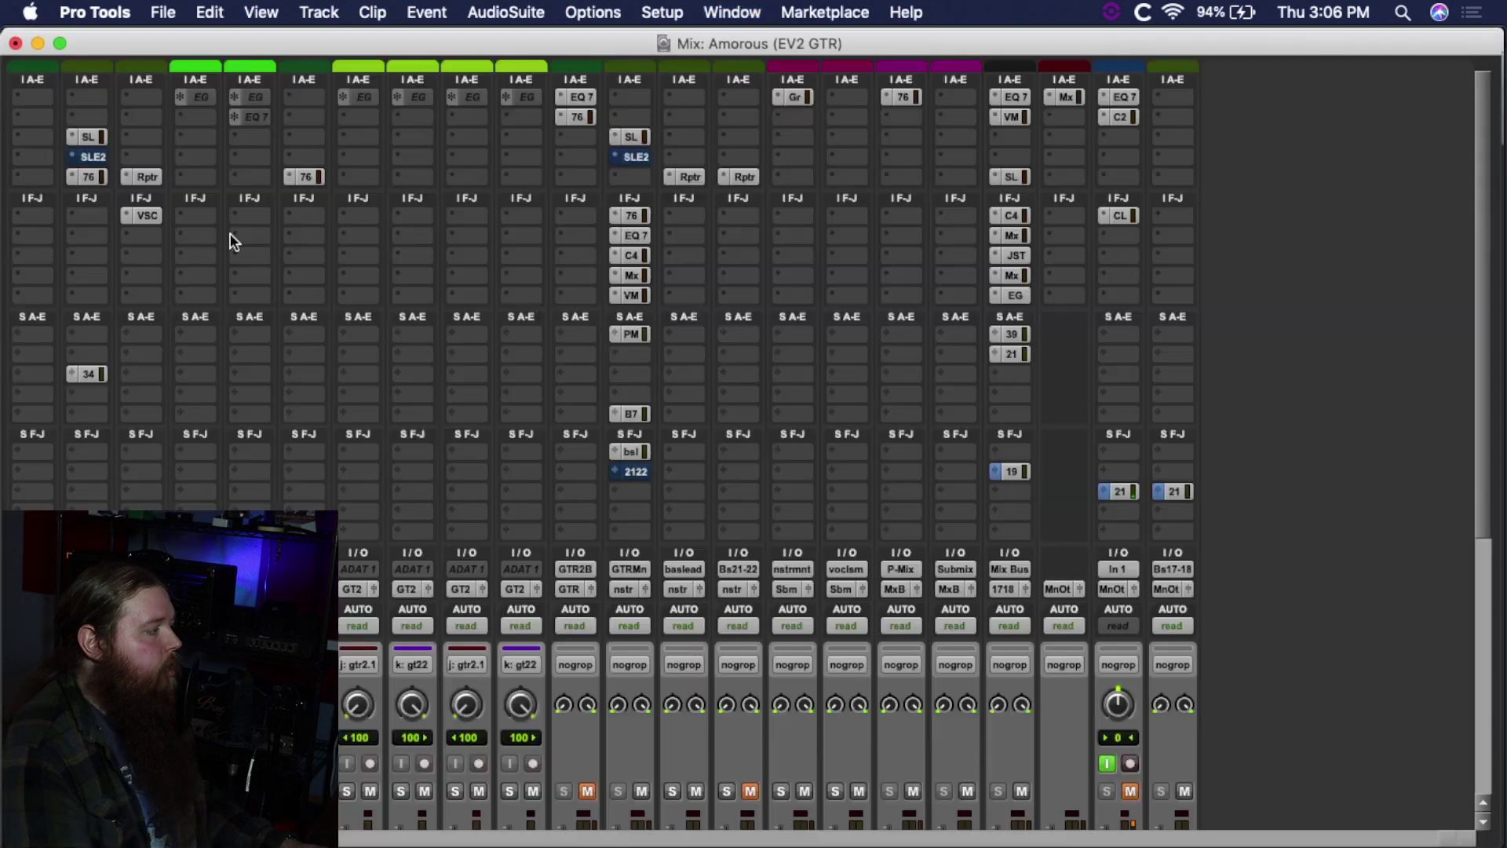
pyautogui.click(91, 139)
pyautogui.click(93, 157)
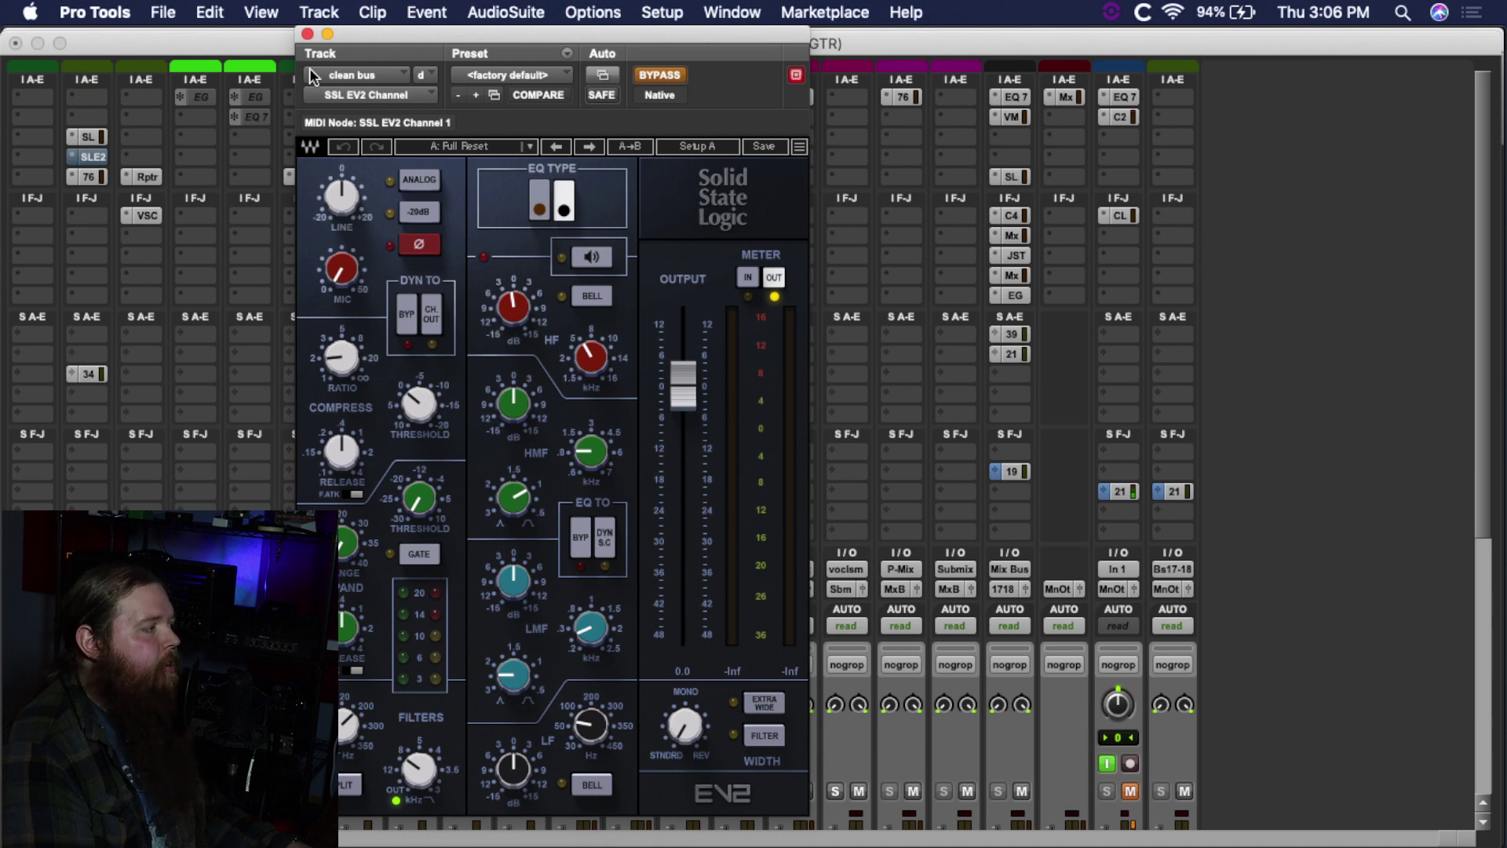
pyautogui.click(306, 35)
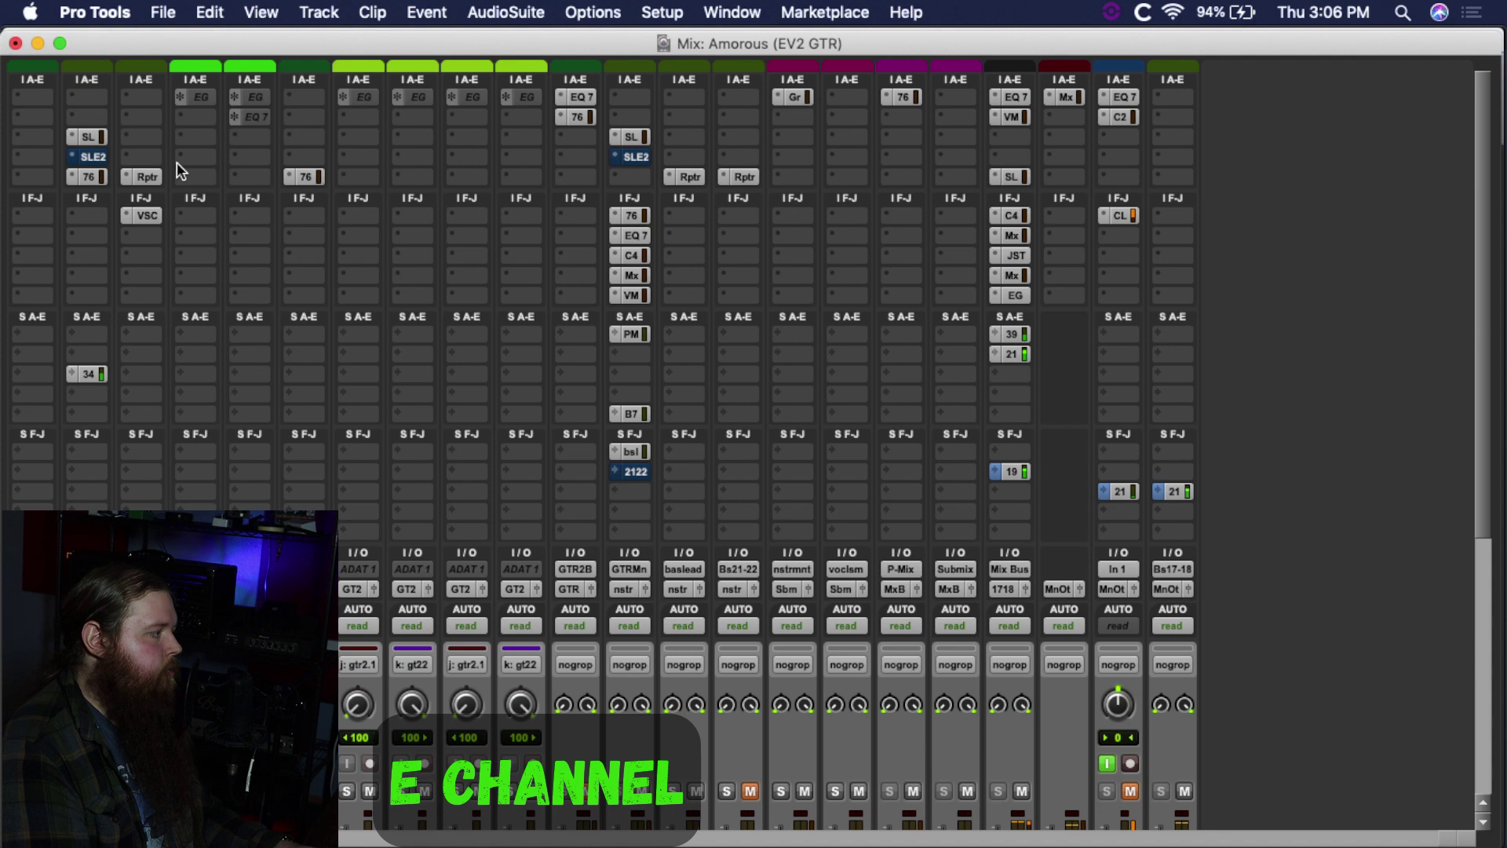
# Step: Compare the E-Channel and EV2 on the clean bus by swapping their bypass states, leaving the EV2 active
pyautogui.keyDown('super'); pyautogui.click(88, 137); pyautogui.keyUp('super')
pyautogui.keyDown('super'); pyautogui.click(93, 156); pyautogui.keyUp('super')
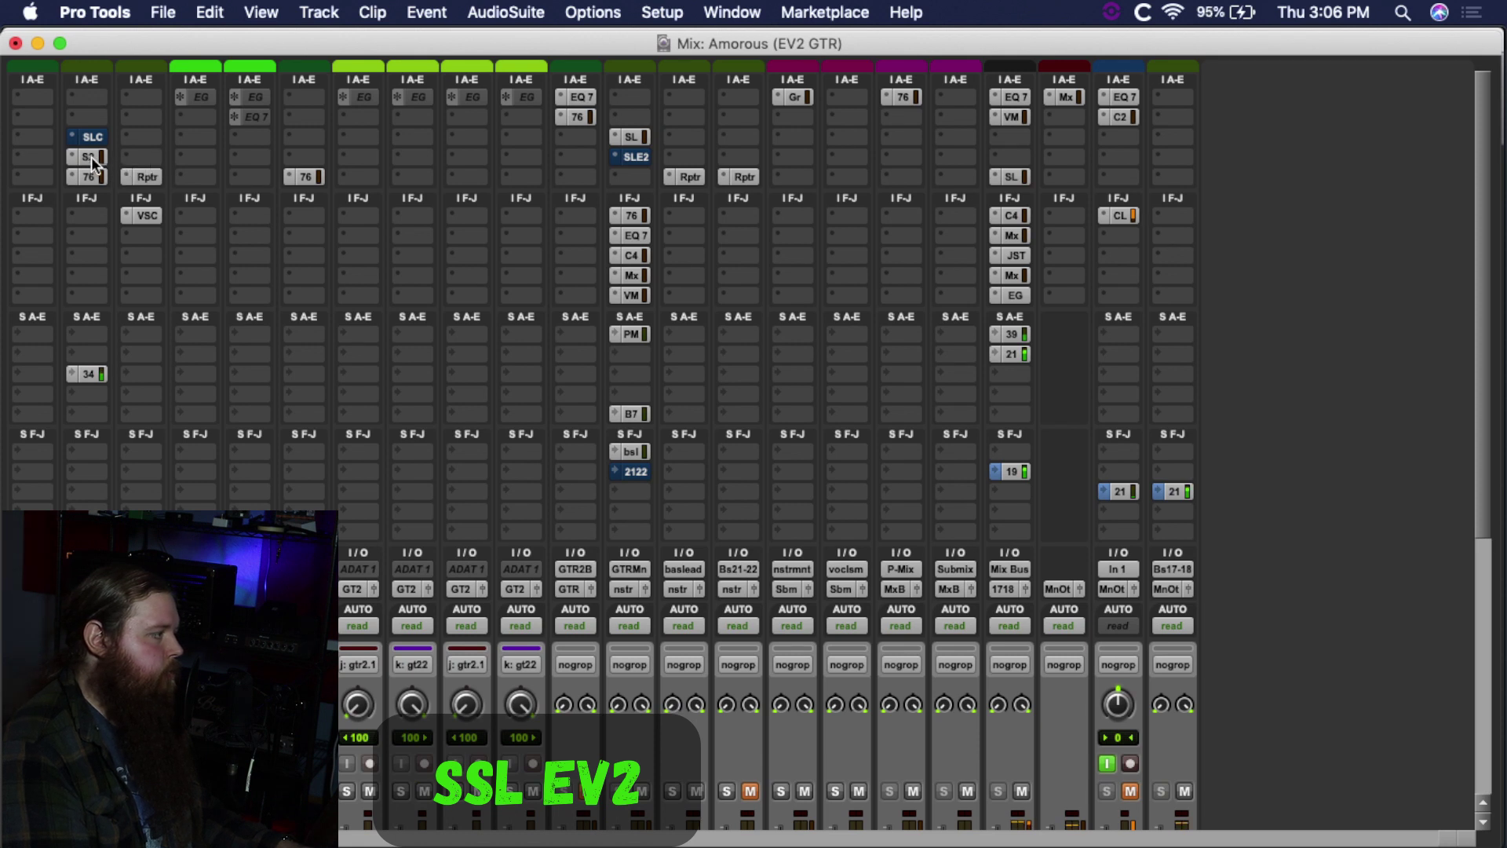
pyautogui.moveTo(89, 157); pyautogui.dragTo(92, 139)
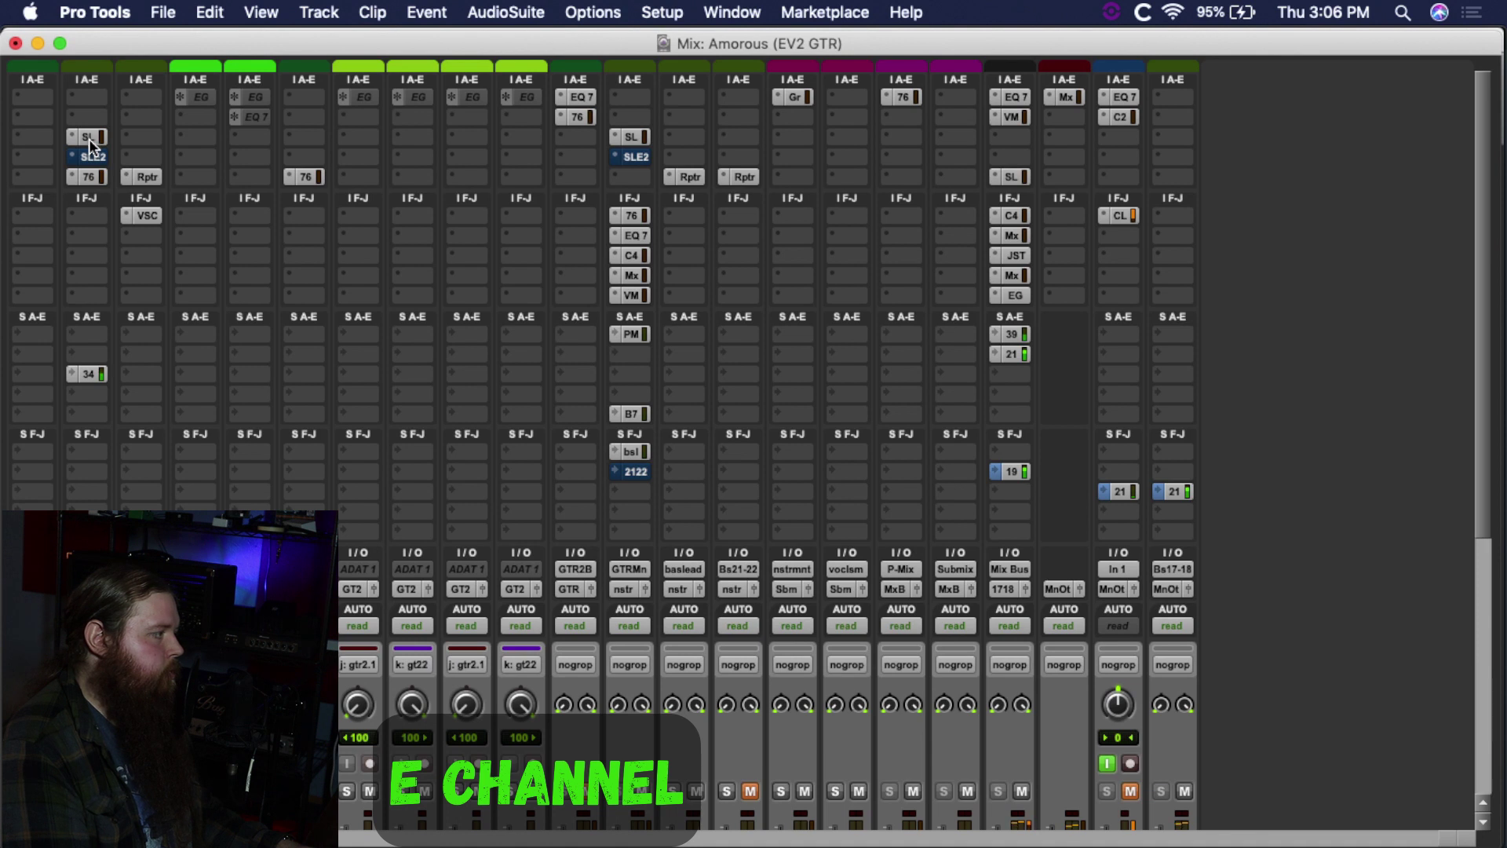
pyautogui.moveTo(91, 144); pyautogui.dragTo(93, 167)
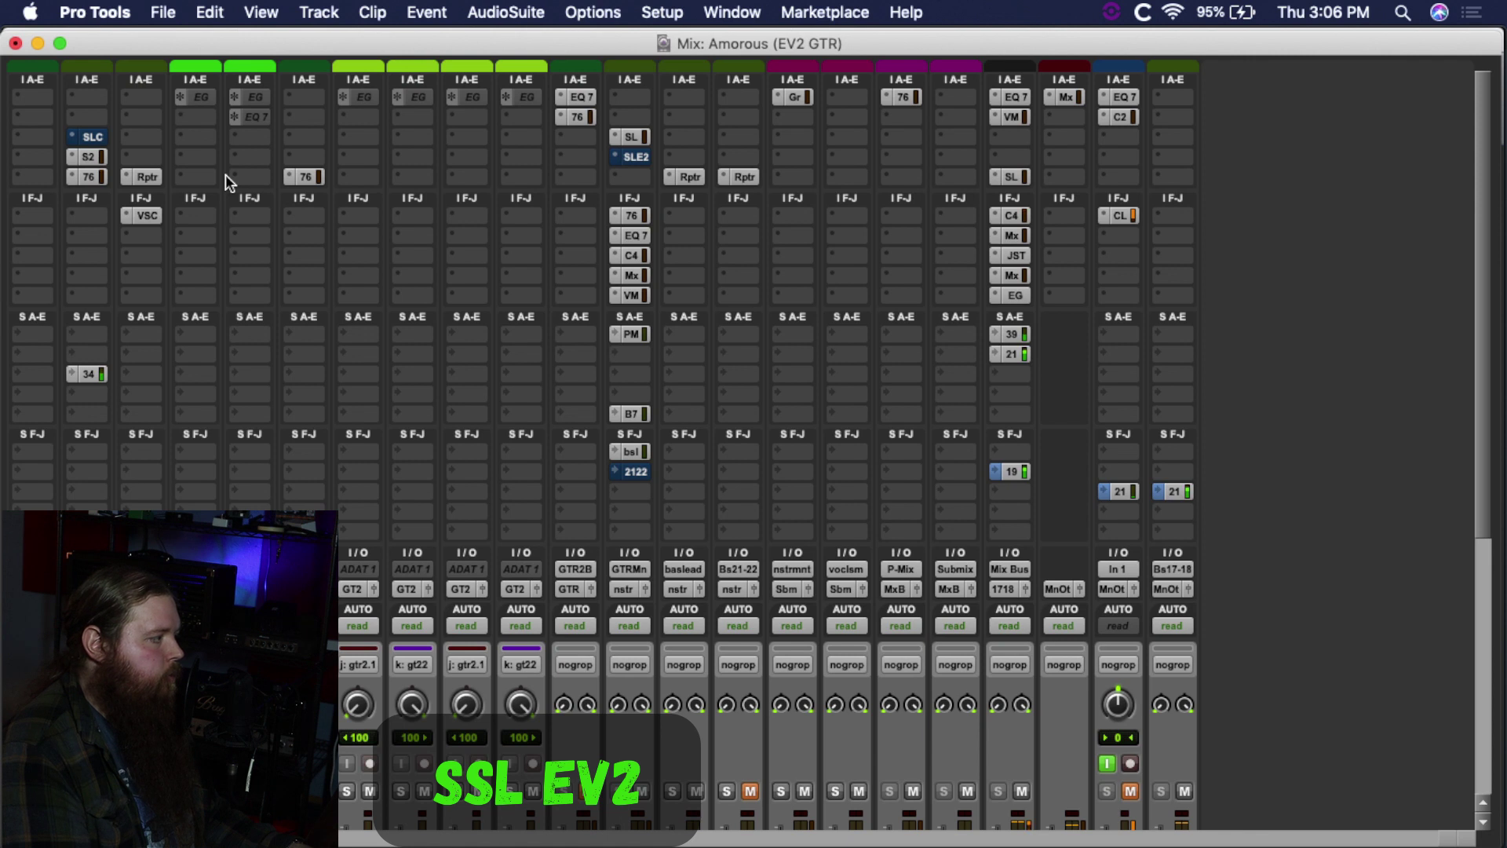
# Step: Compare the E-Channel and EV2 on the GTRm guitar bus by swapping which of the two inserts is bypassed
pyautogui.scroll(-5, 225, 174)
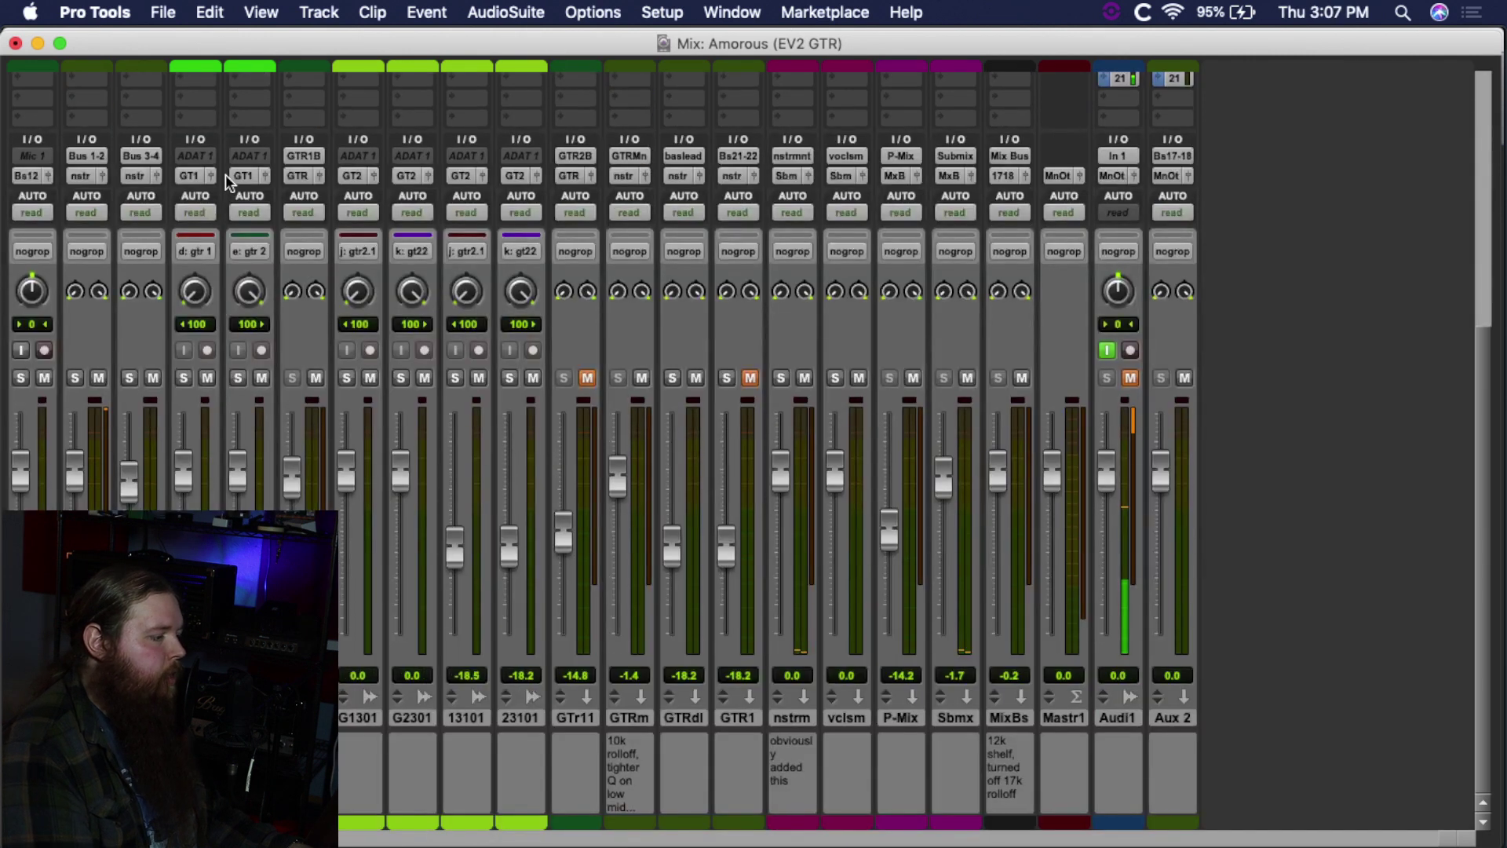
pyautogui.scroll(5, 225, 174)
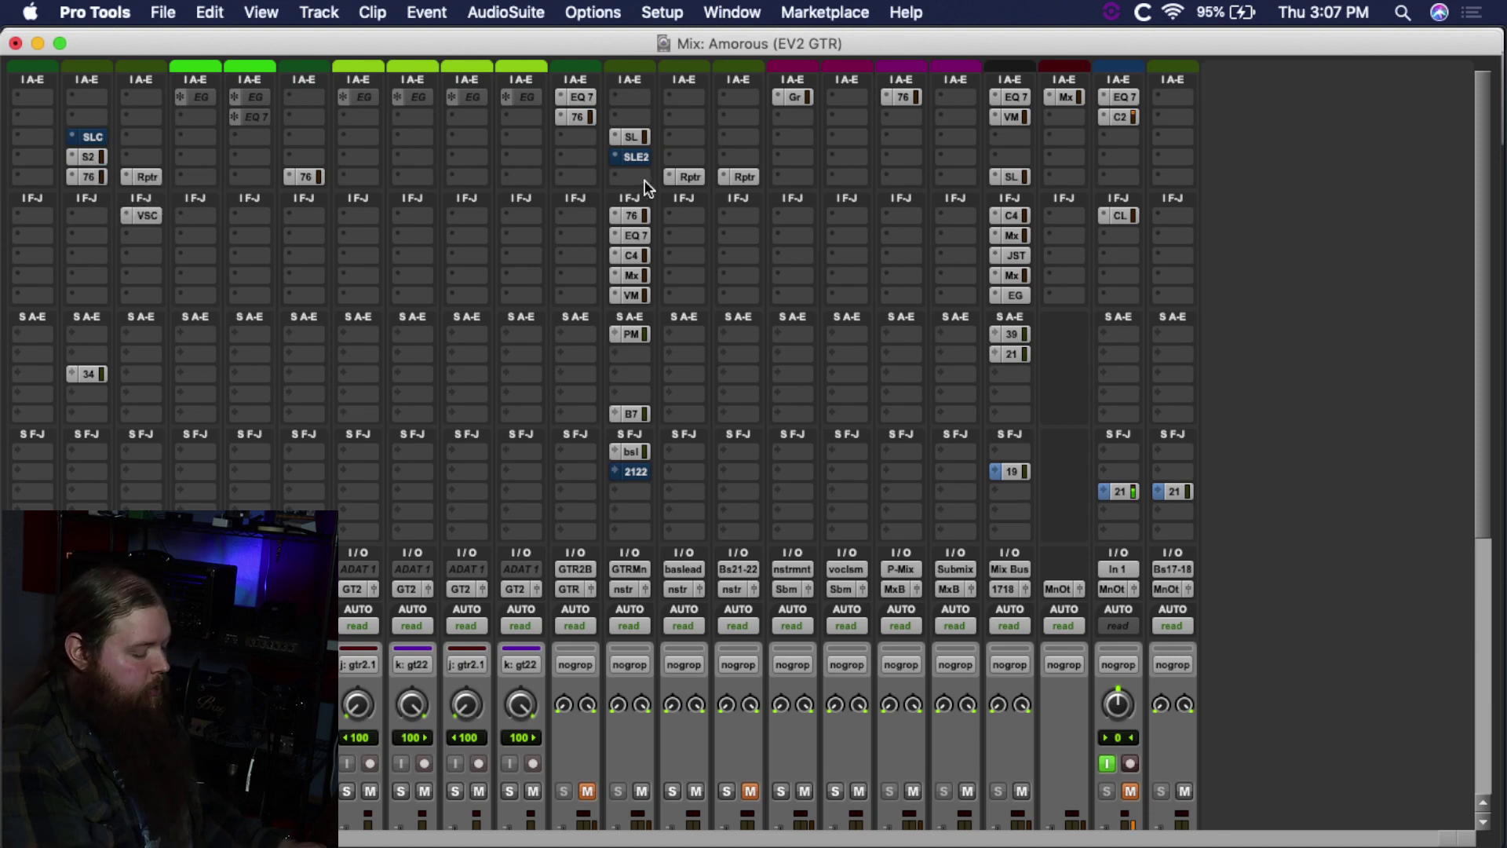
pyautogui.press('super+equal')
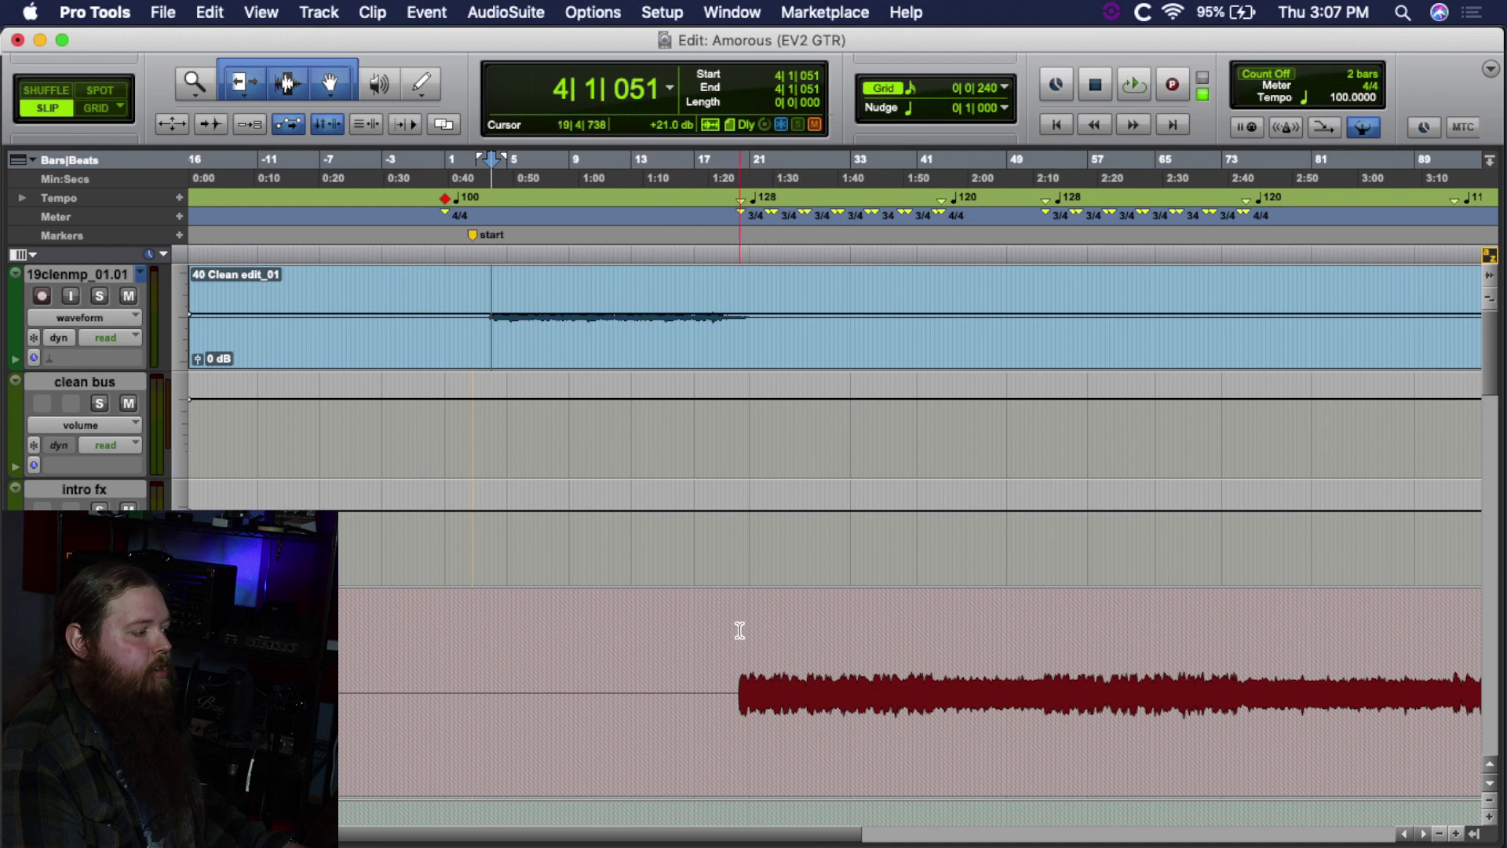
pyautogui.press('super+equal')
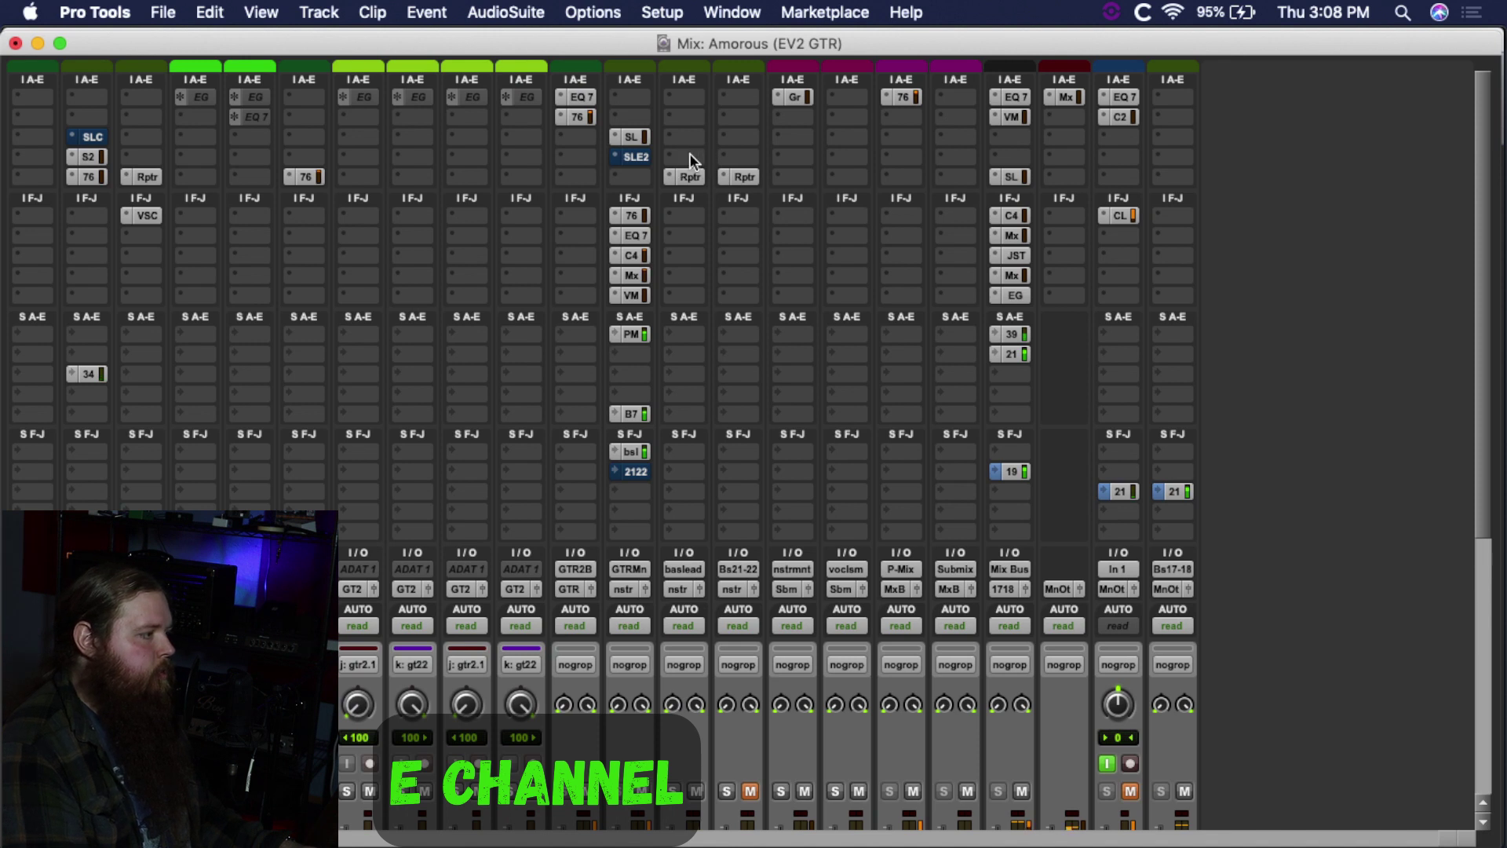
pyautogui.keyDown('super'); pyautogui.click(633, 155); pyautogui.keyUp('super')
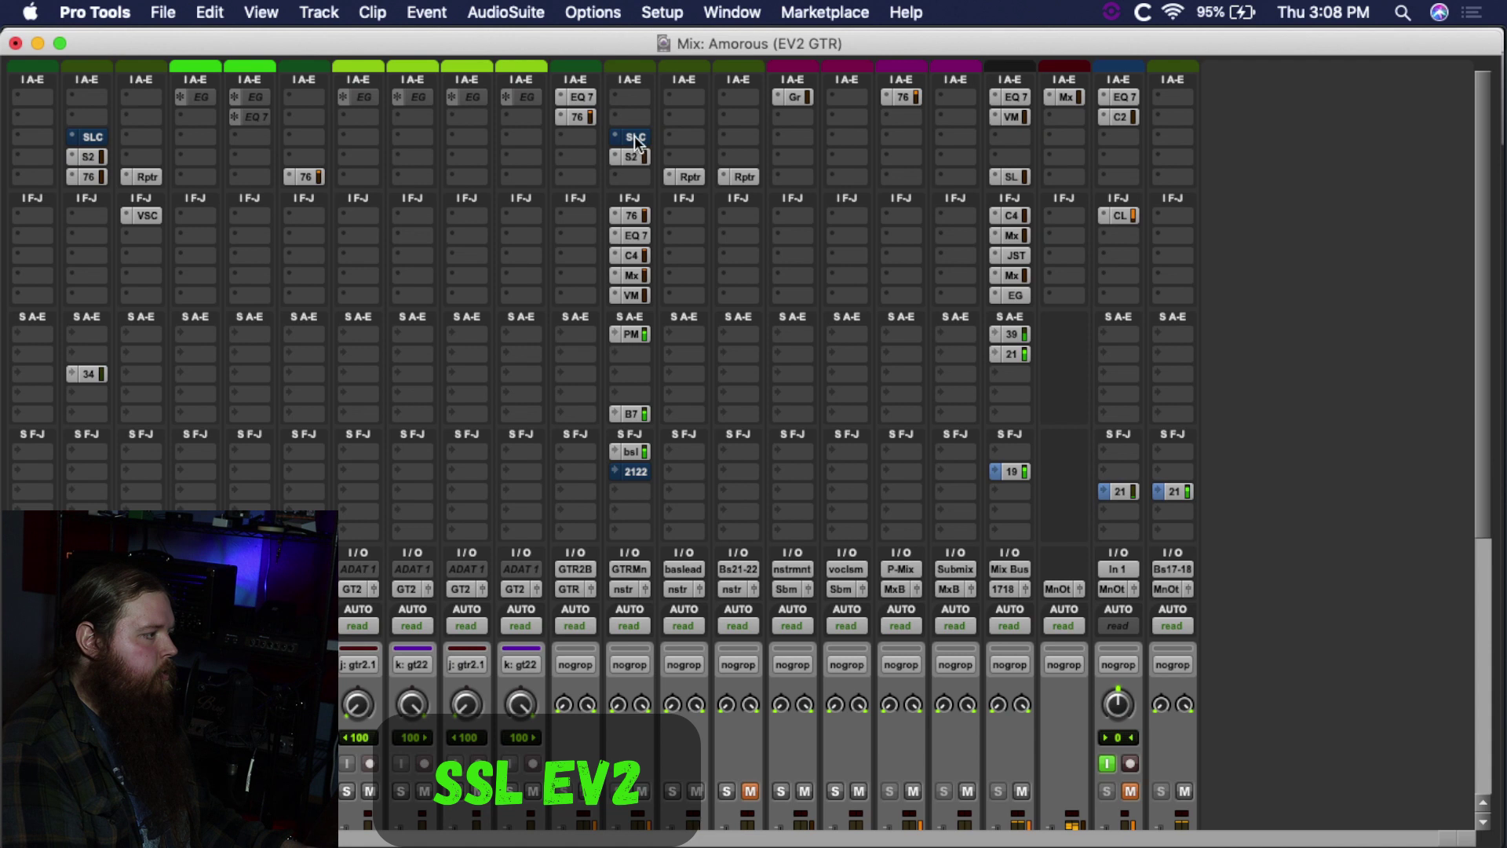
pyautogui.keyDown('super'); pyautogui.click(635, 135); pyautogui.keyUp('super')
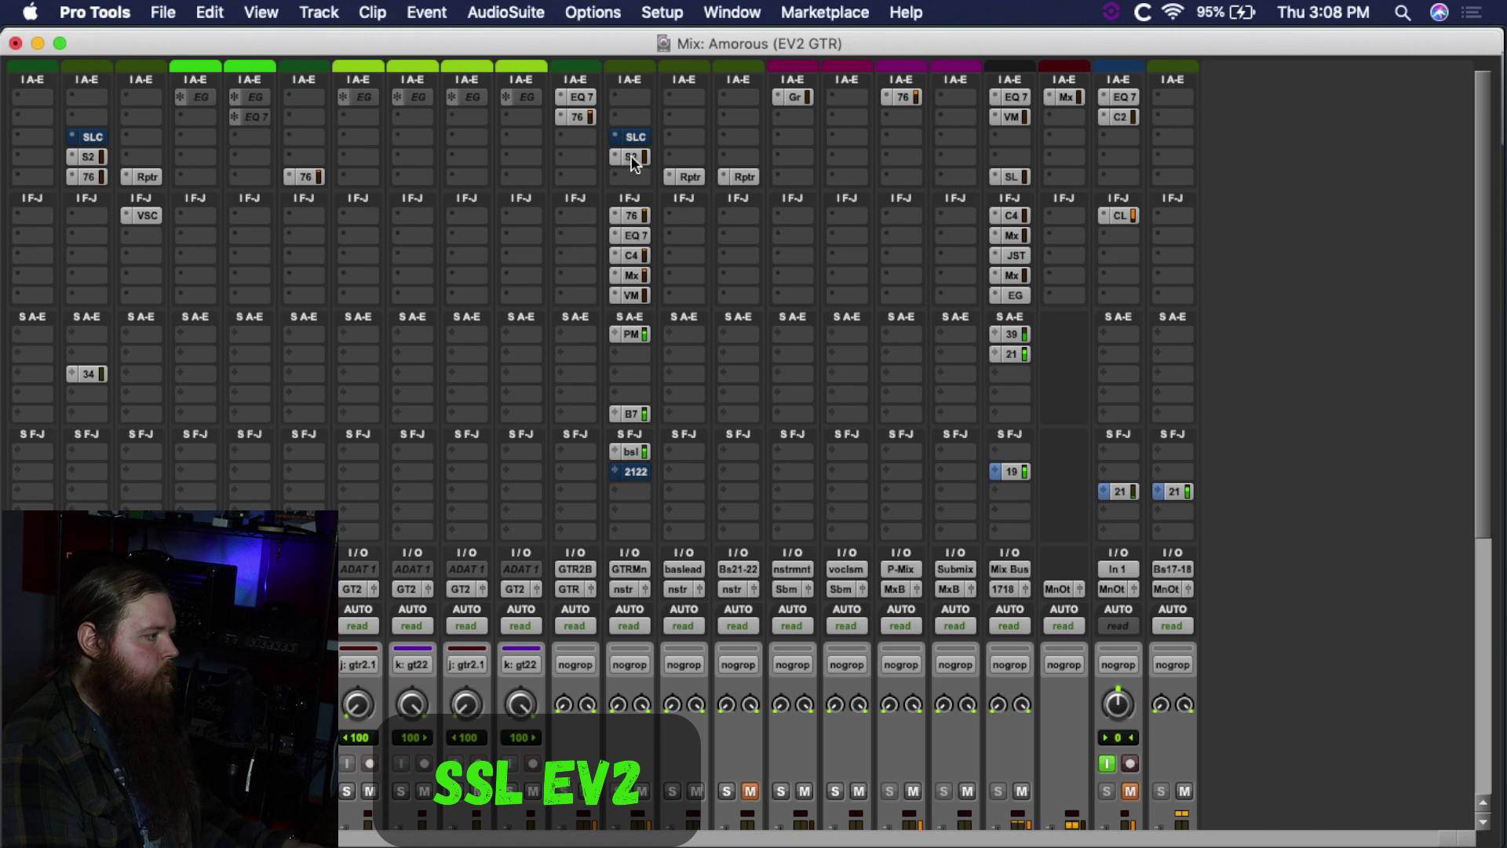
pyautogui.moveTo(631, 154); pyautogui.dragTo(631, 141)
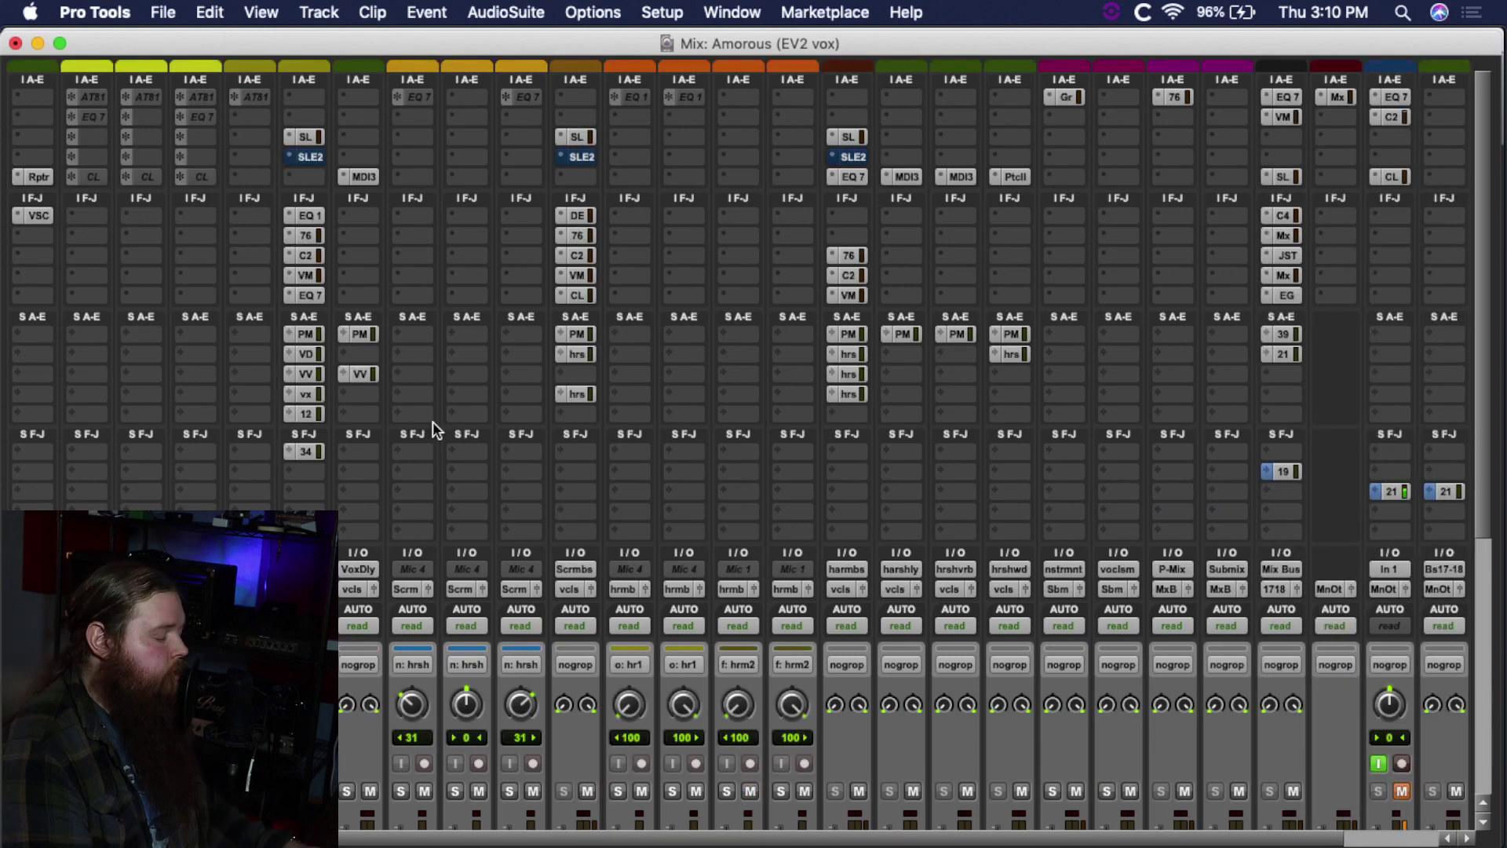
# Step: Examine the start of the intro vocal clips in the edit timeline, and return to the mixer
pyautogui.press('super+equal')
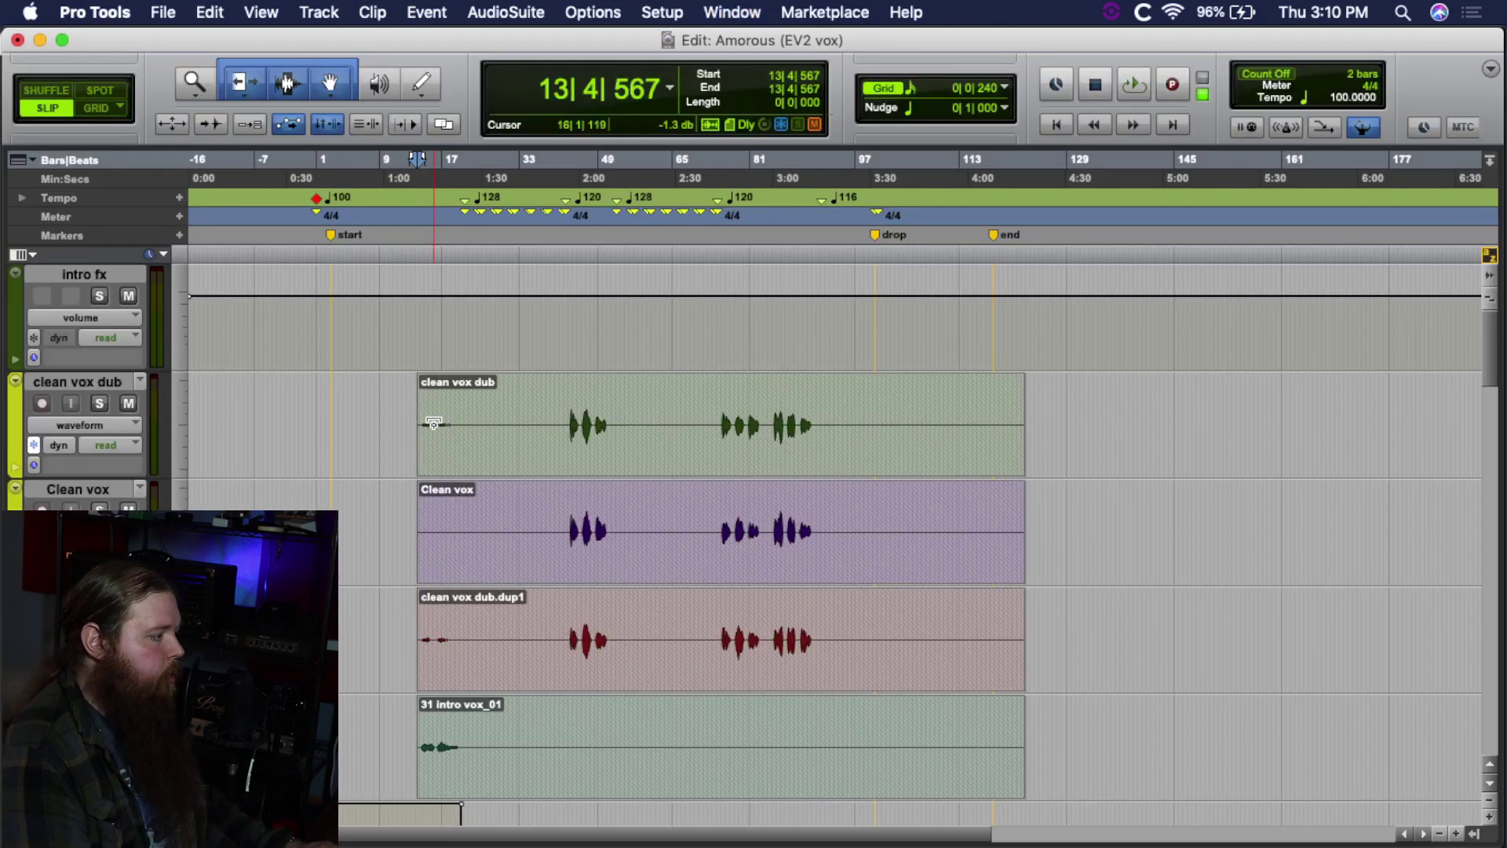
pyautogui.press('super+bracketright')
pyautogui.press('super+bracketright')
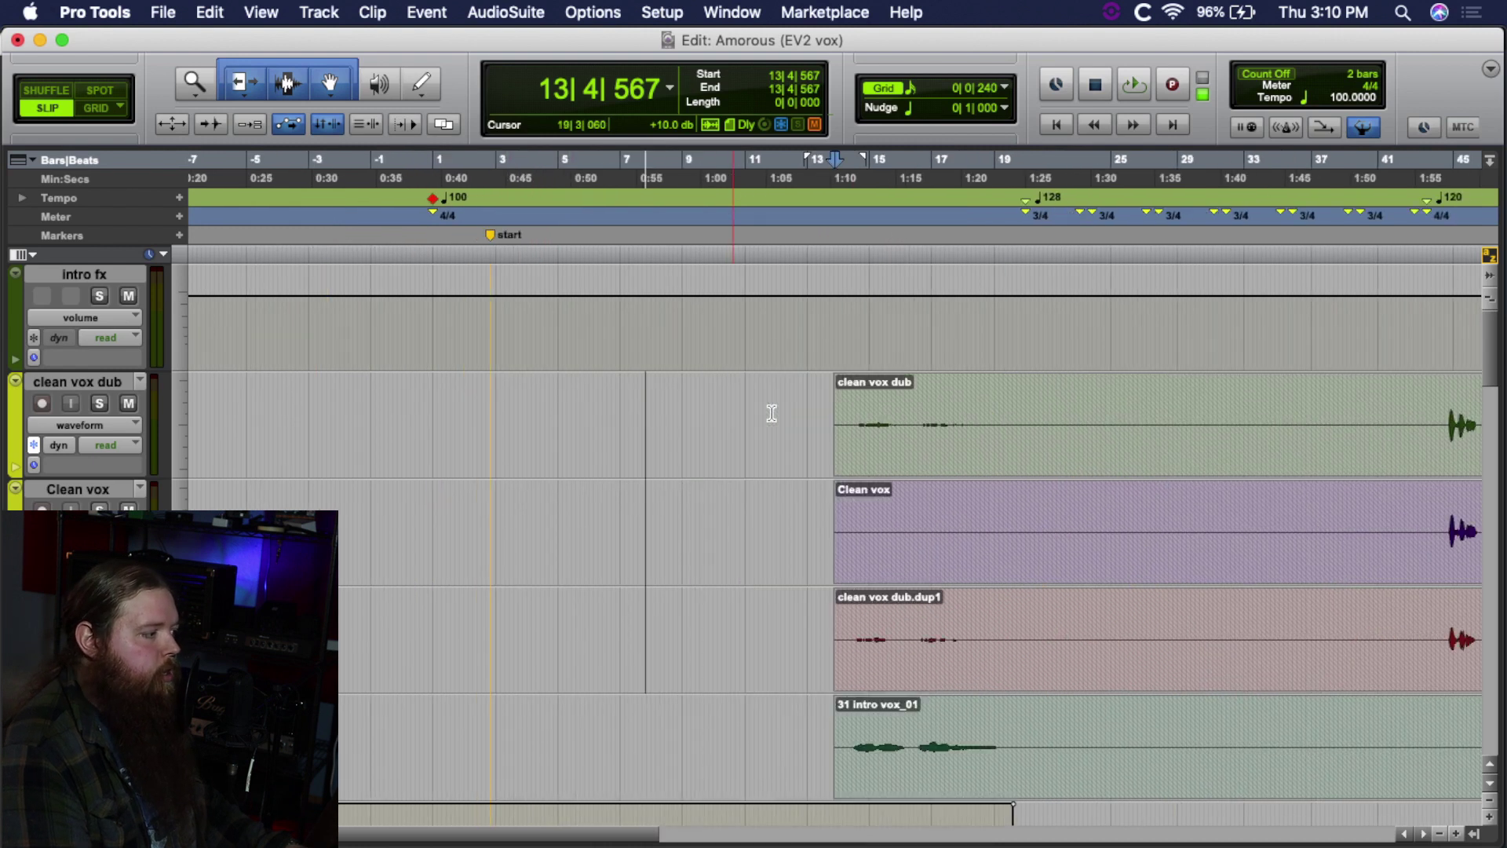
pyautogui.press('super+bracketright')
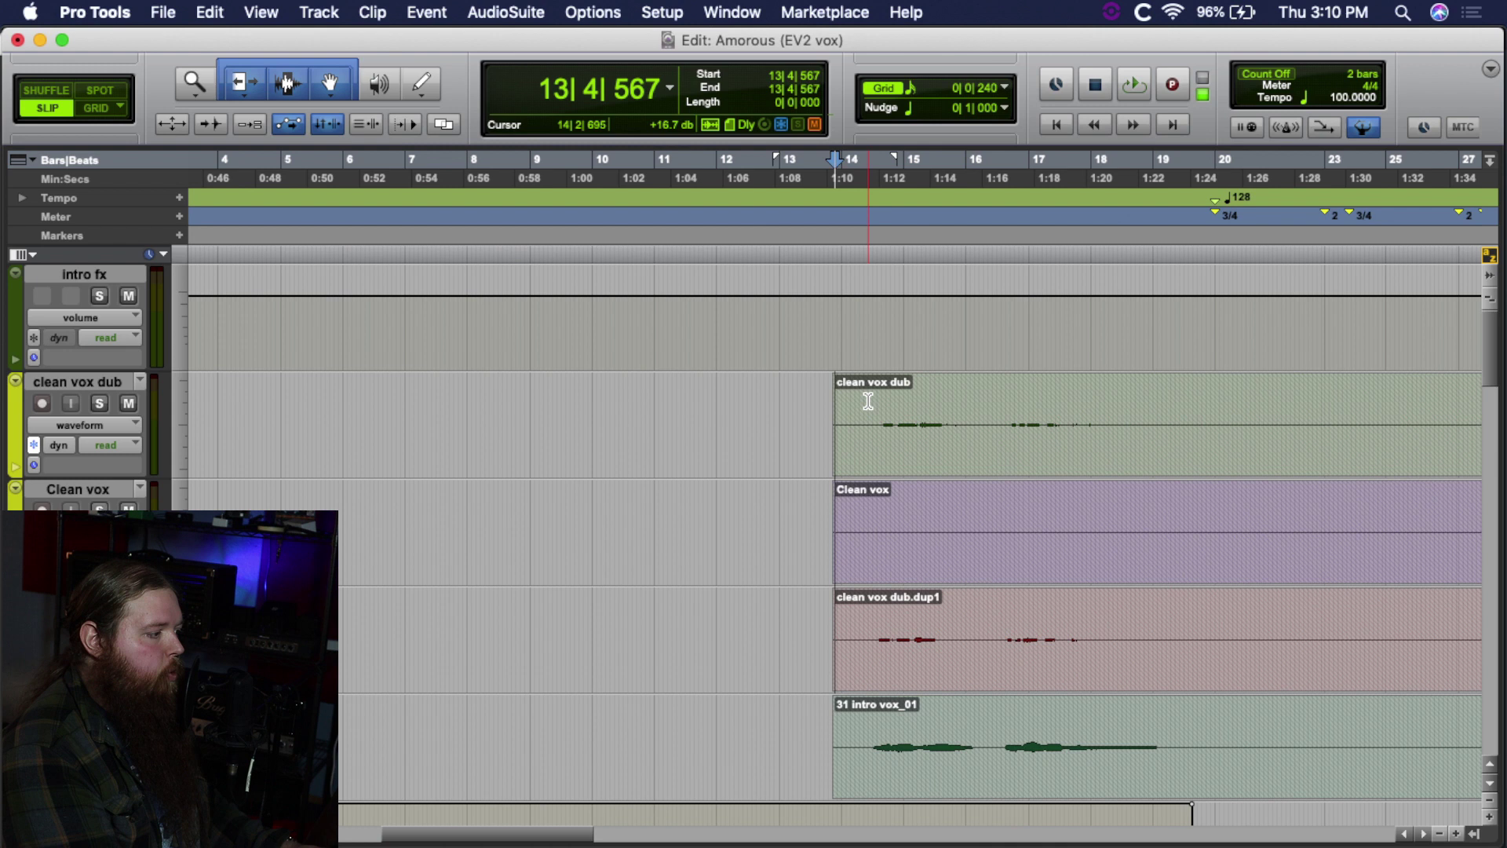
pyautogui.press('super+equal')
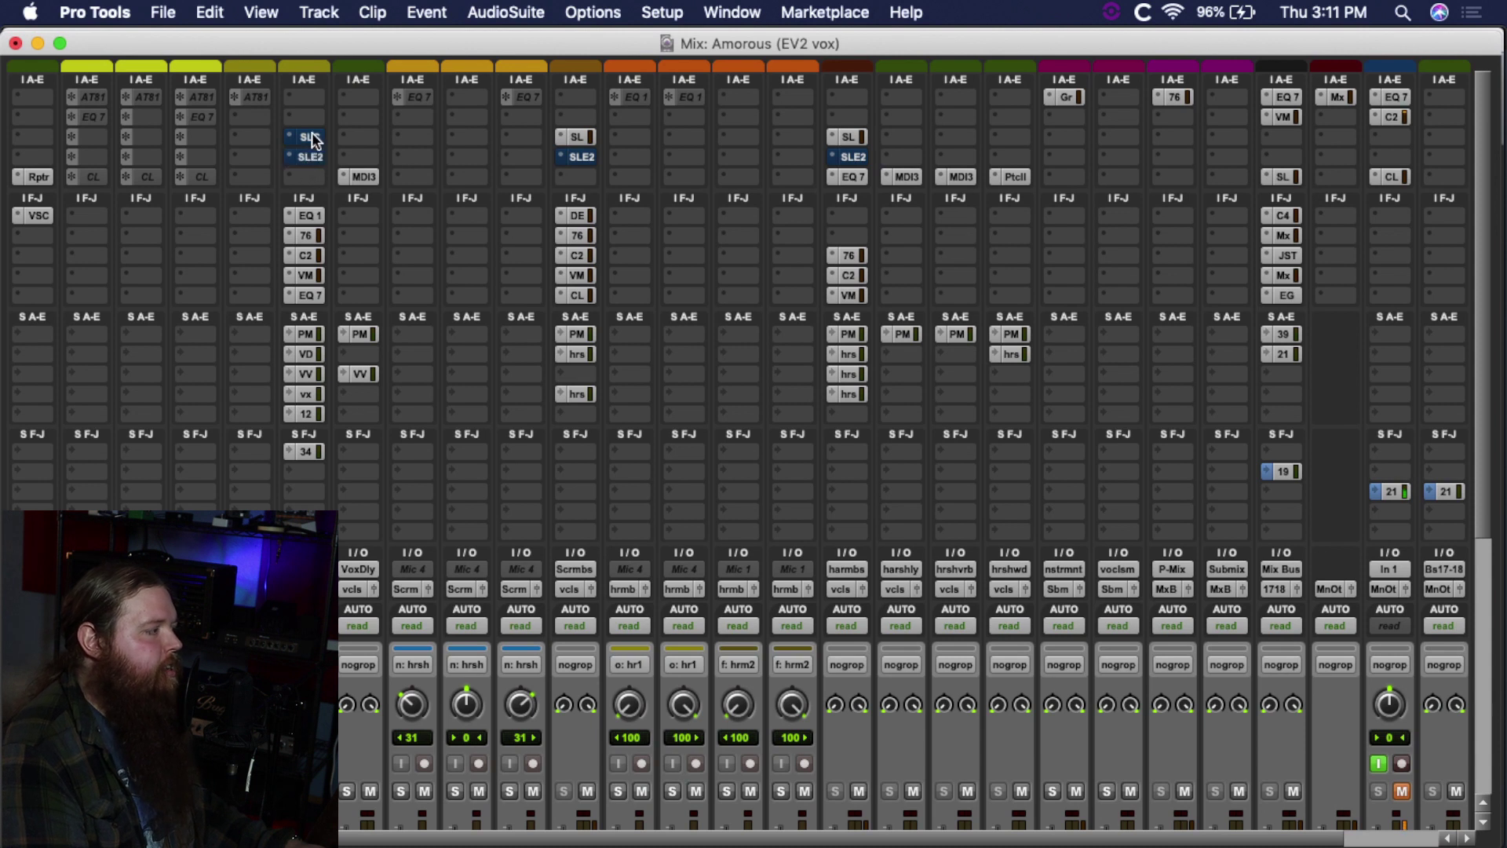
# Step: Place the playback position just before the clean vocal phrases, at 44|4|204 in the edit timeline
pyautogui.press('super+equal')
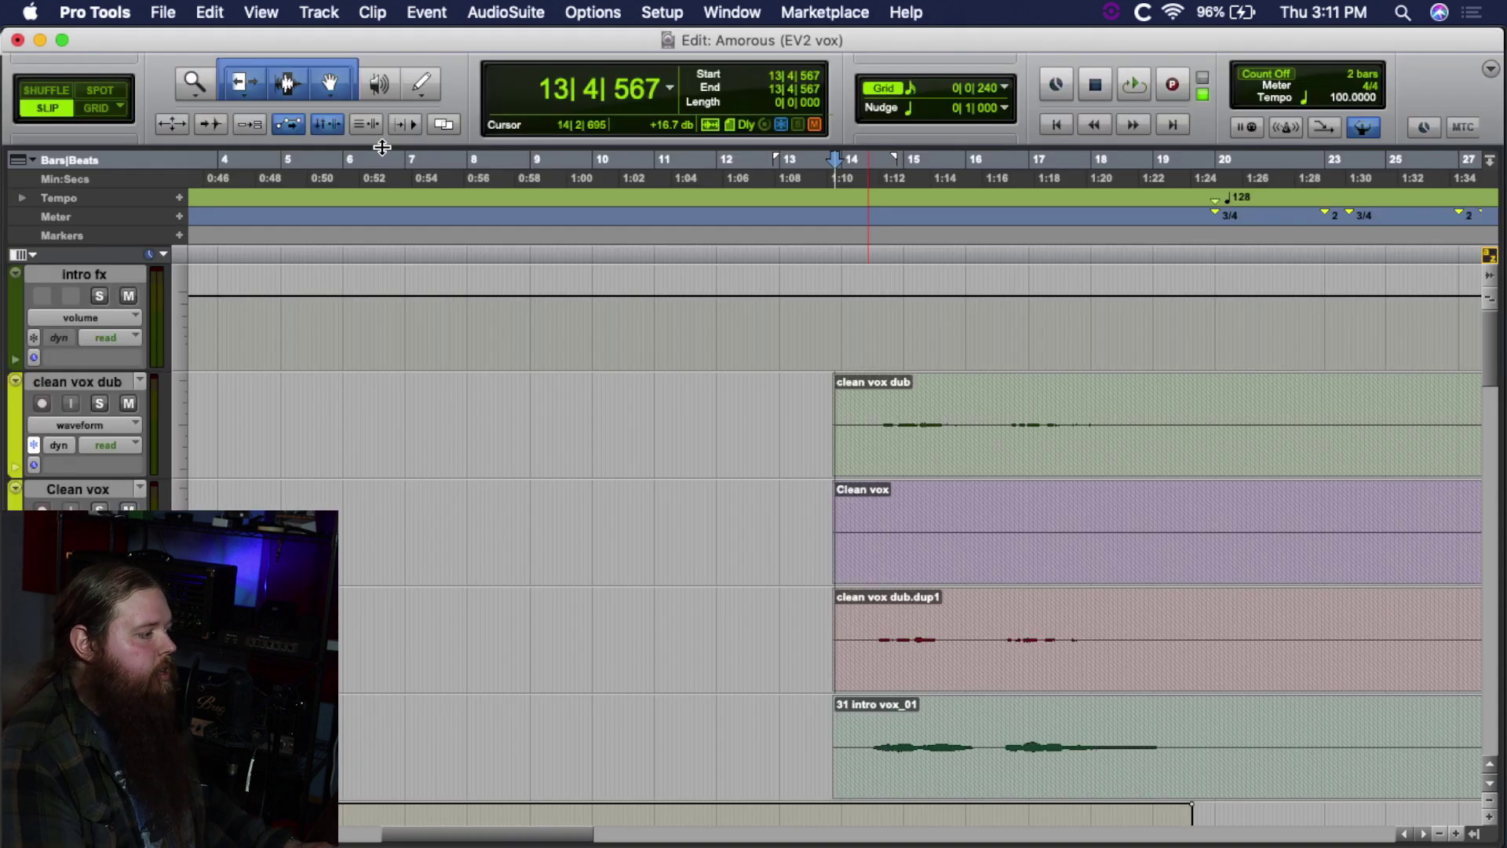
pyautogui.hscroll(10, 944, 385)
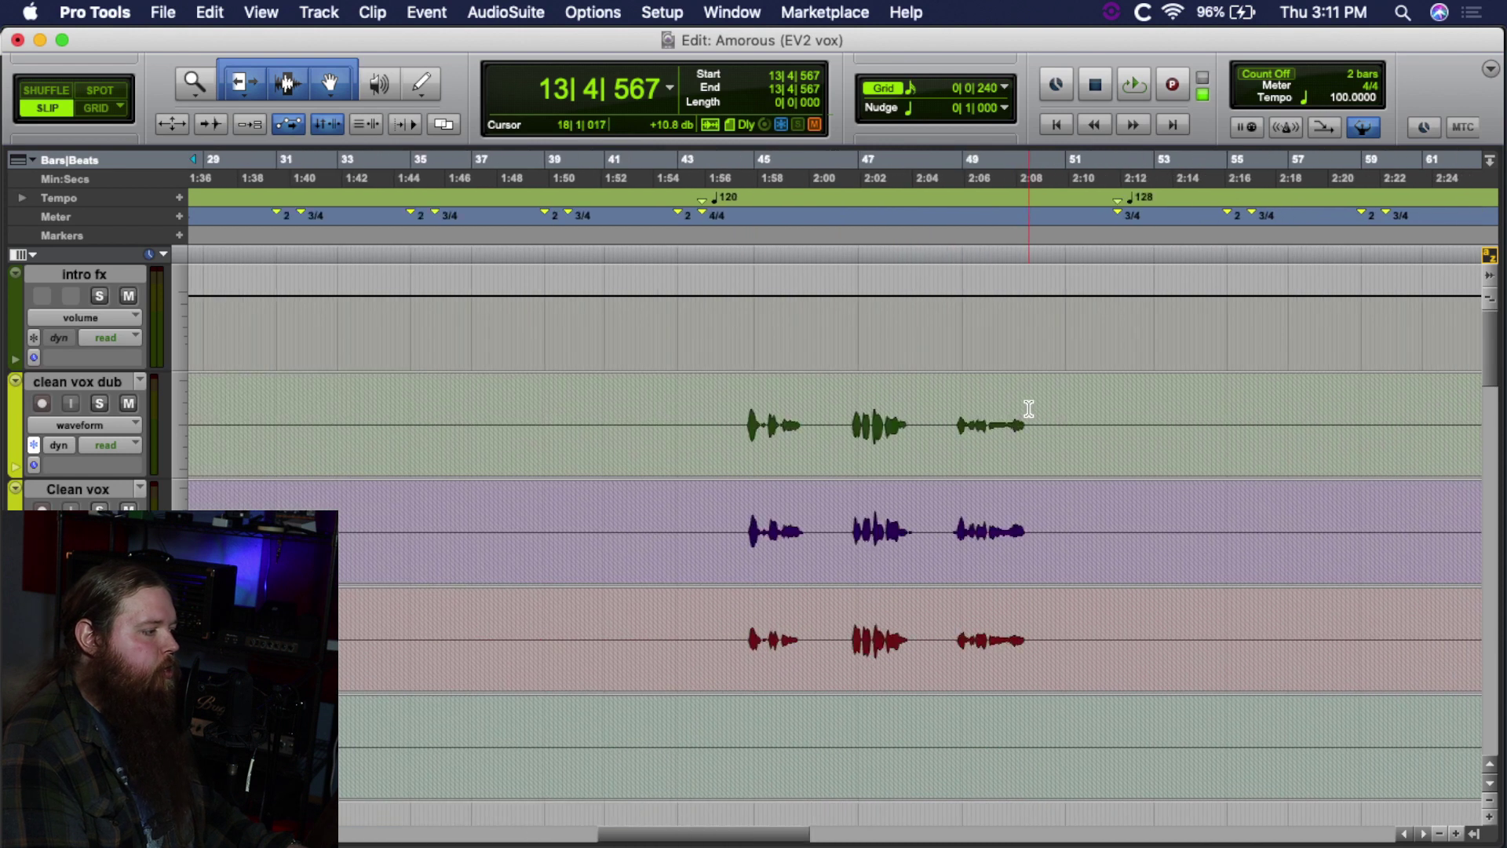
pyautogui.click(744, 397)
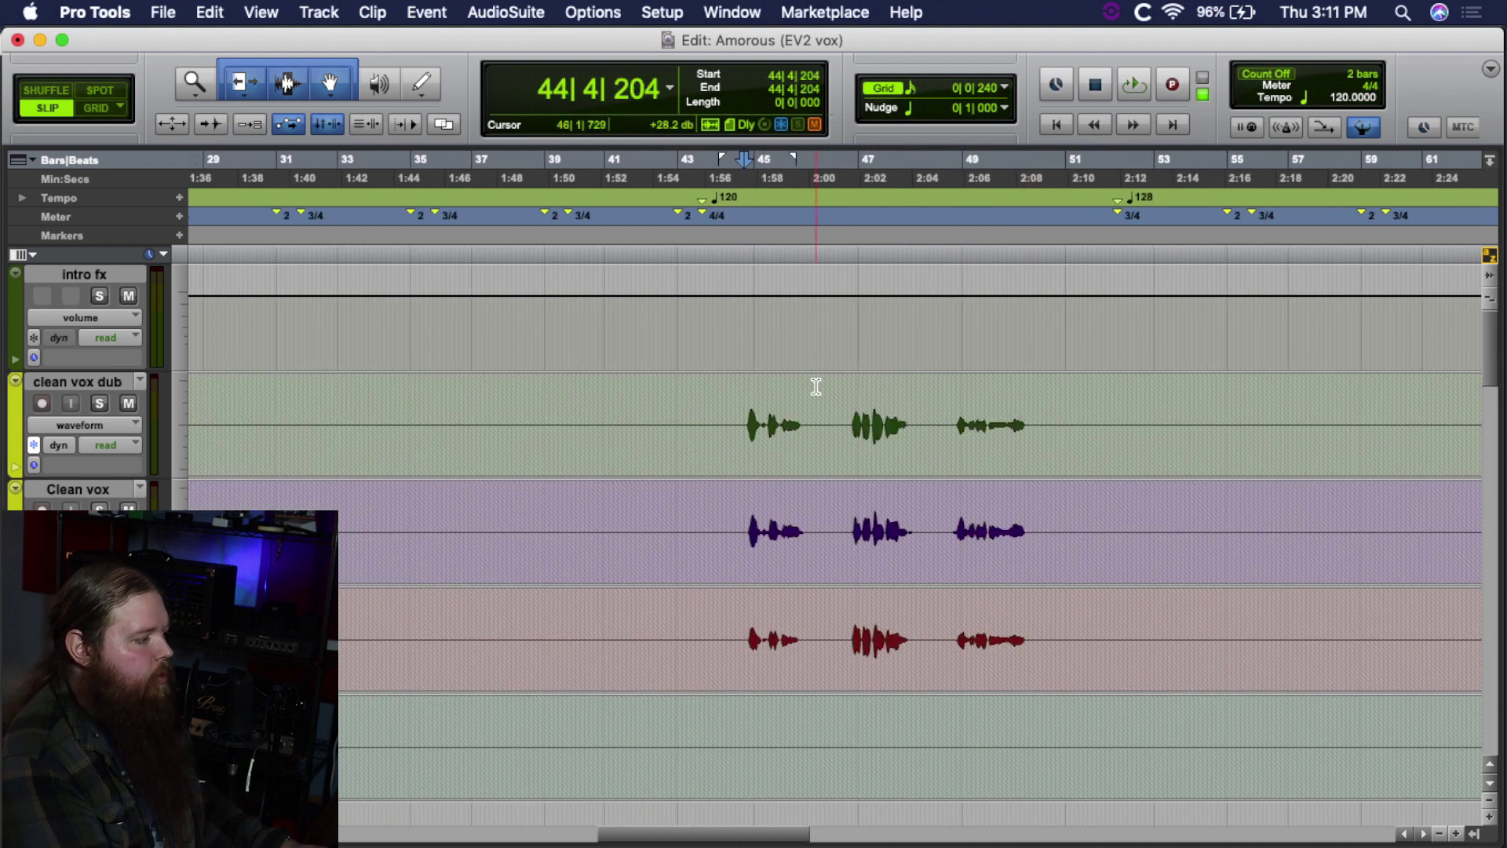
# Step: Mute the Scrmb and Hrmbs buses in the mixer and save the session
pyautogui.press('super+equal')
pyautogui.scroll(-10, 815, 381)
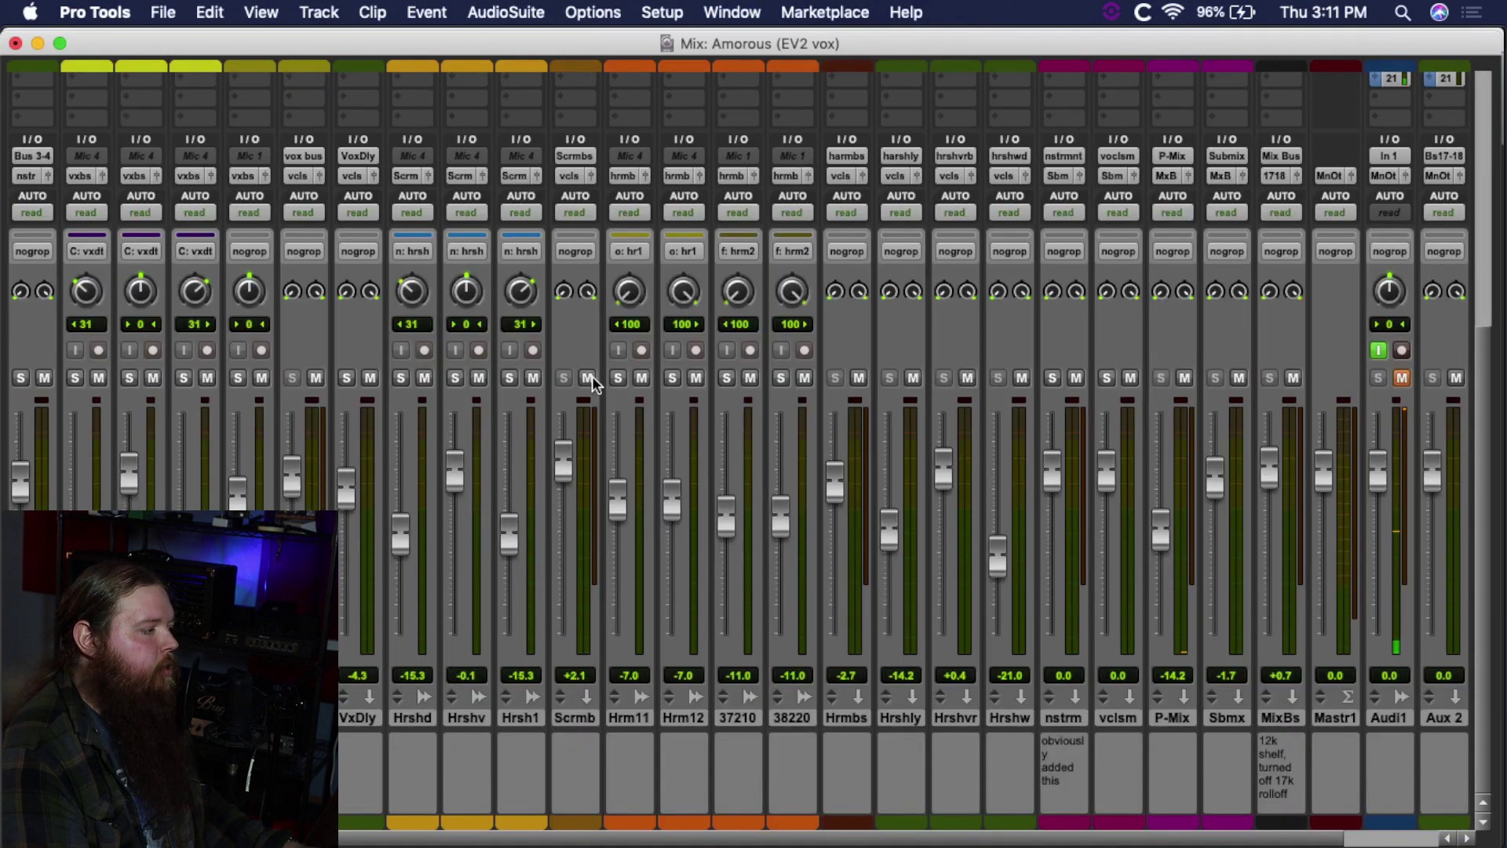
pyautogui.click(587, 377)
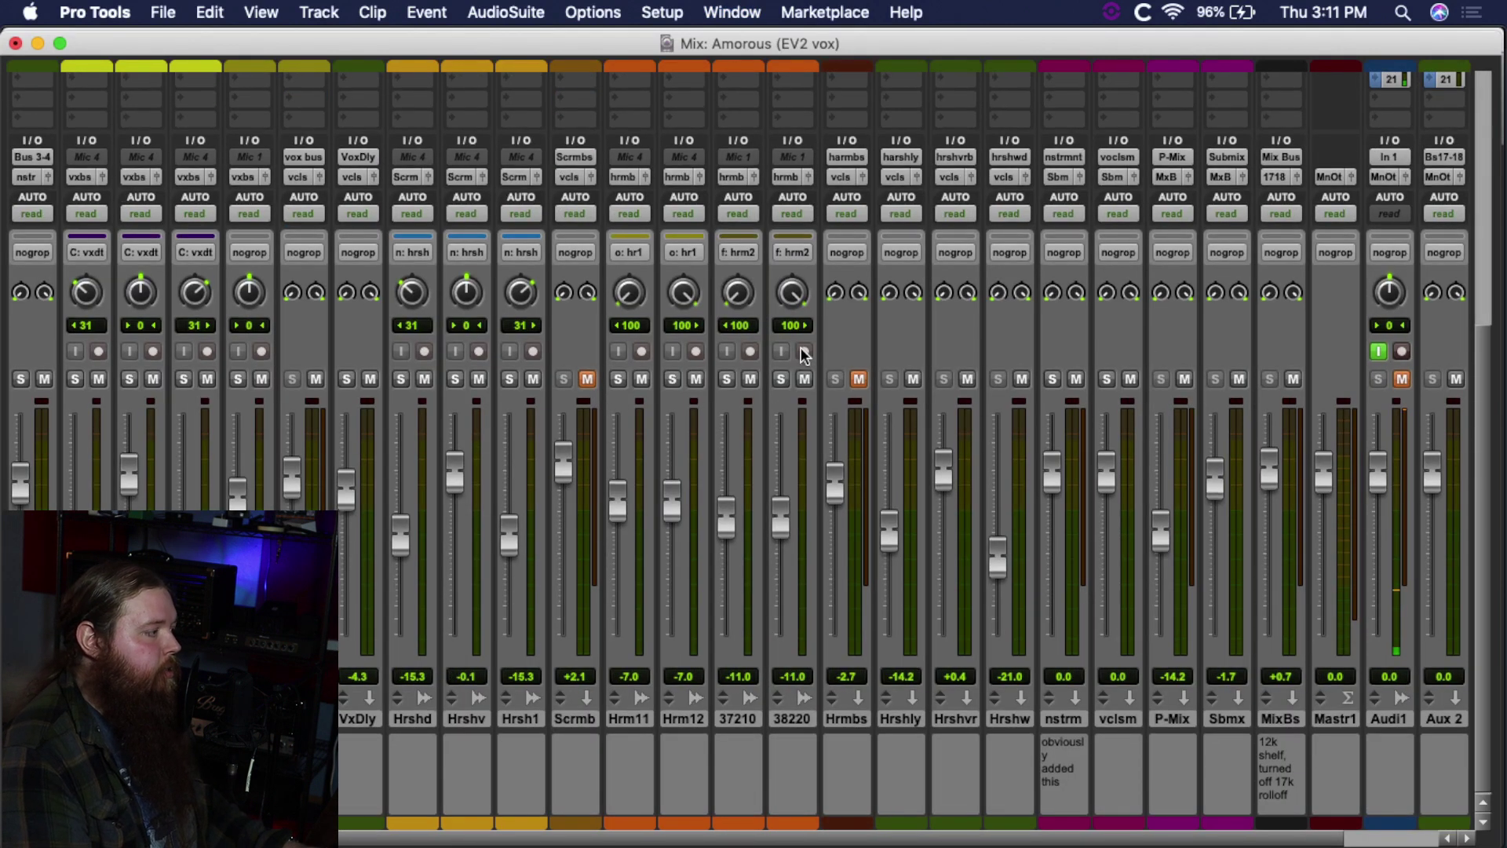
pyautogui.scroll(10, 800, 347)
pyautogui.press('super+s')
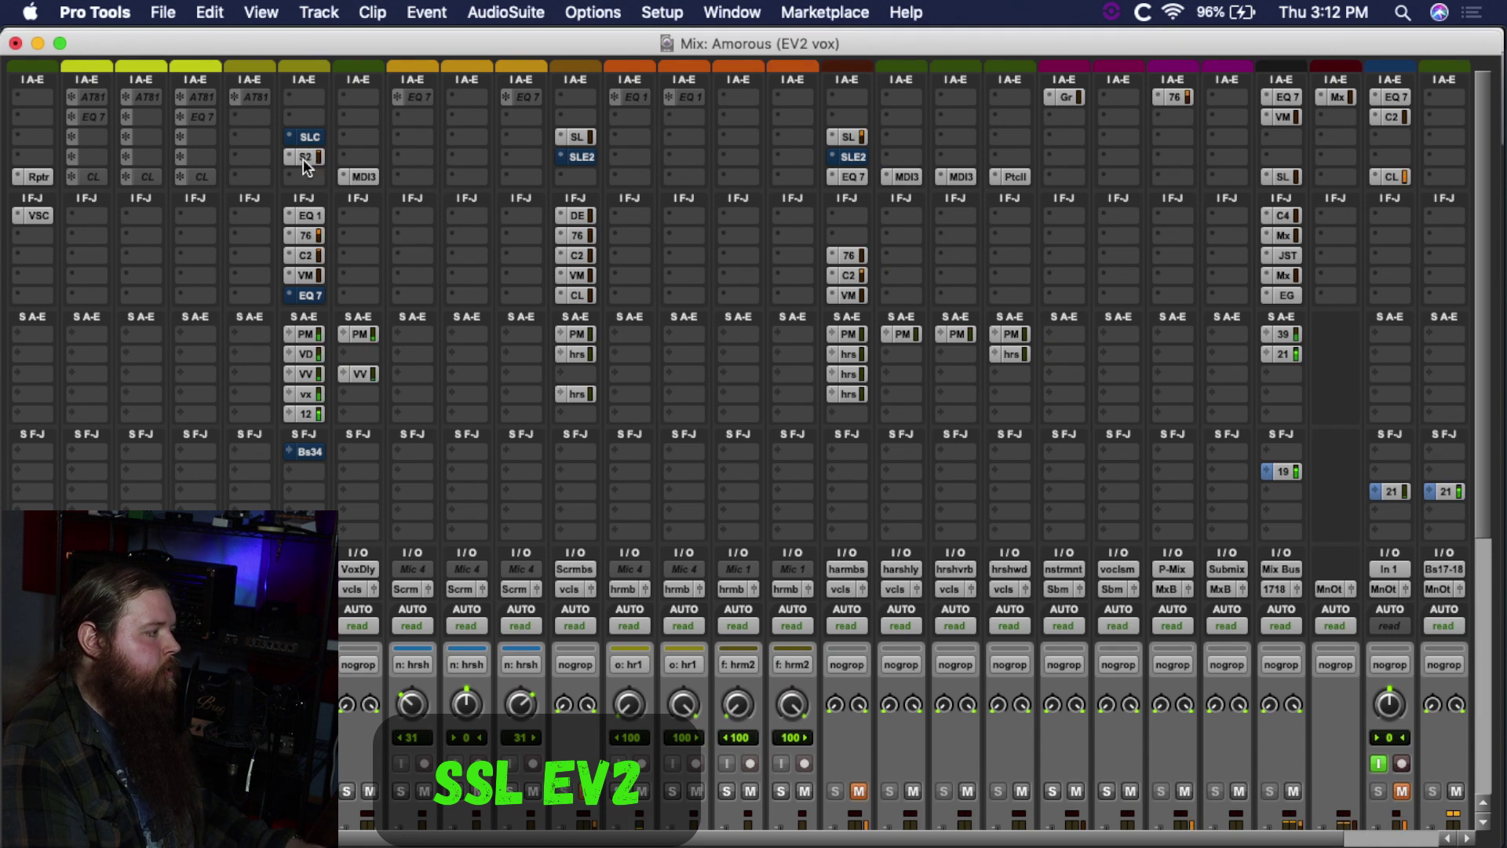
# Step: Swap the bypass states on the vox bus so the E-Channel is active and the EV2 is bypassed
pyautogui.moveTo(308, 157); pyautogui.dragTo(311, 135)
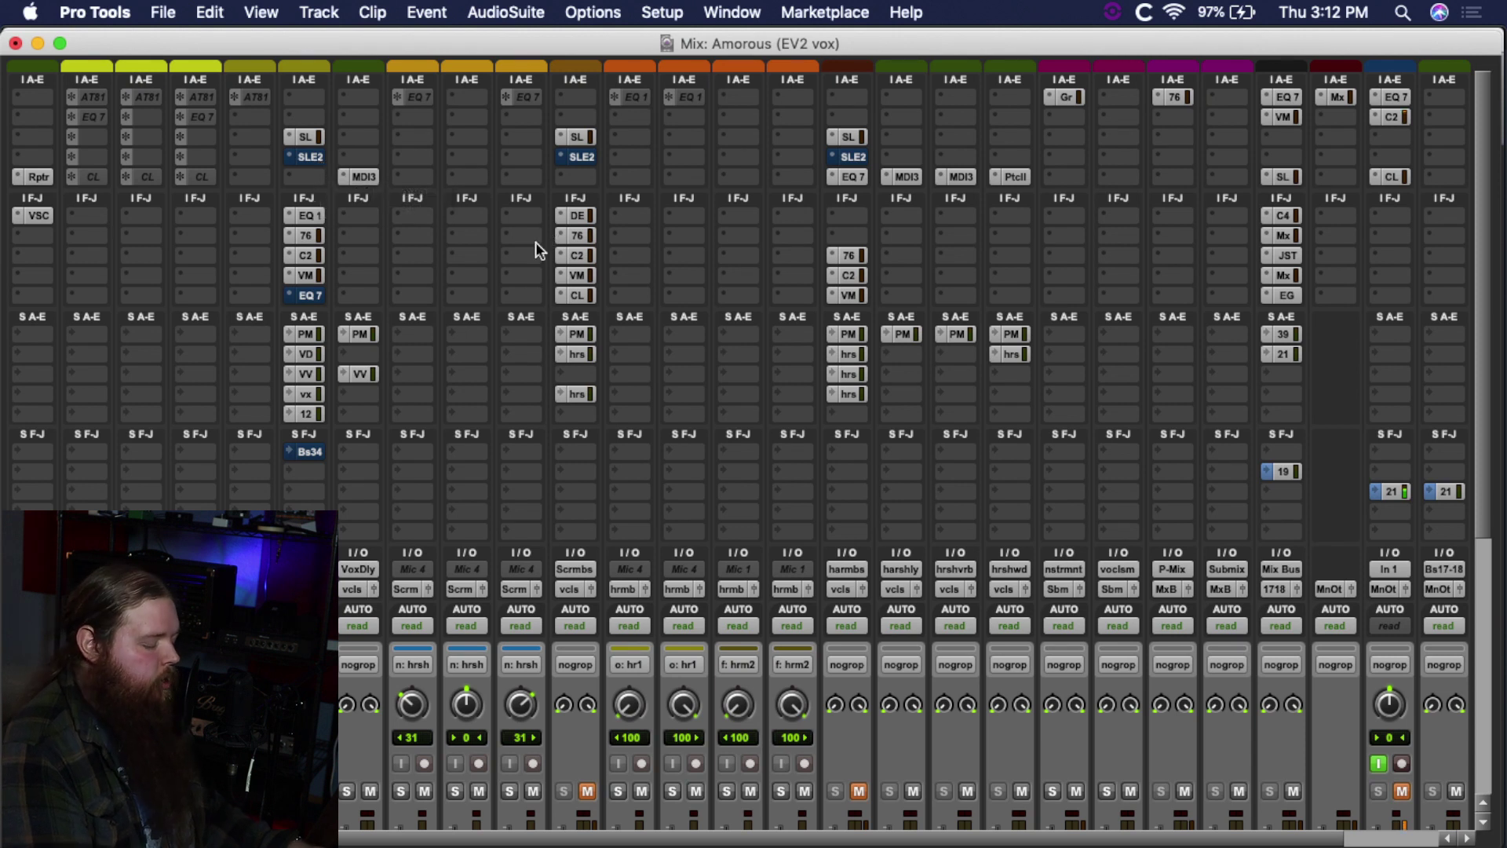
# Step: Move the playback position to the harsh vocal section at 28|2|530 and unmute the Scrmbs bus in the mixer
pyautogui.press('super+equal')
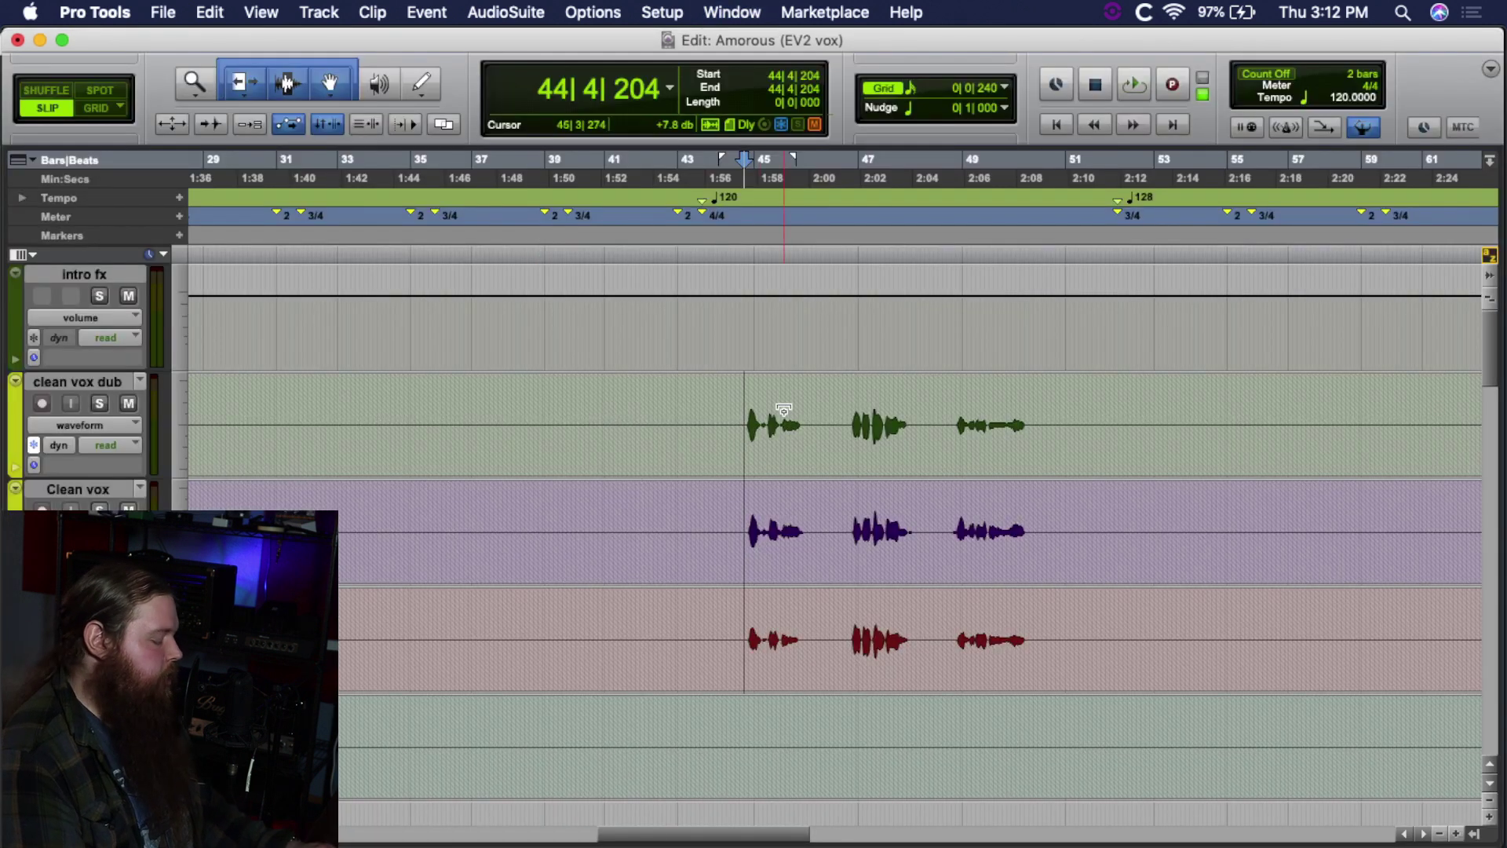
pyautogui.press('super+bracketleft')
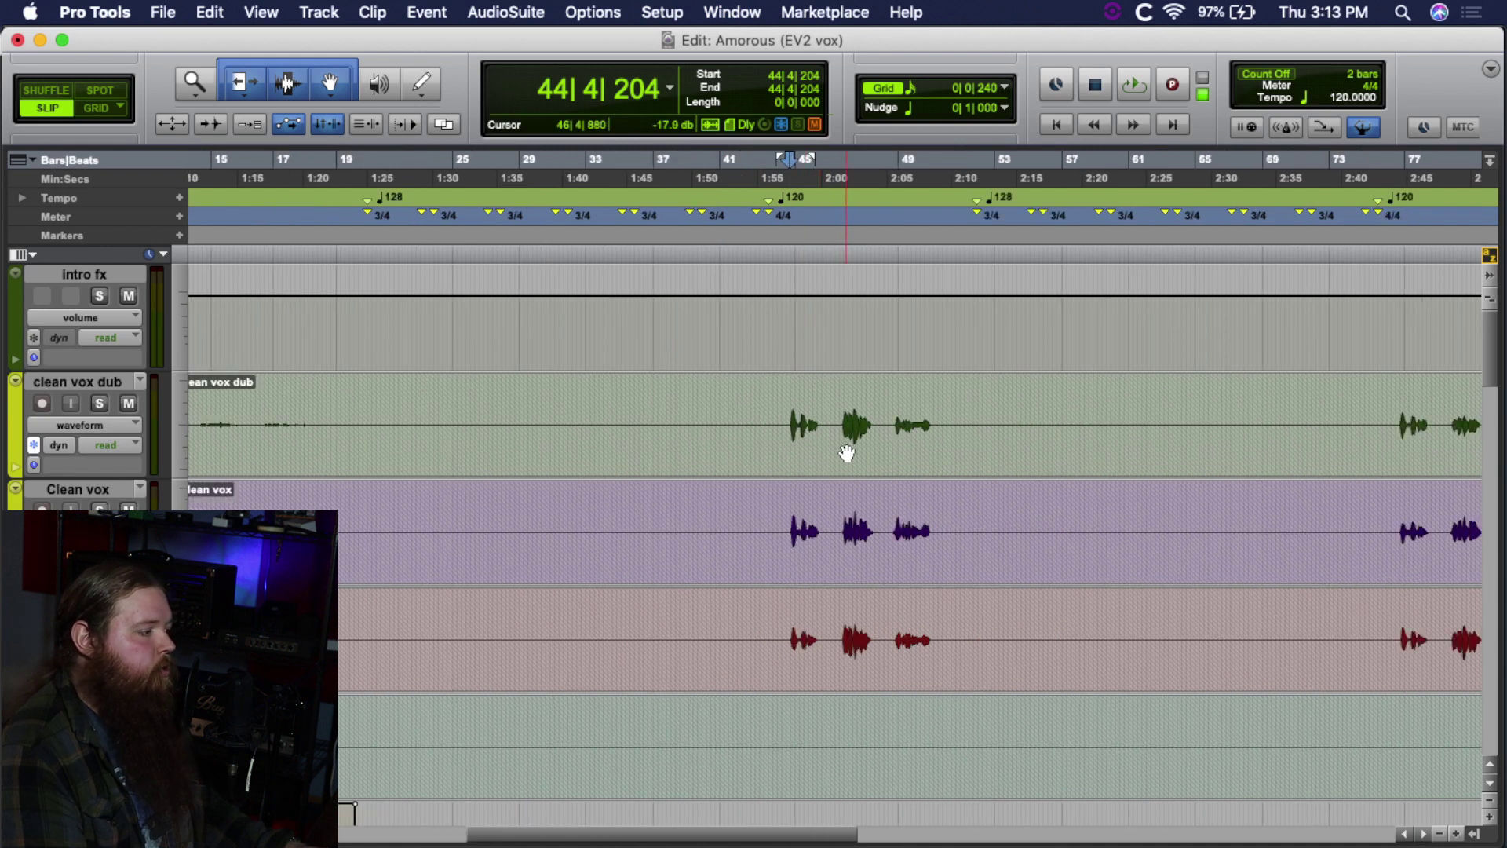
pyautogui.press('super+equal')
pyautogui.scroll(5, 669, 328)
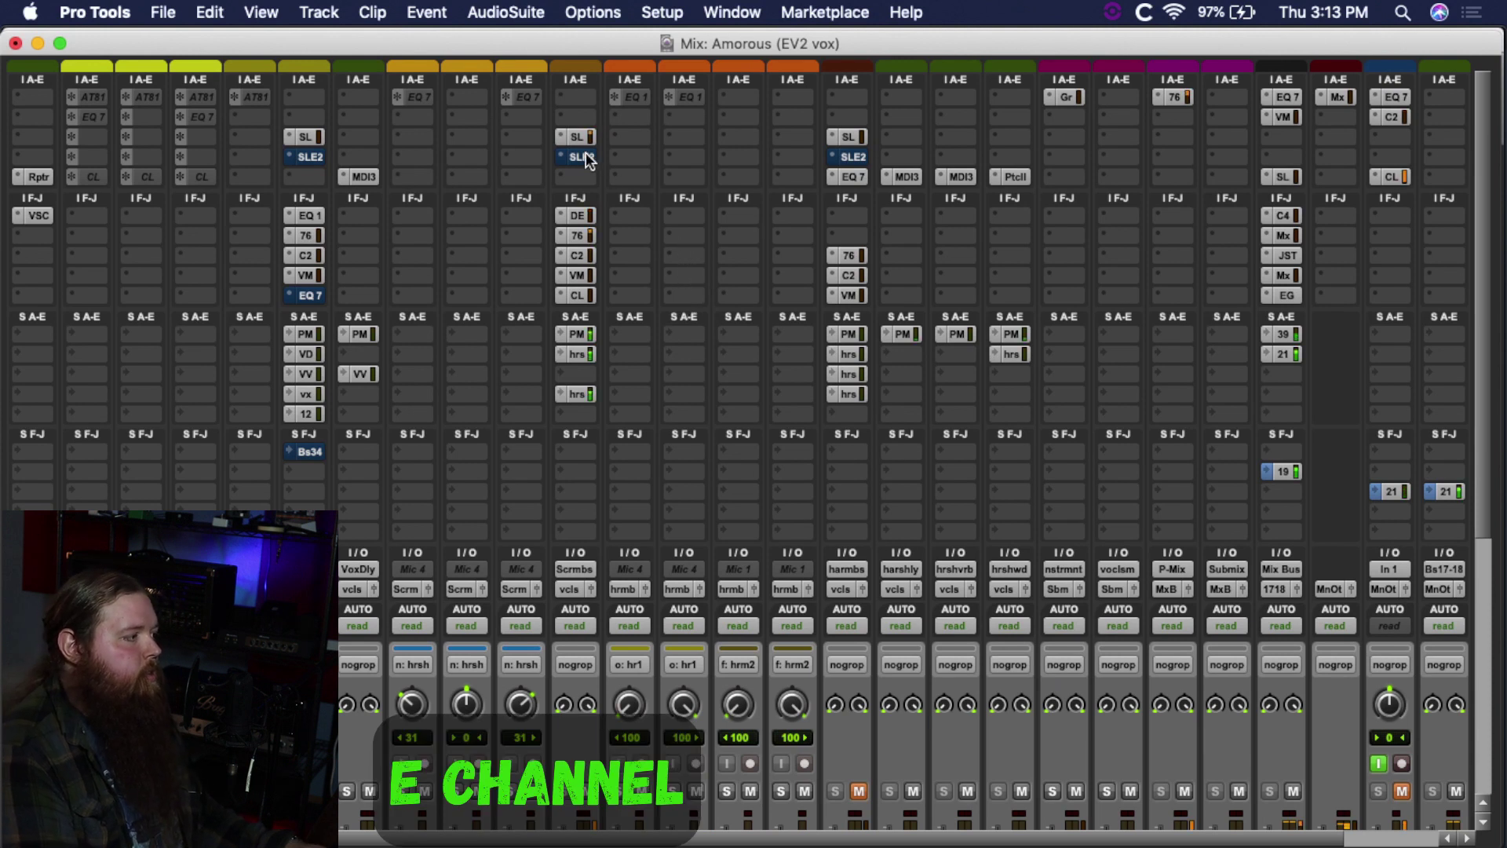
# Step: Alternate between the E-Channel and EV2 on the Scrmbs bus during playback, leaving the EV2 active on both the Scrmbs and vox buses
pyautogui.moveTo(578, 139); pyautogui.dragTo(585, 161)
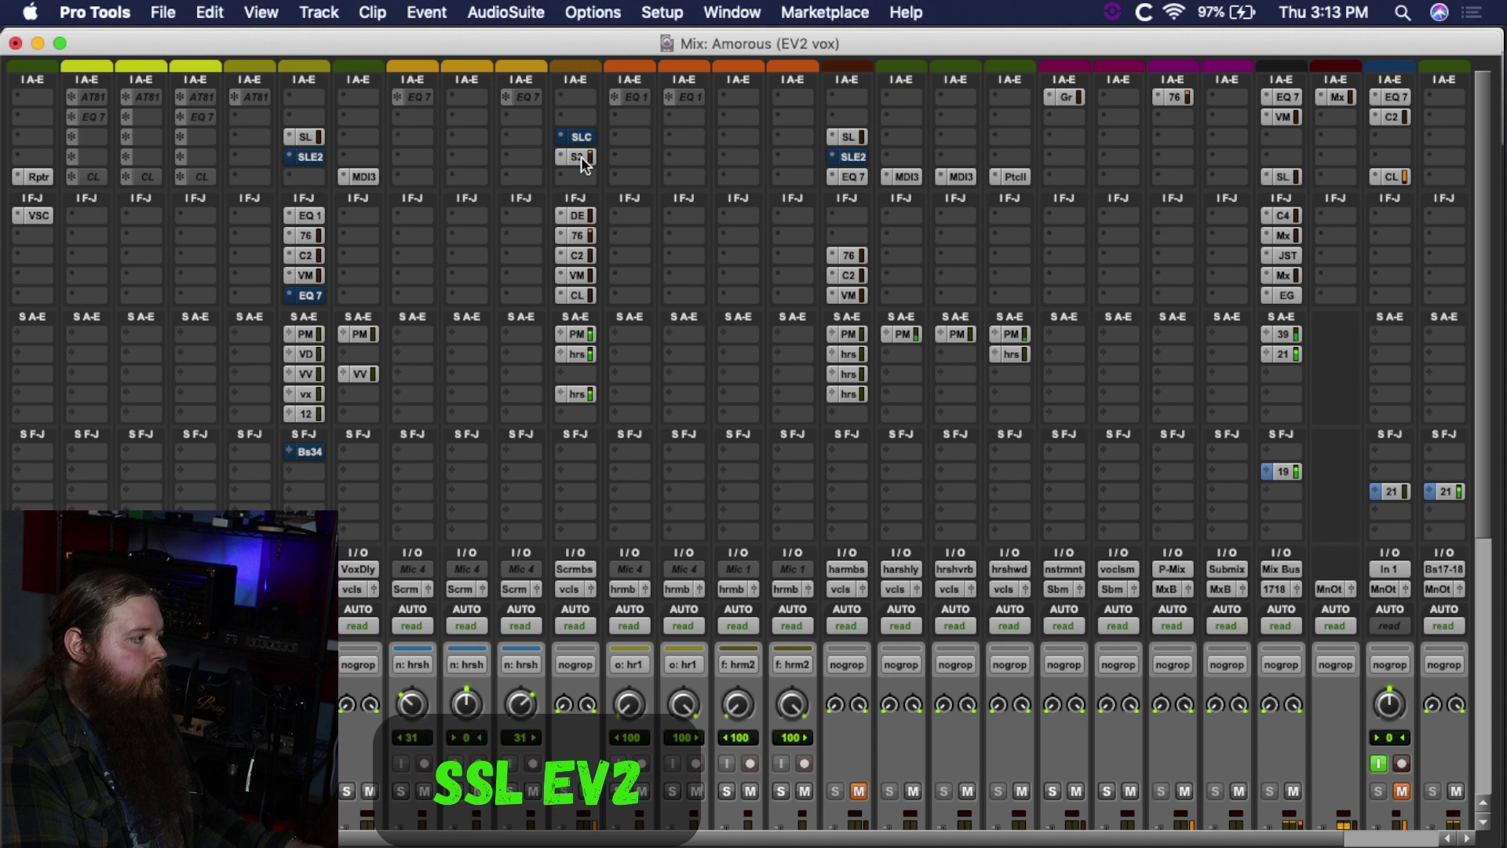
pyautogui.keyDown('super'); pyautogui.click(580, 136); pyautogui.keyUp('super')
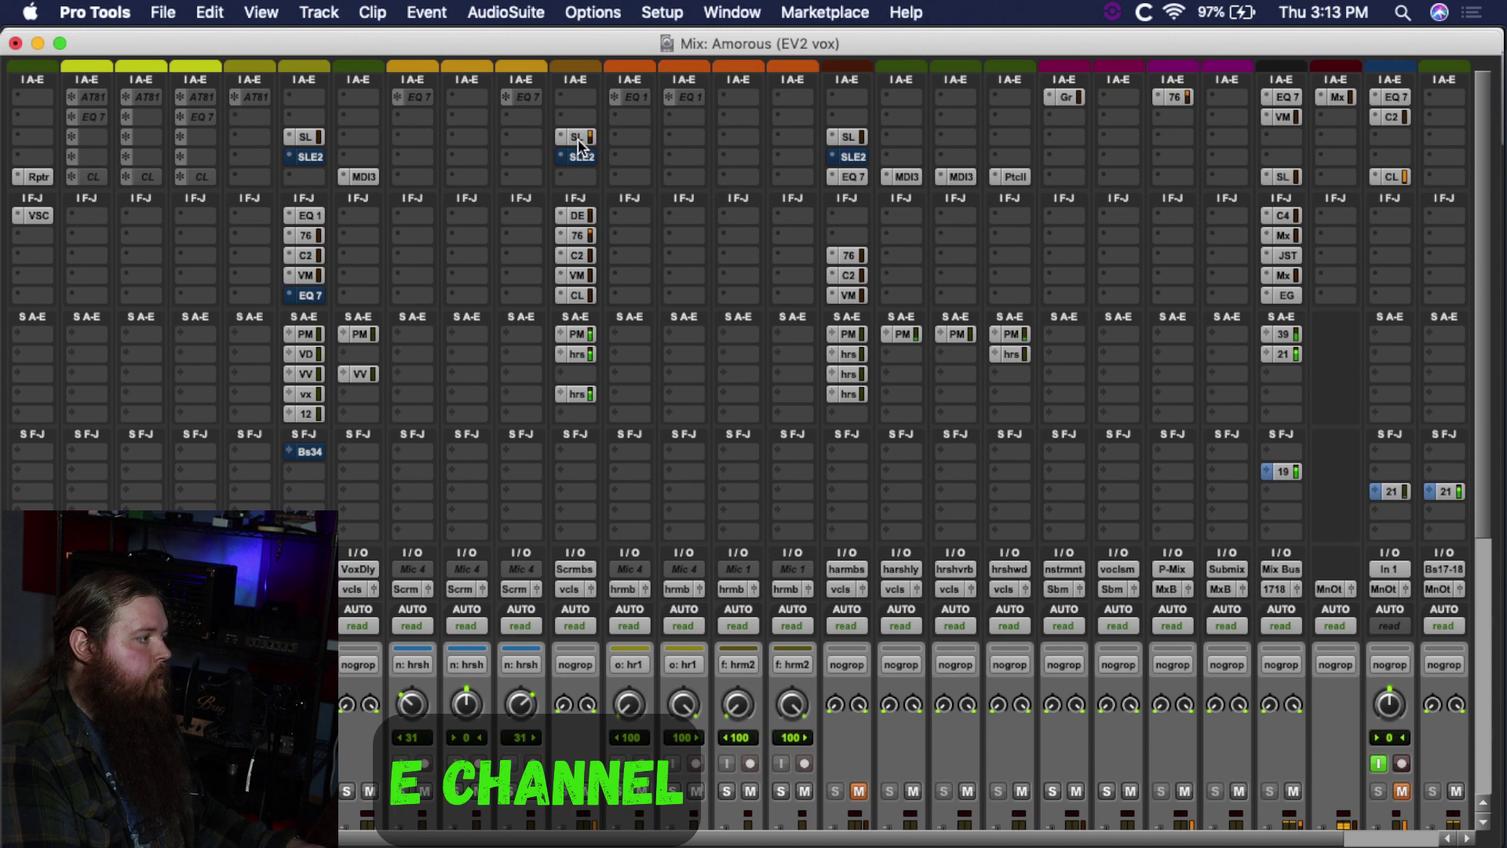
pyautogui.keyDown('super'); pyautogui.click(578, 157); pyautogui.keyUp('super')
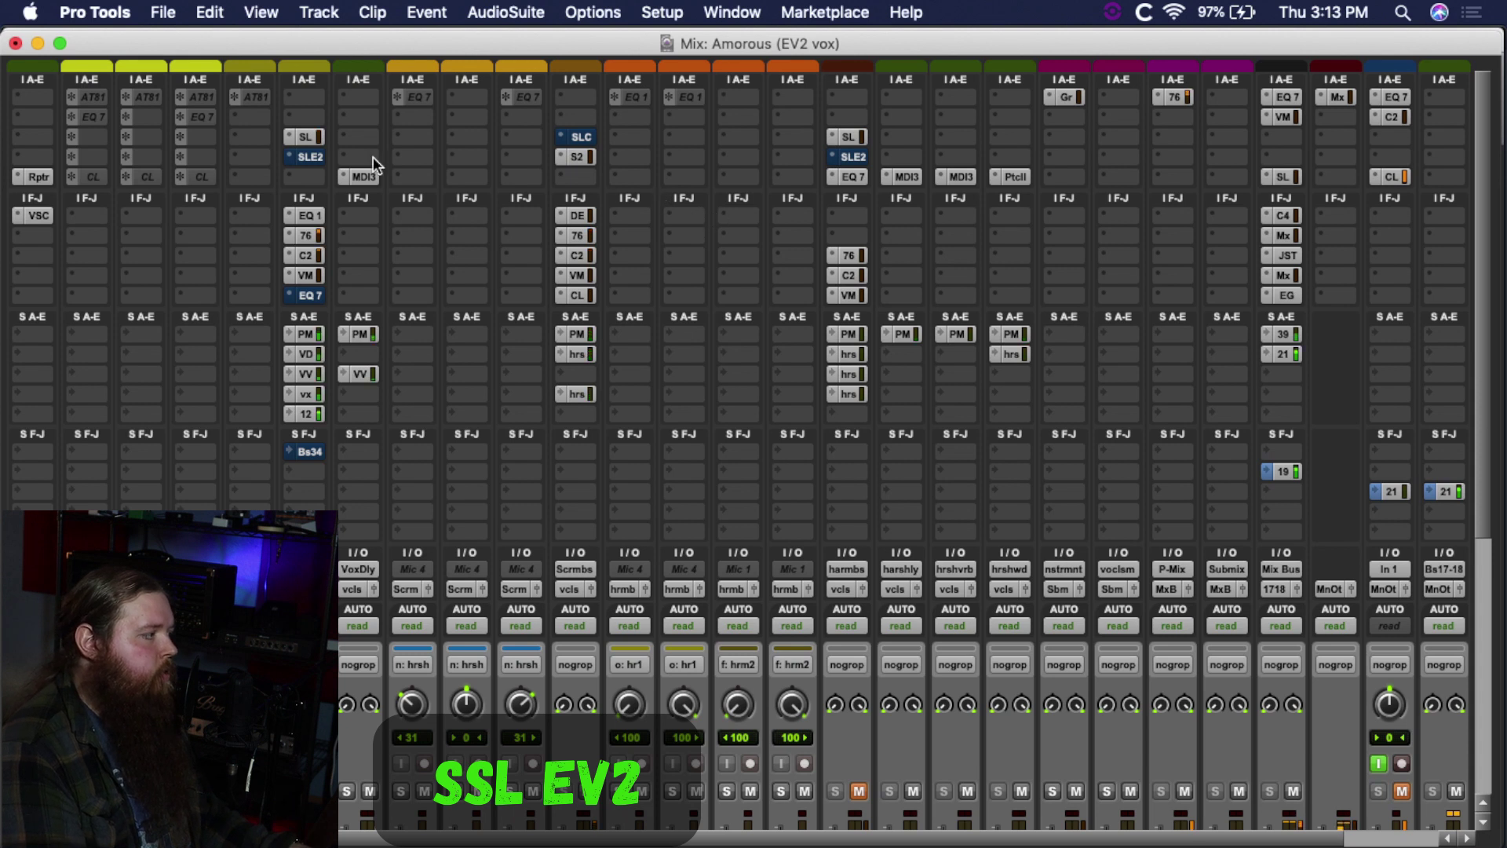
pyautogui.keyDown('super'); pyautogui.click(308, 138); pyautogui.keyUp('super')
pyautogui.keyDown('super'); pyautogui.click(310, 157); pyautogui.keyUp('super')
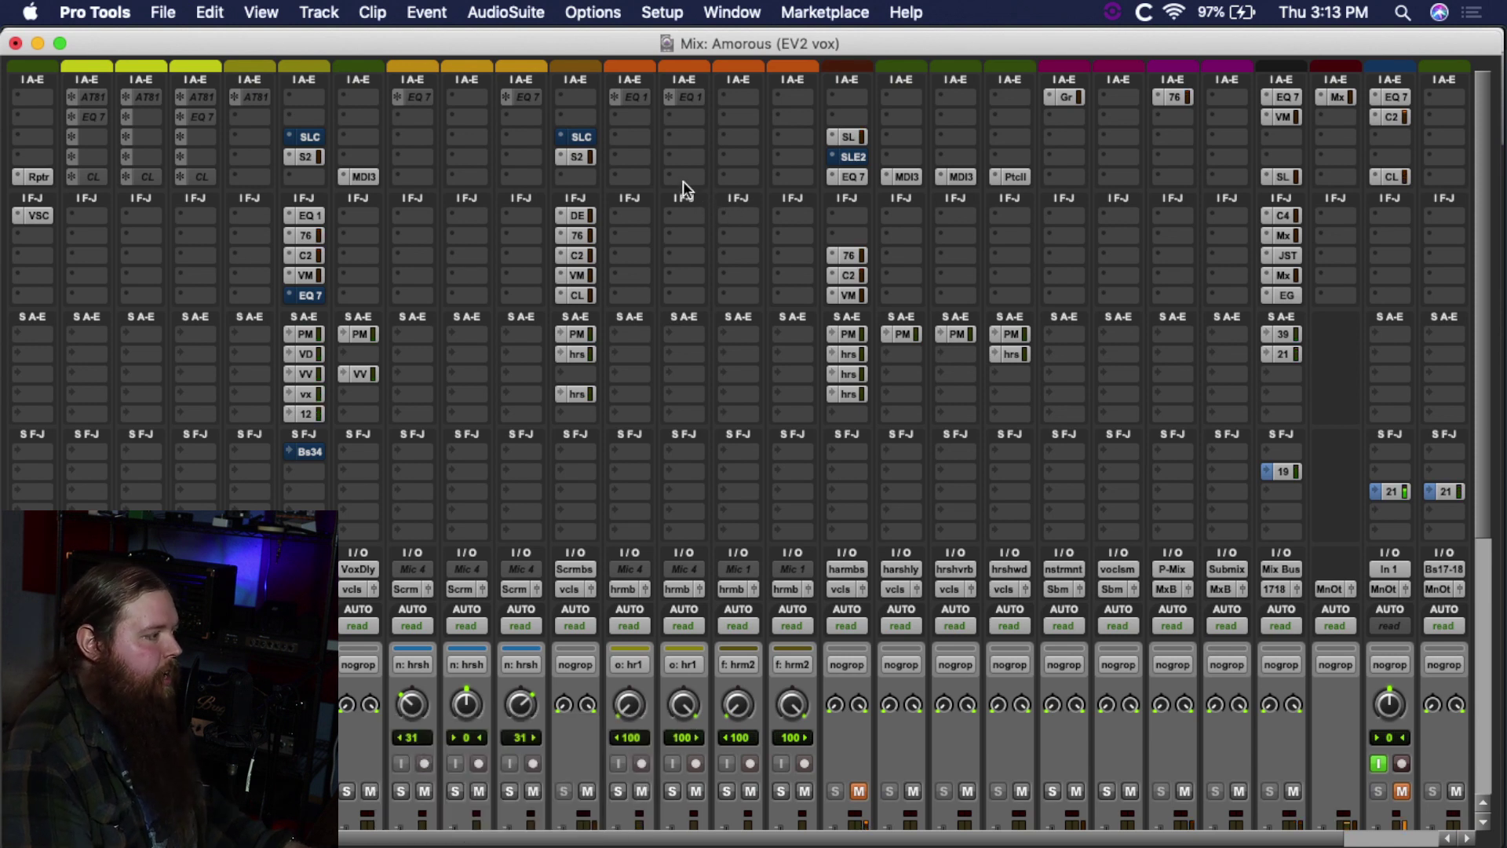
# Step: Open the Scream bus EV2 beside the edit timeline and play the harsh vocals from 28|2|530
pyautogui.click(578, 157)
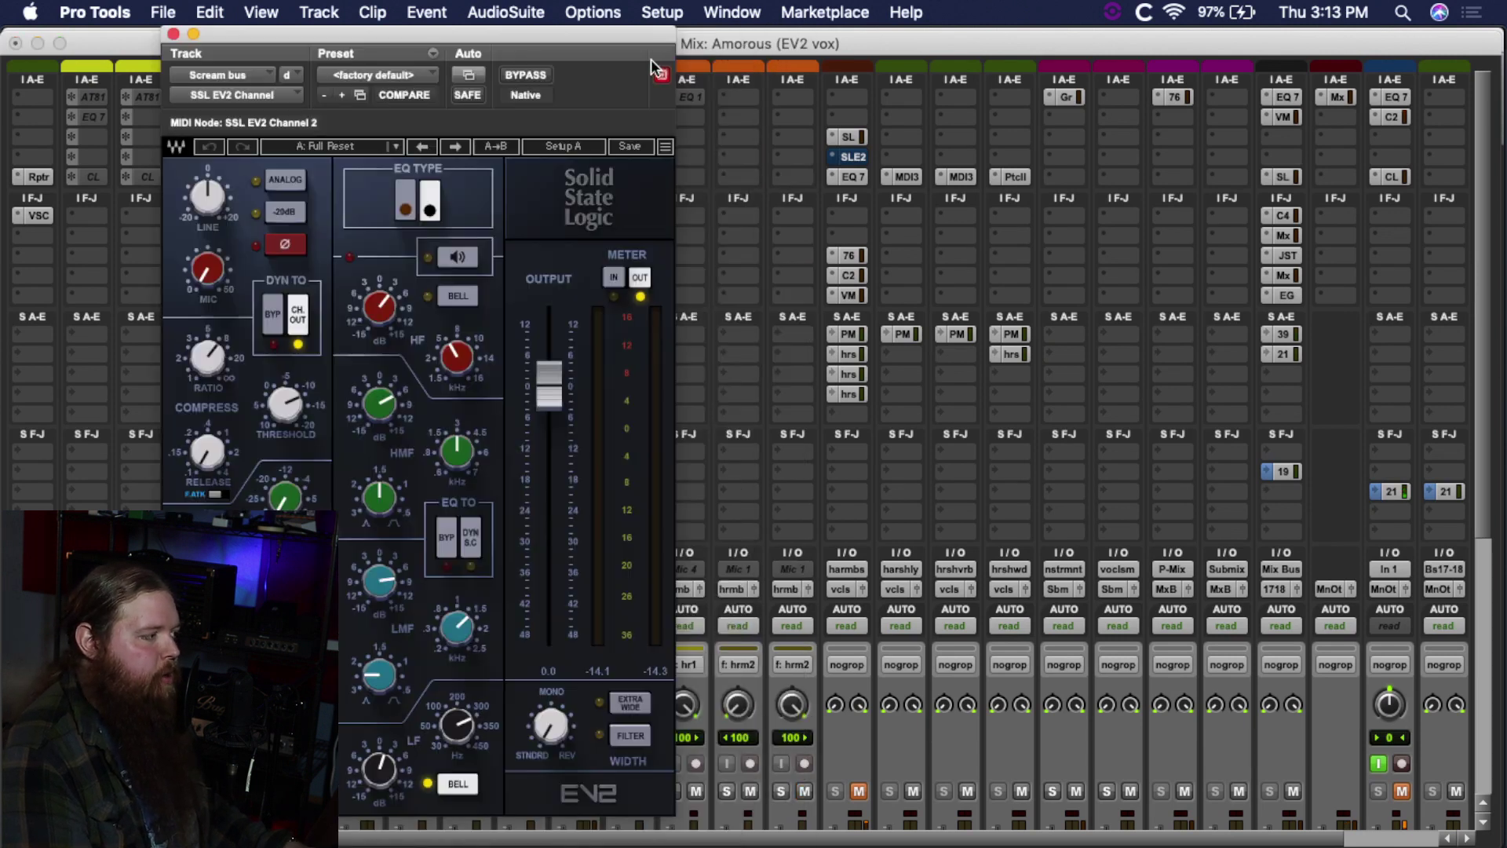
pyautogui.moveTo(589, 32); pyautogui.dragTo(1295, 35)
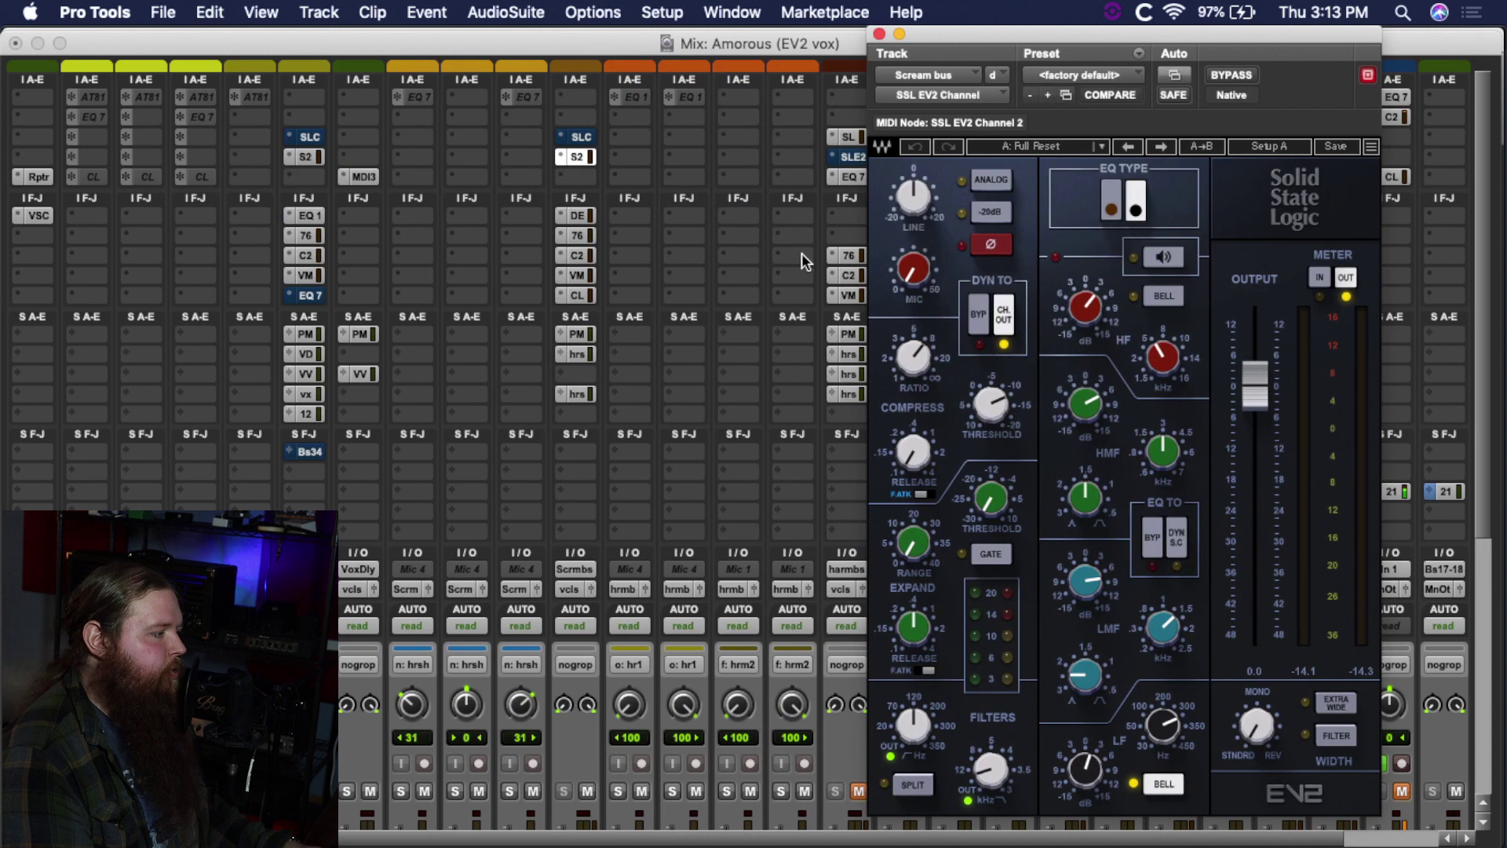
pyautogui.press('super+equal')
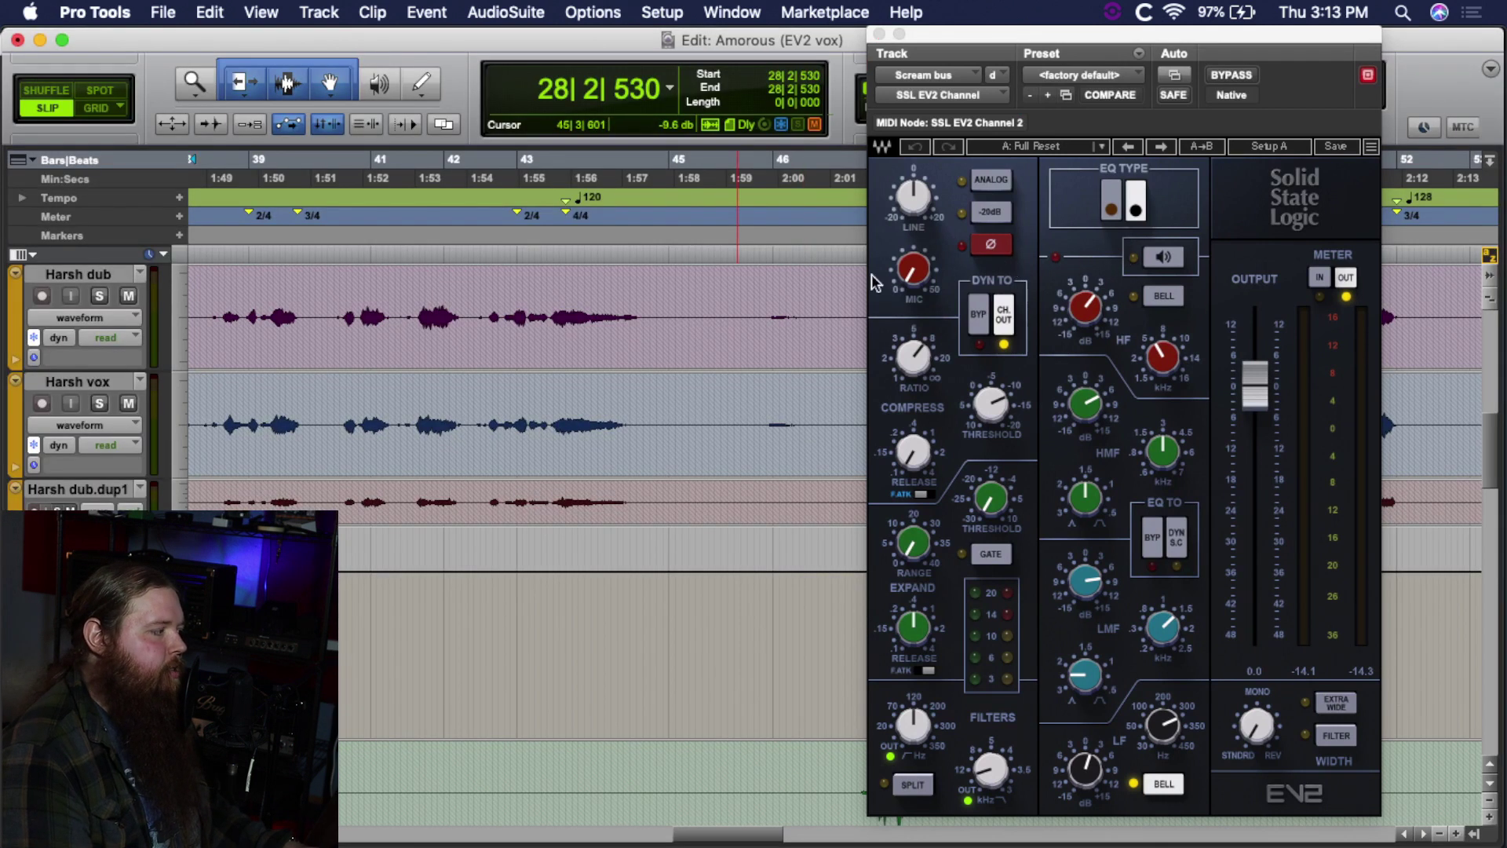
pyautogui.press('space')
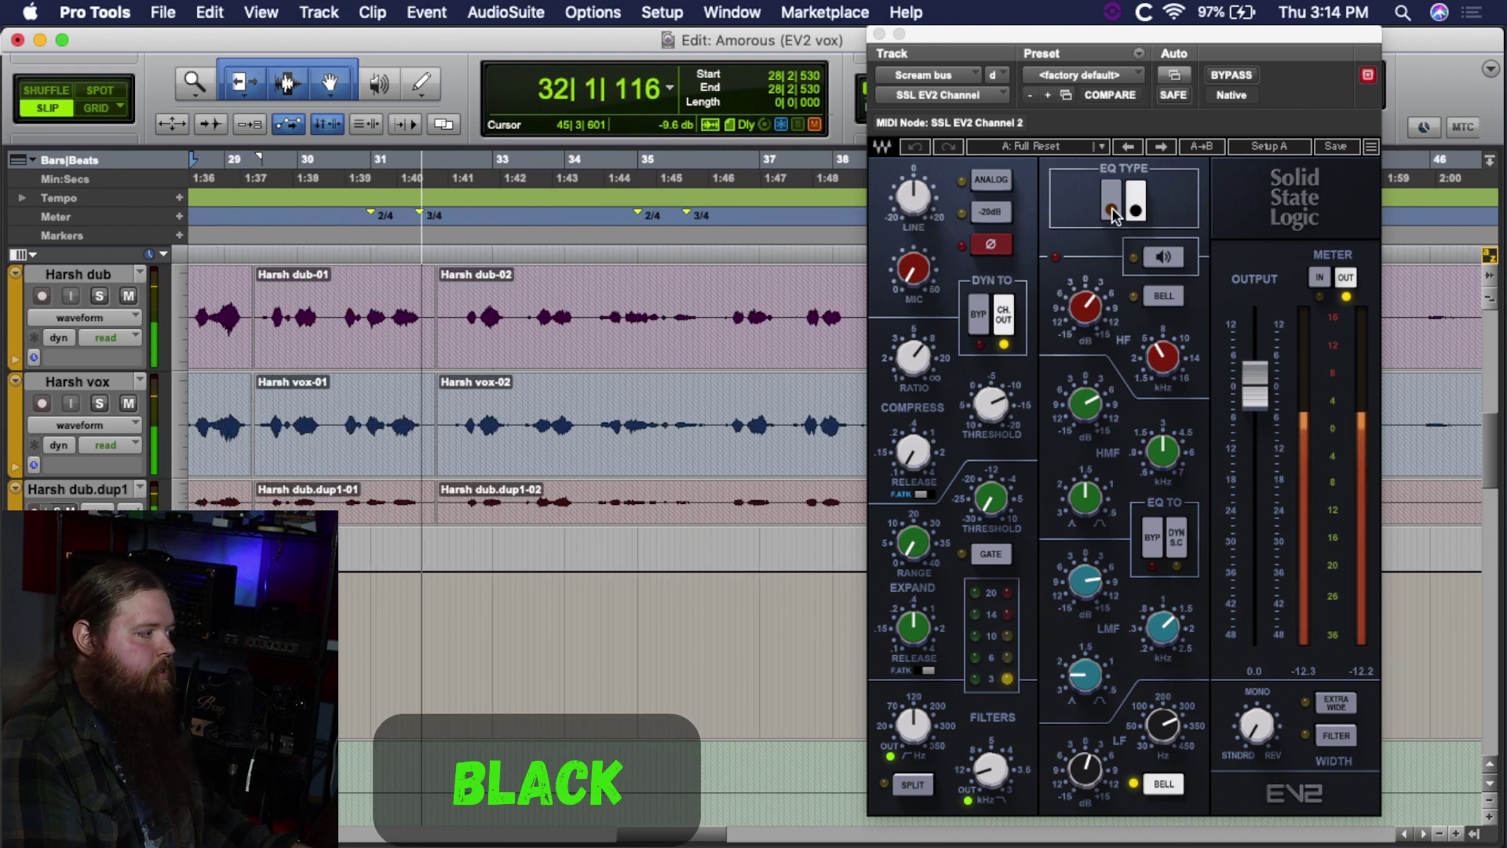
# Step: Compare the Black and Brown EQ types of the Scream bus EV2 during playback, leave Brown selected, and close the plugin
pyautogui.click(1113, 211)
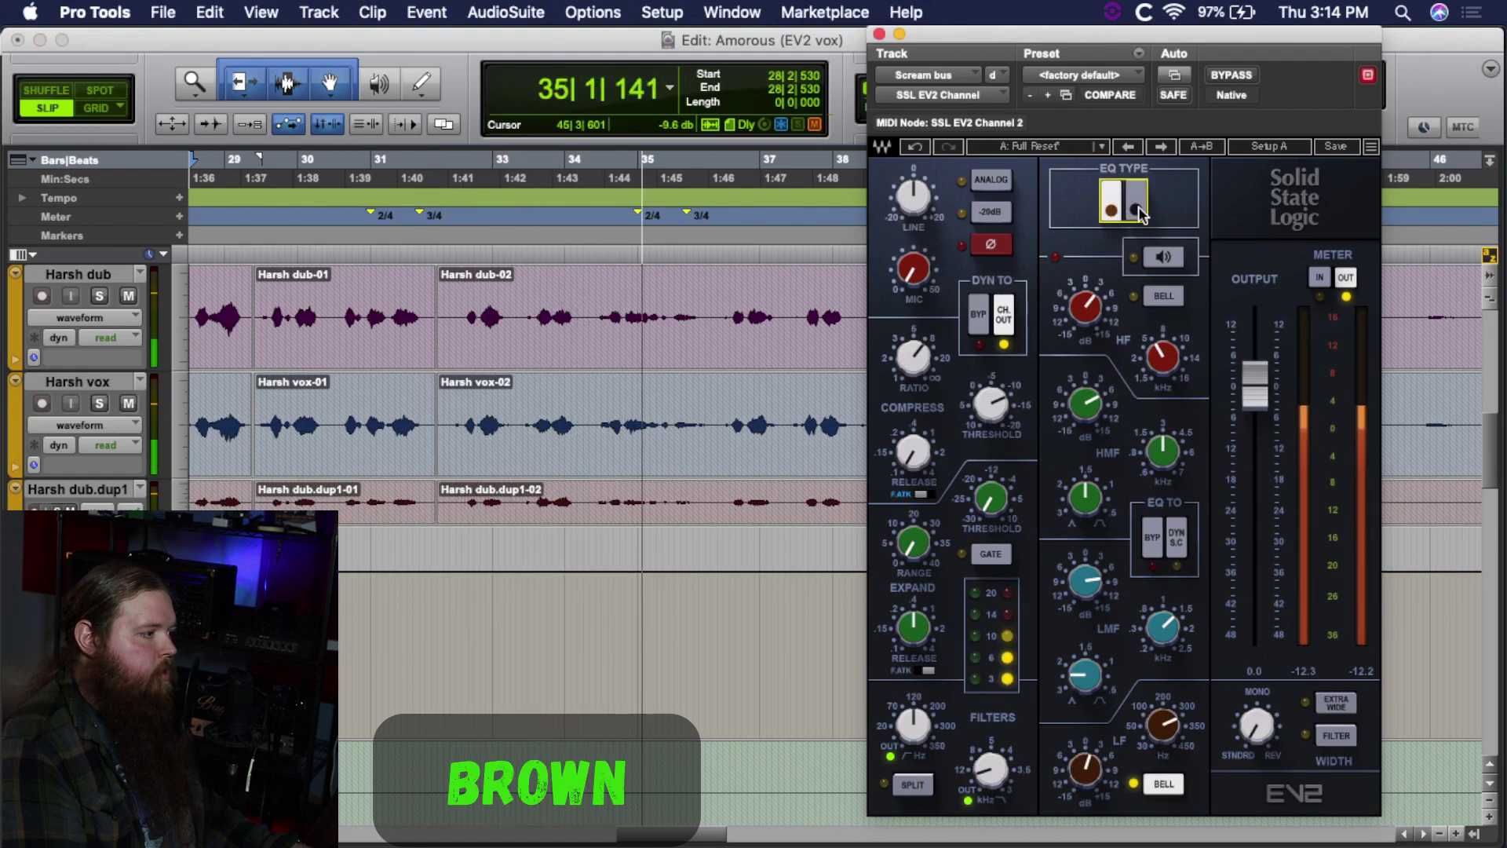
pyautogui.click(1138, 210)
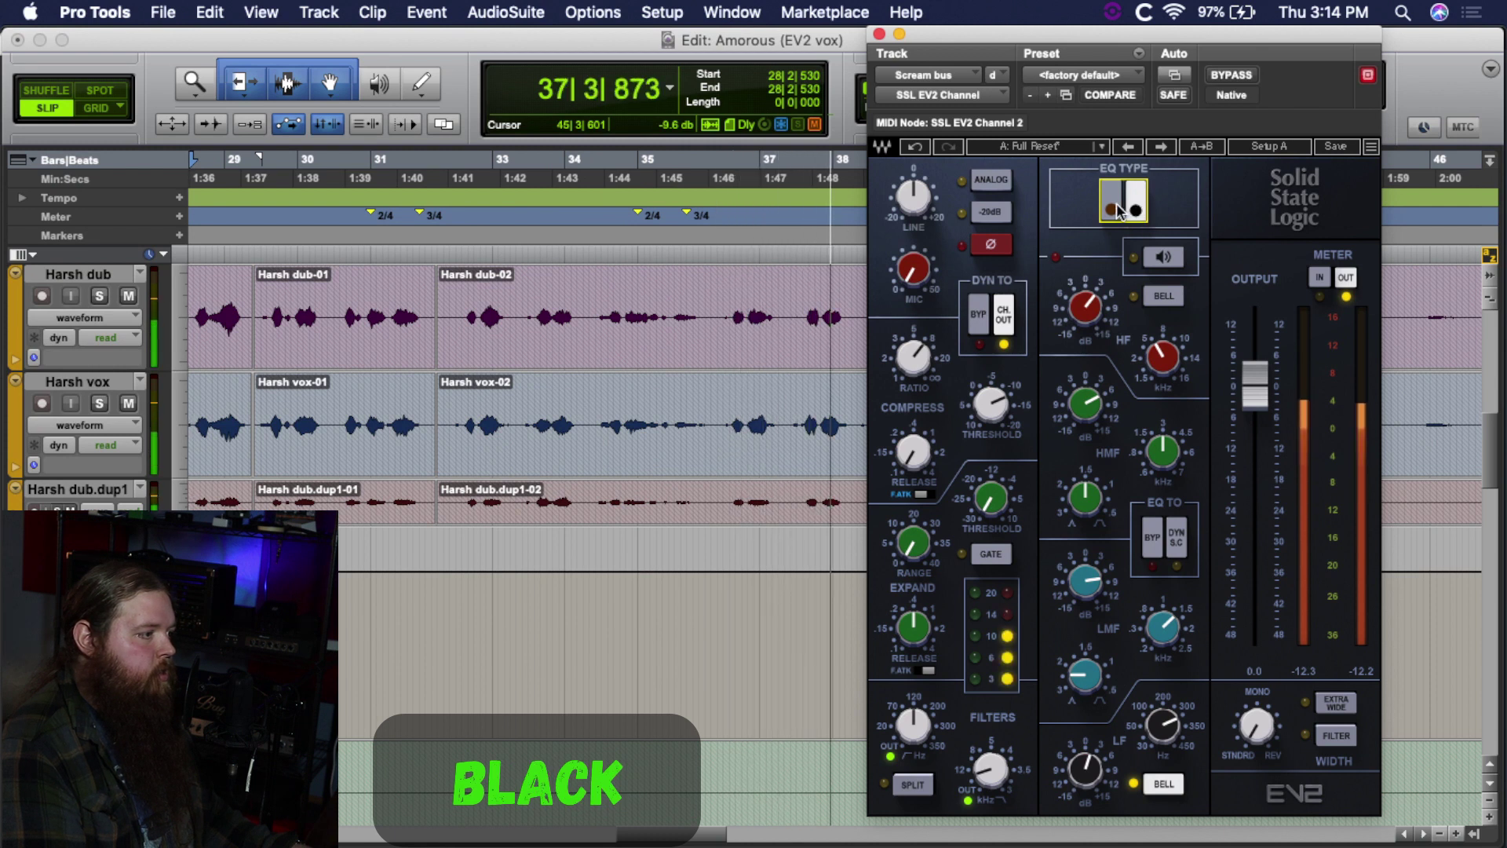
pyautogui.click(1119, 210)
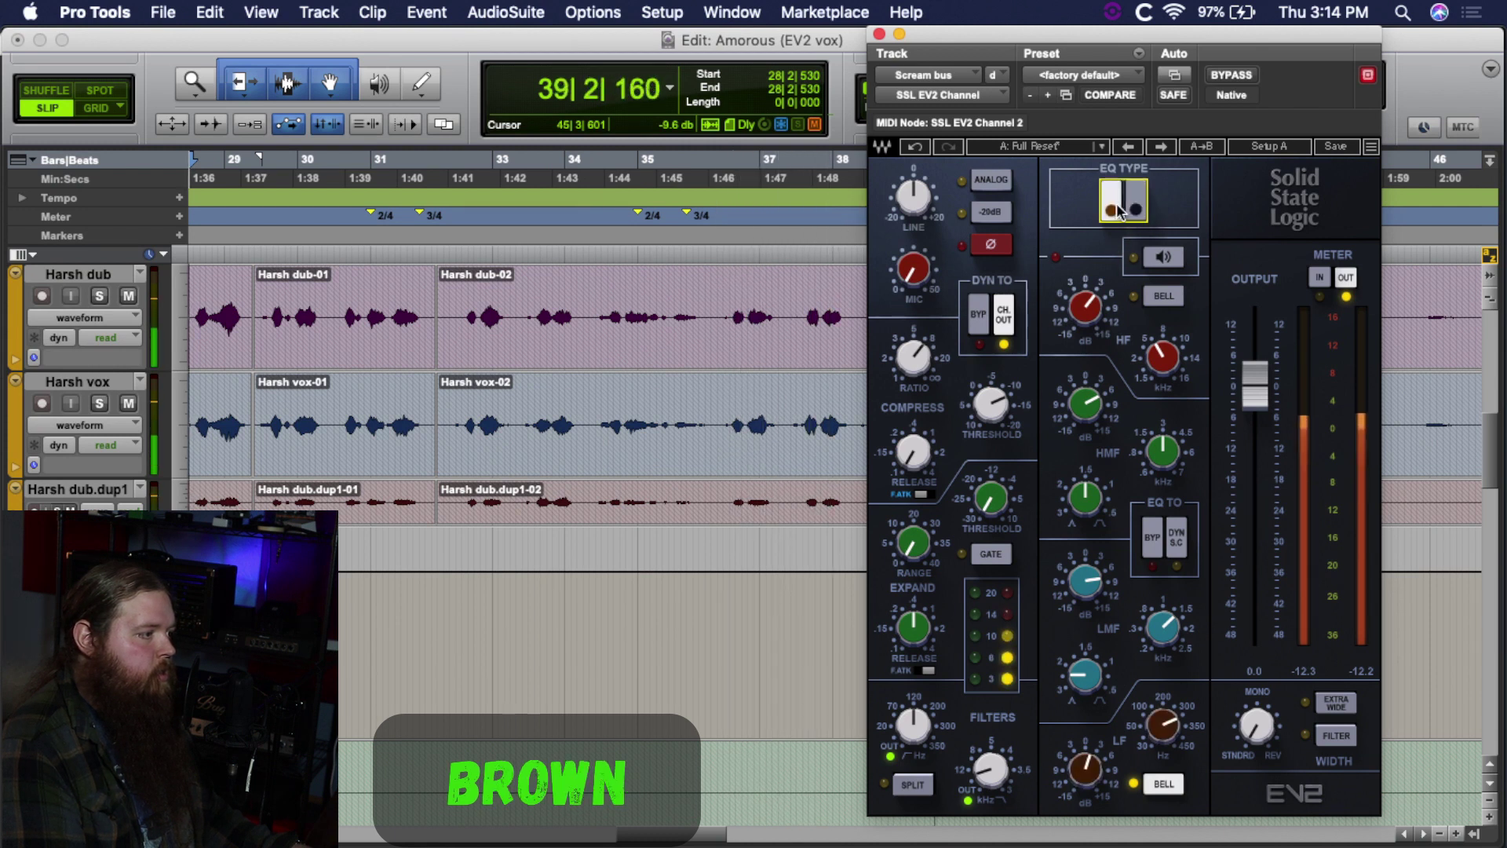
pyautogui.click(1138, 210)
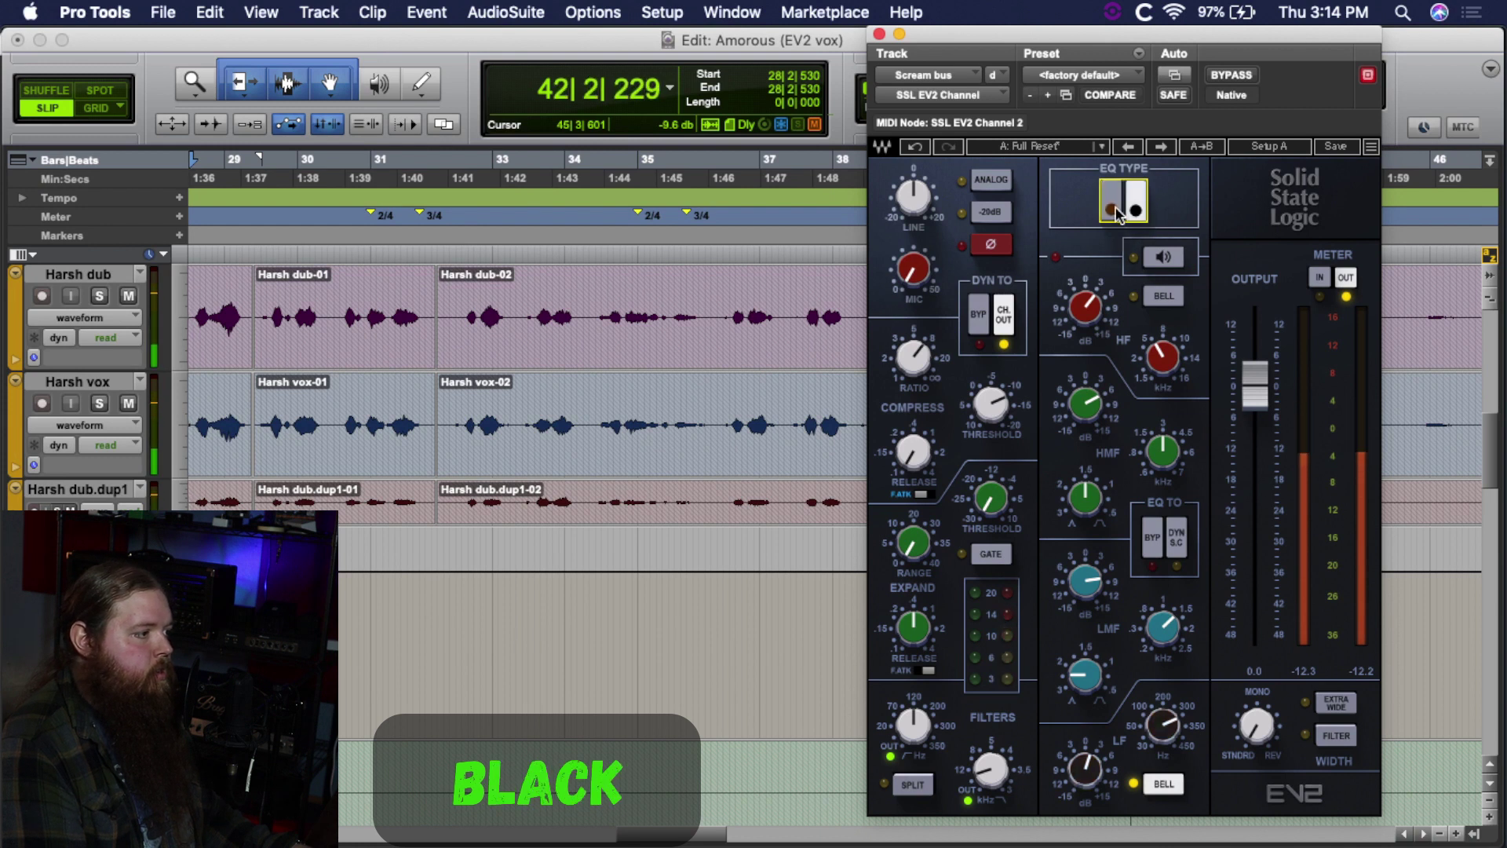
pyautogui.click(1119, 210)
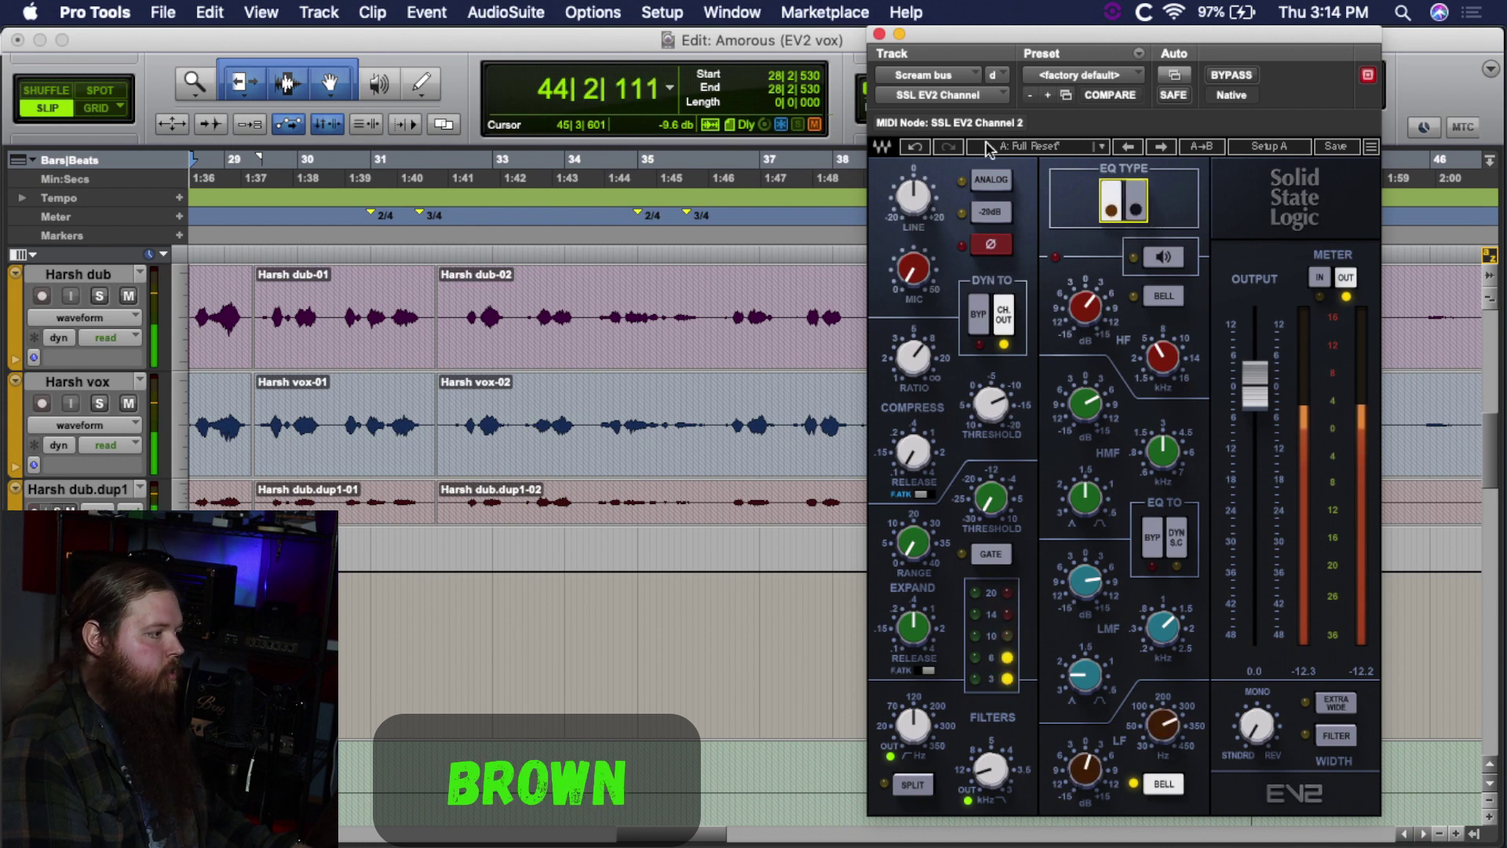
pyautogui.press('space')
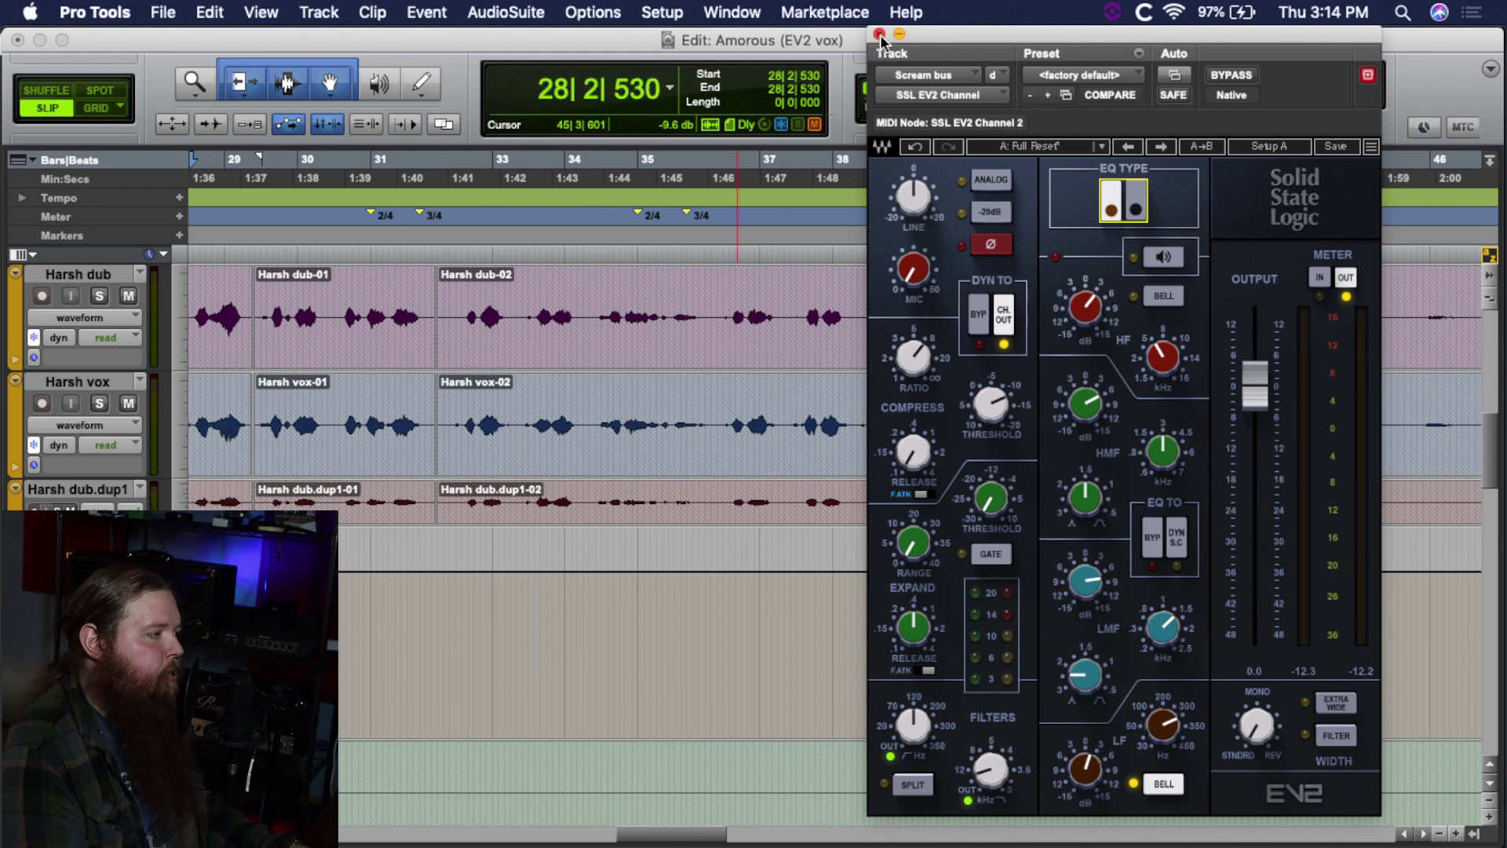
pyautogui.click(880, 36)
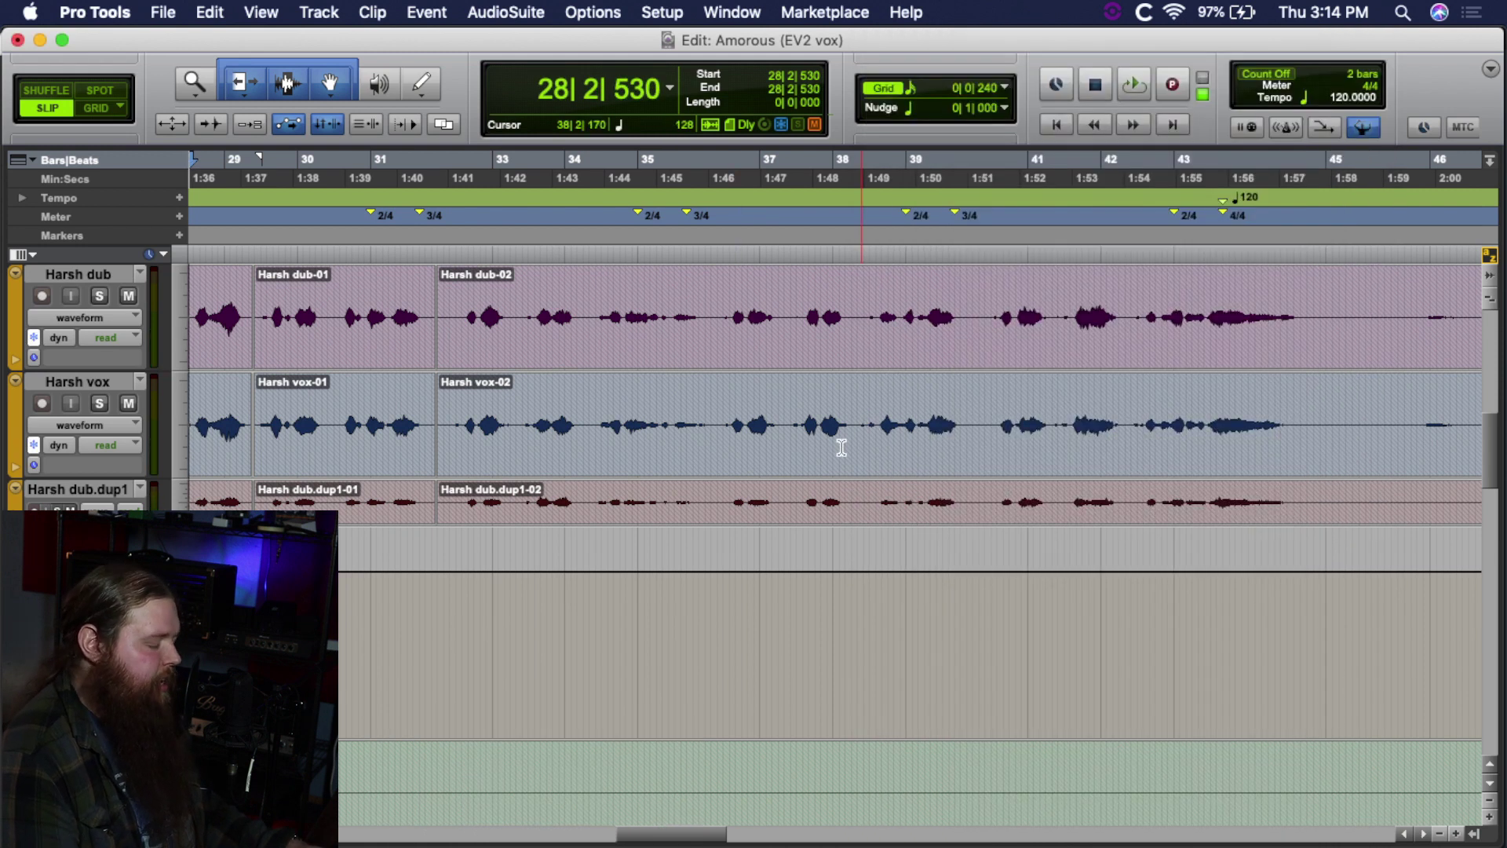
# Step: Place the playback position just before the last harmony vocal phrases at 96|2|908 in the edit timeline and save the session
pyautogui.press('super+equal')
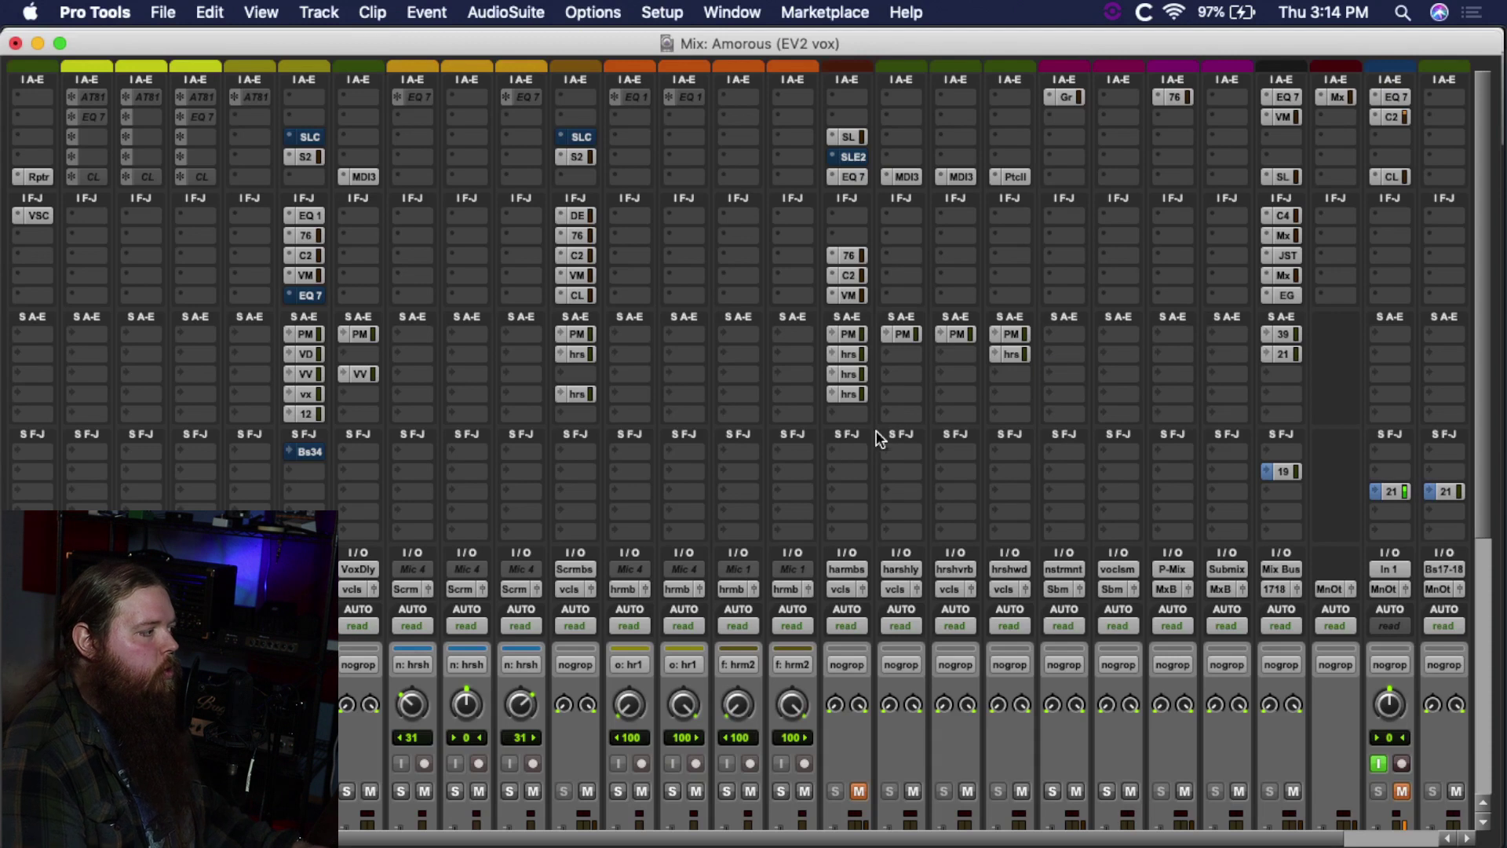
pyautogui.press('super+equal')
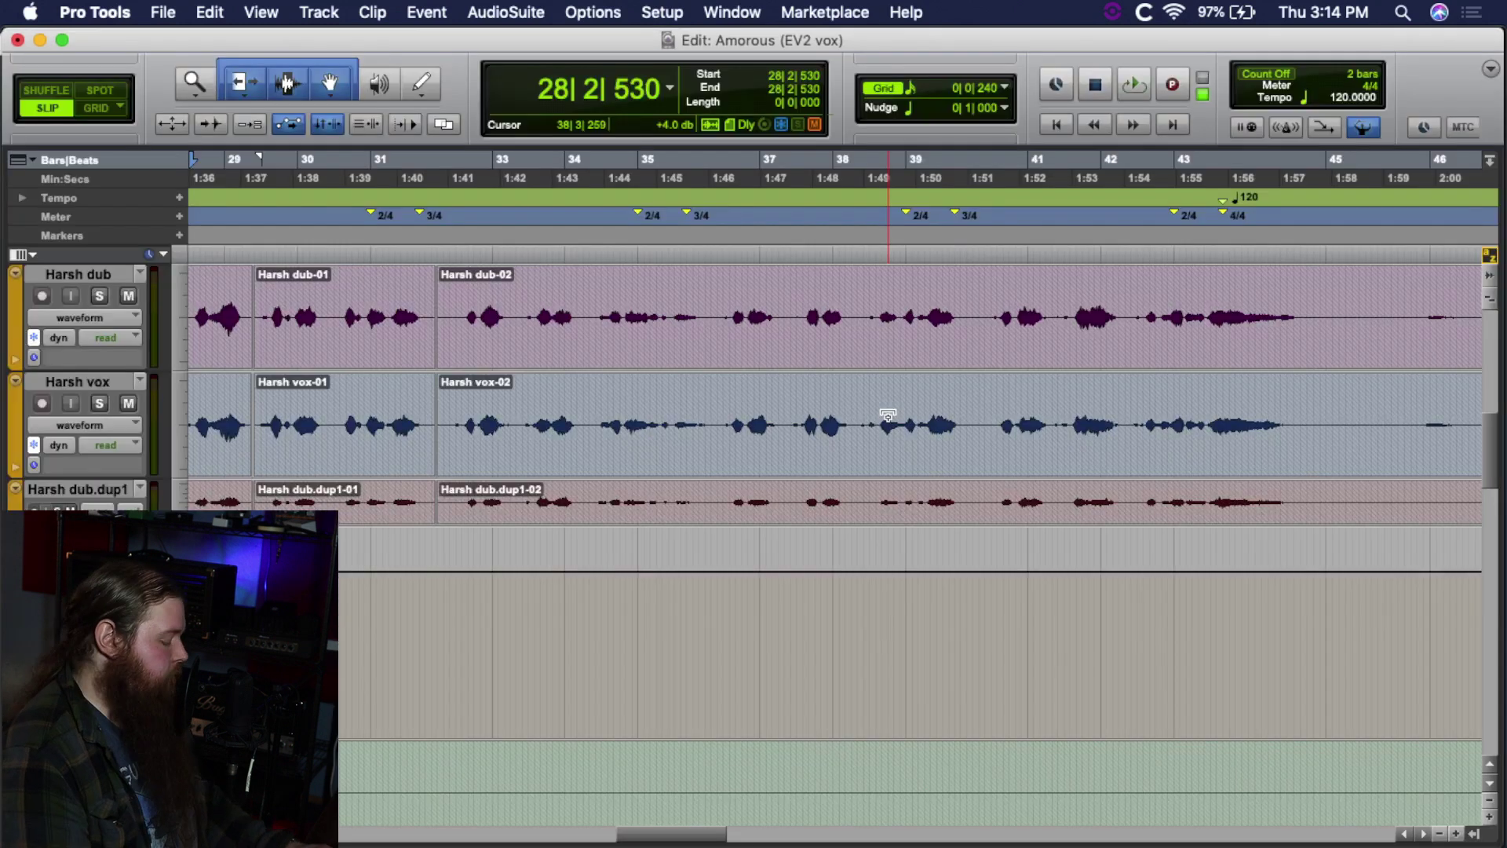
pyautogui.scroll(-5, 1149, 469)
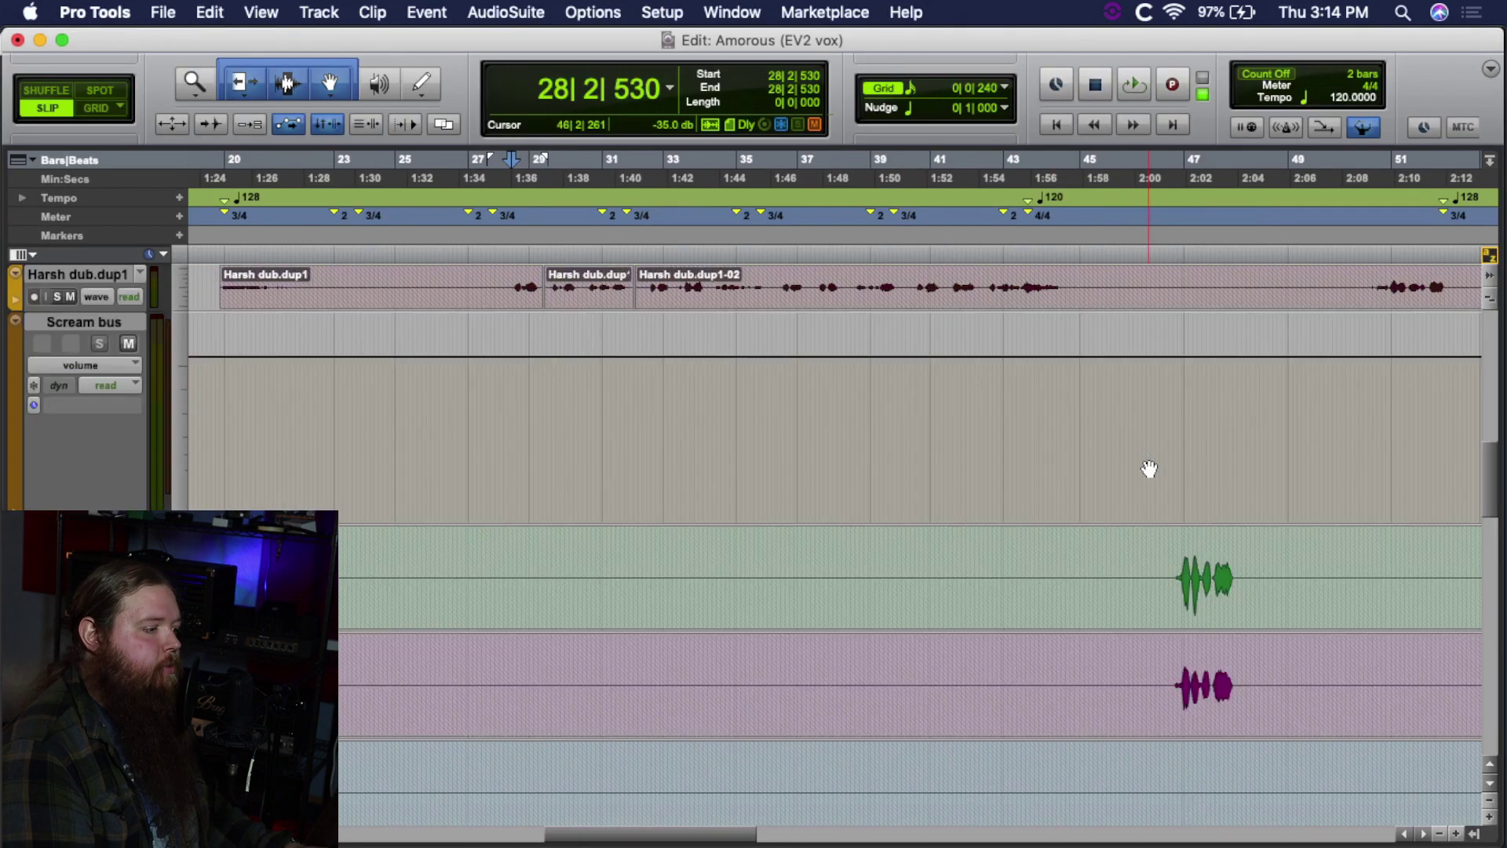
pyautogui.hscroll(5, 1149, 469)
pyautogui.hscroll(5, 1169, 468)
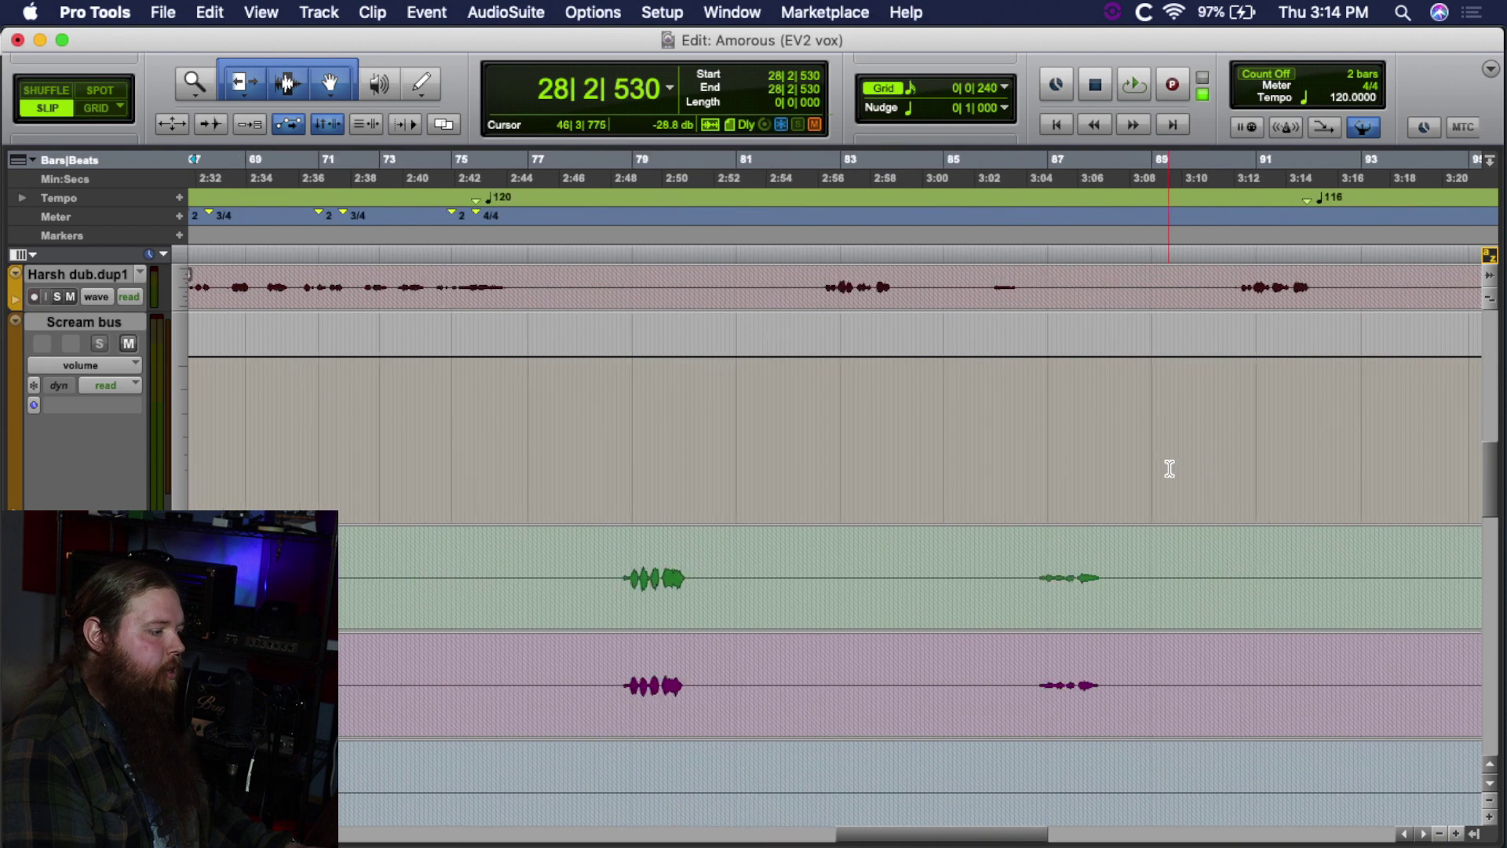
pyautogui.scroll(-8, 1170, 469)
pyautogui.hscroll(4, 1169, 468)
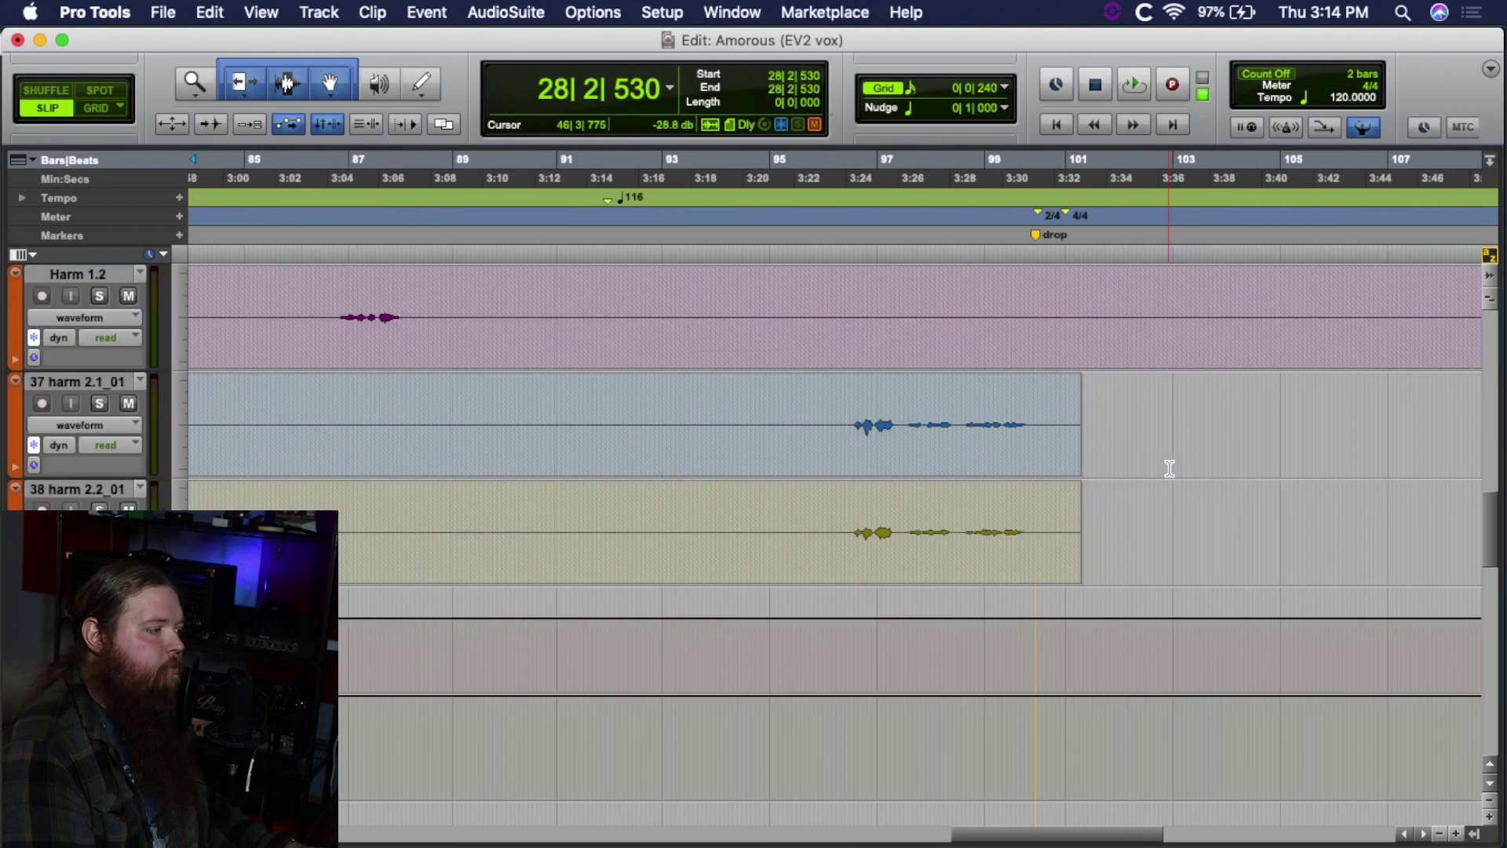
pyautogui.click(849, 397)
pyautogui.press('super+s')
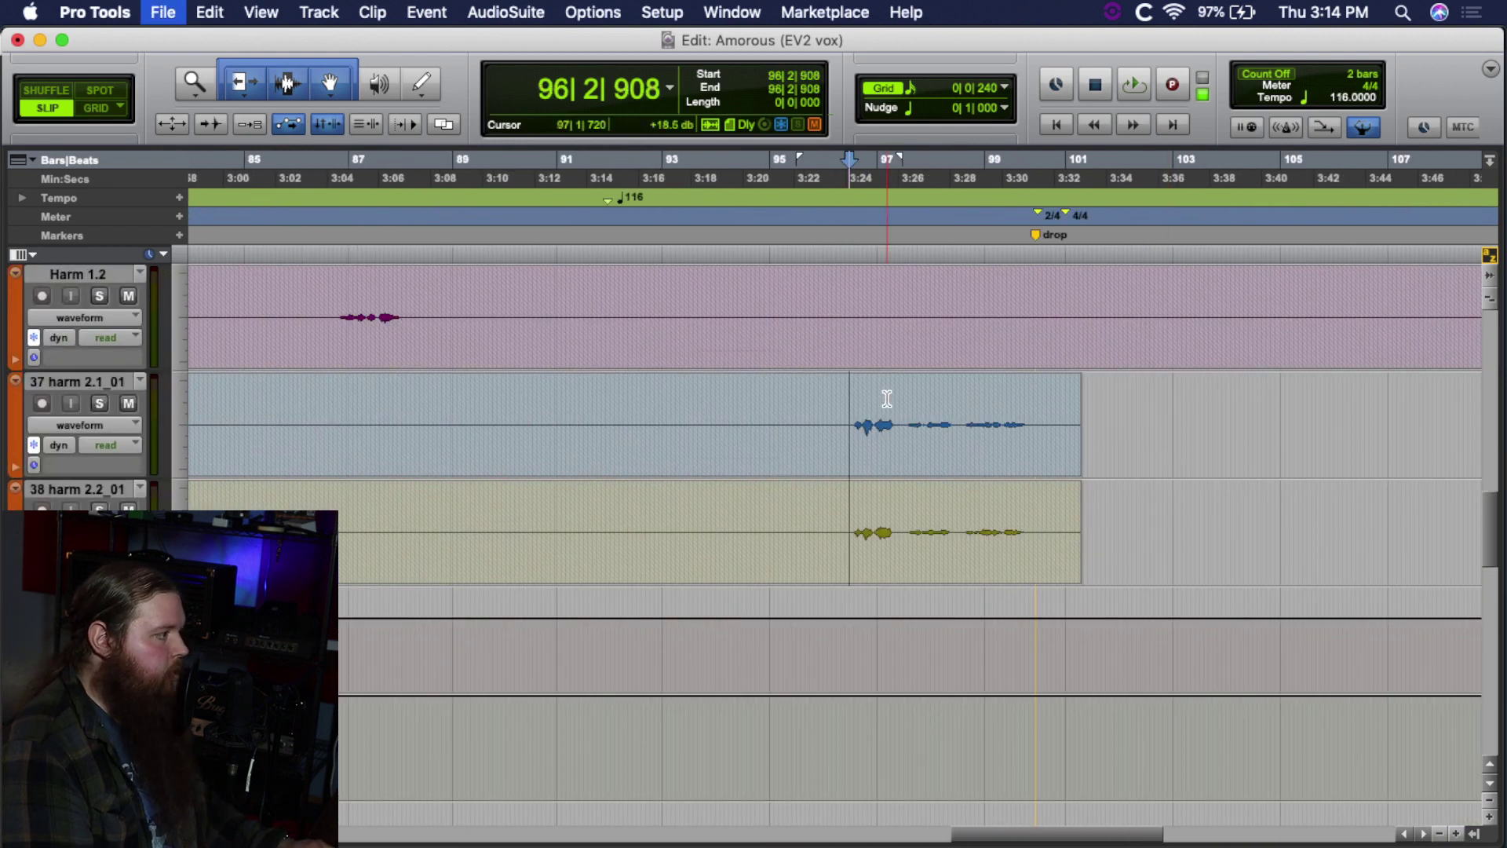
# Step: Inspect the EV2 settings on the Harm bus and close the plugin window
pyautogui.press('super+equal')
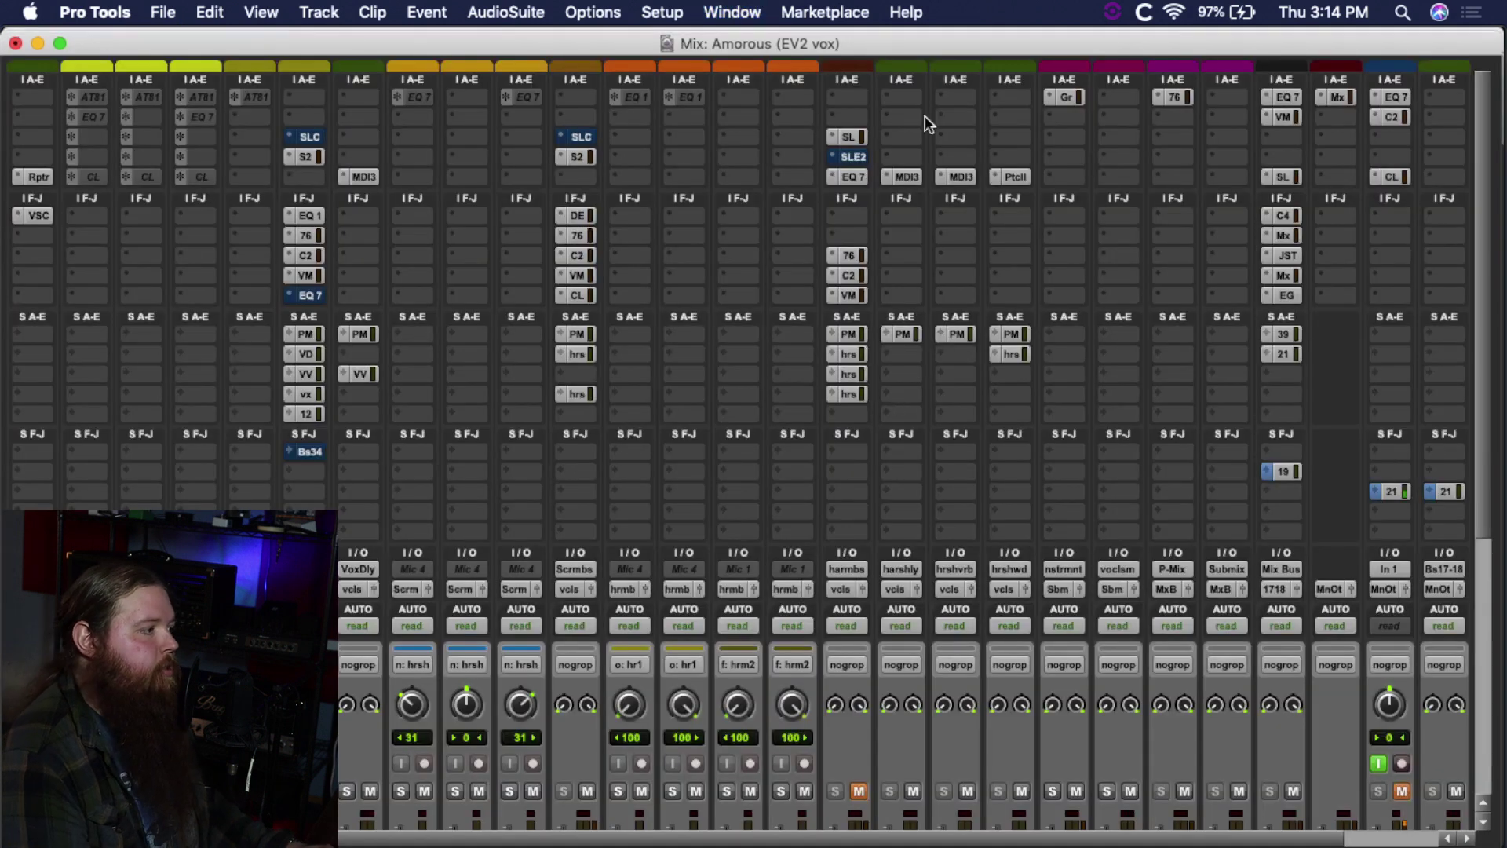
pyautogui.click(853, 158)
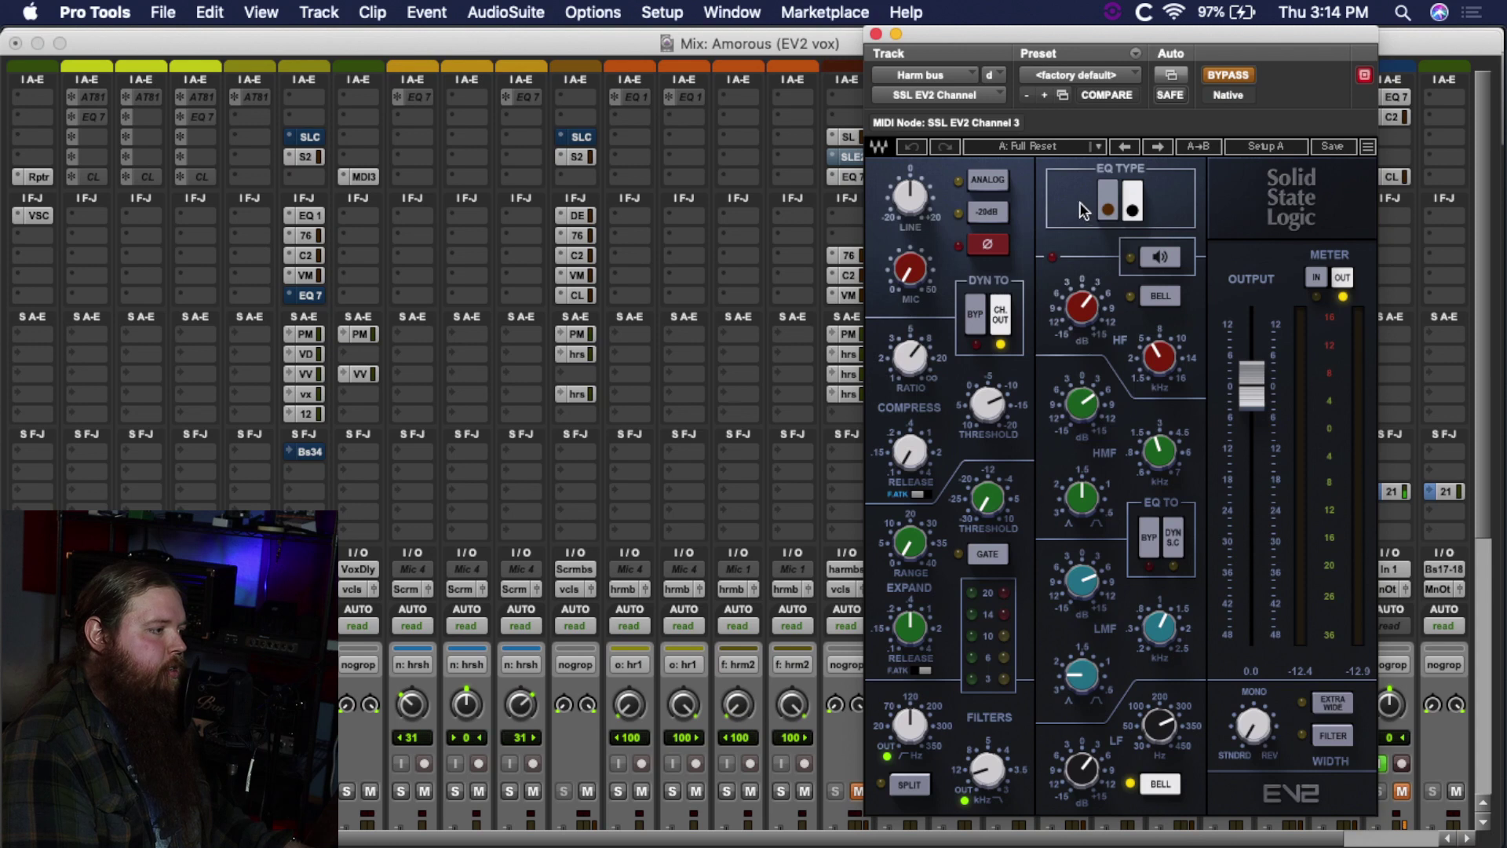
pyautogui.click(876, 34)
# Step: Unmute the harmony bus and compare the E-Channel with the EV2 on the vox, scream and harmony buses, leaving the EV2 active
pyautogui.keyDown('super'); pyautogui.click(581, 159); pyautogui.keyUp('super')
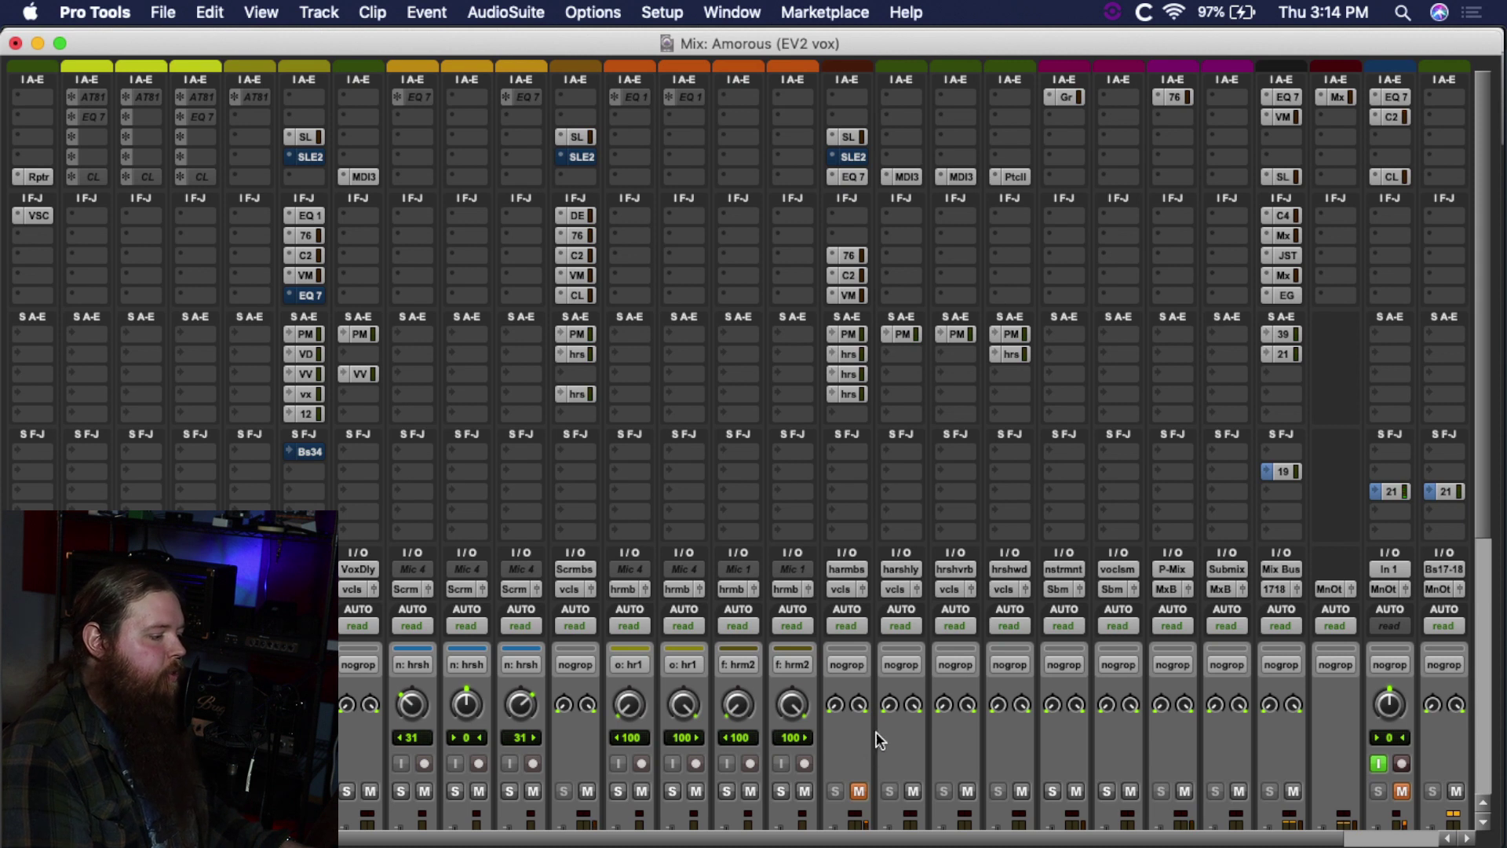
pyautogui.click(859, 791)
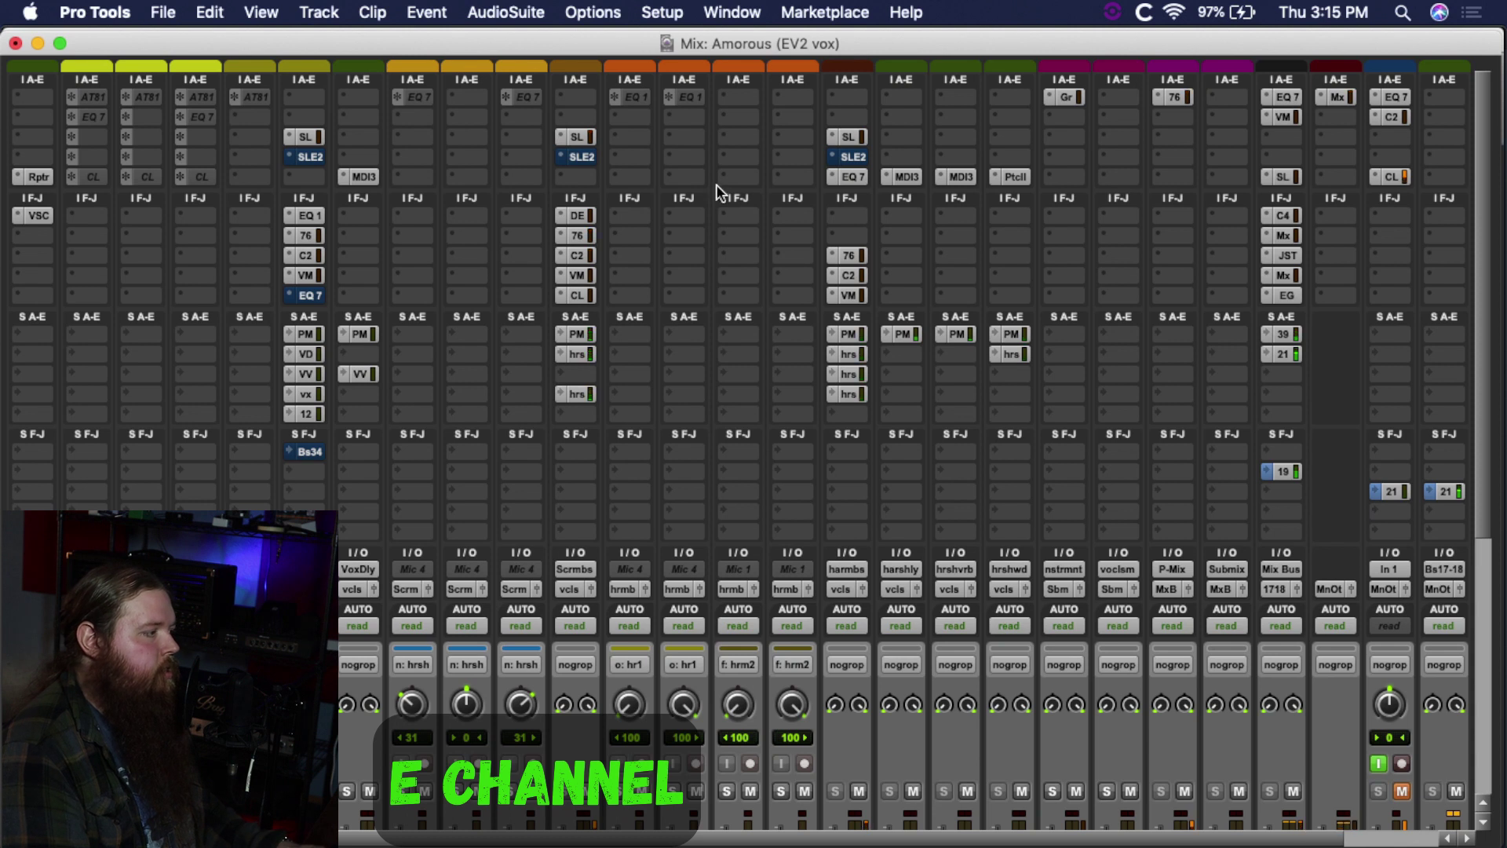
pyautogui.moveTo(581, 134); pyautogui.dragTo(583, 157)
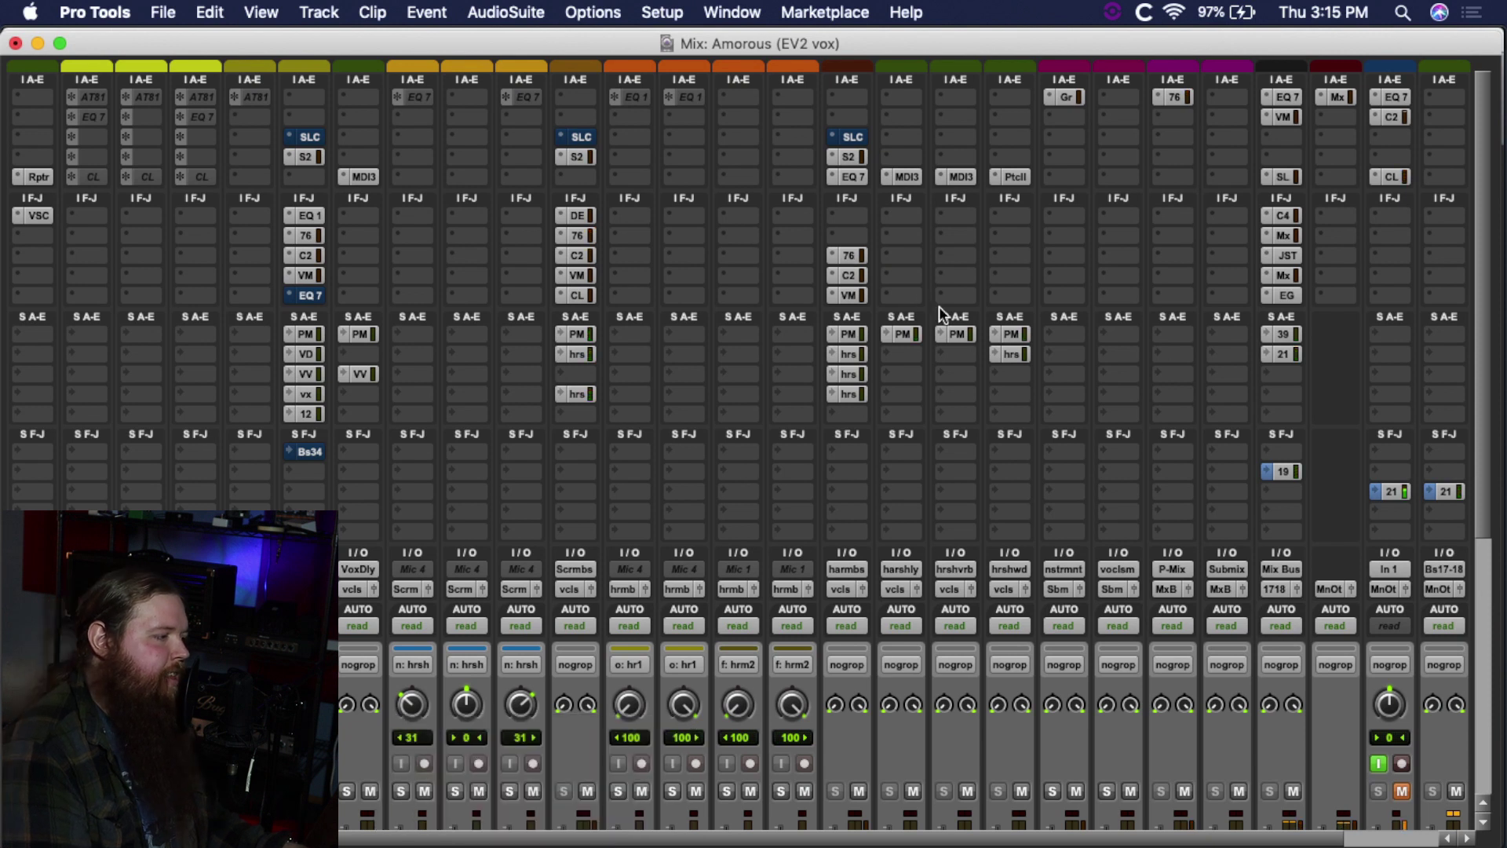
# Step: Check the EQ type of the EV2 on the Scream bus and close the plugin window
pyautogui.scroll(-10, 1080, 374)
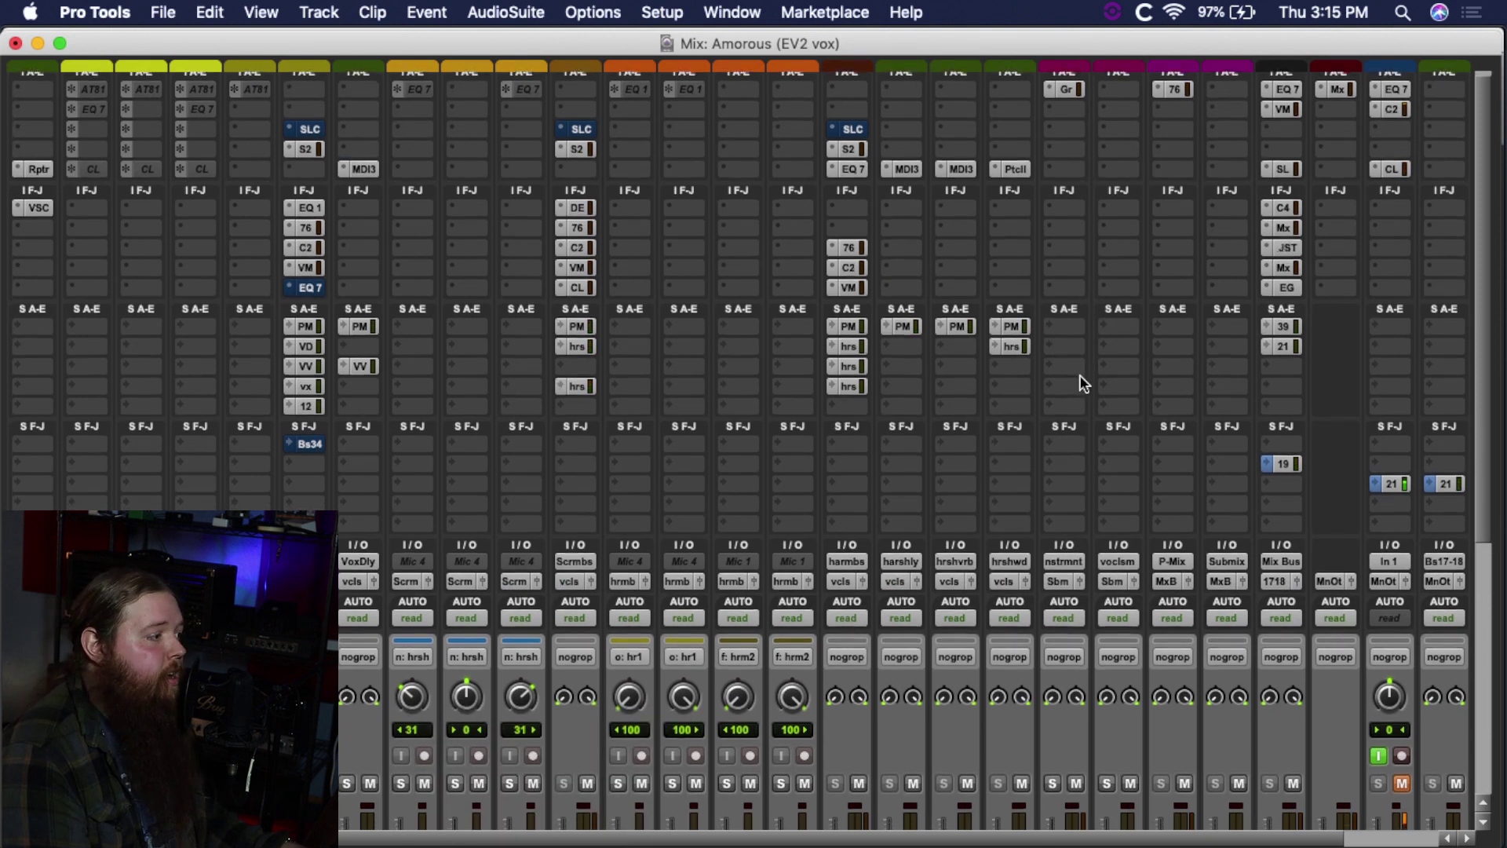
pyautogui.scroll(10, 1080, 375)
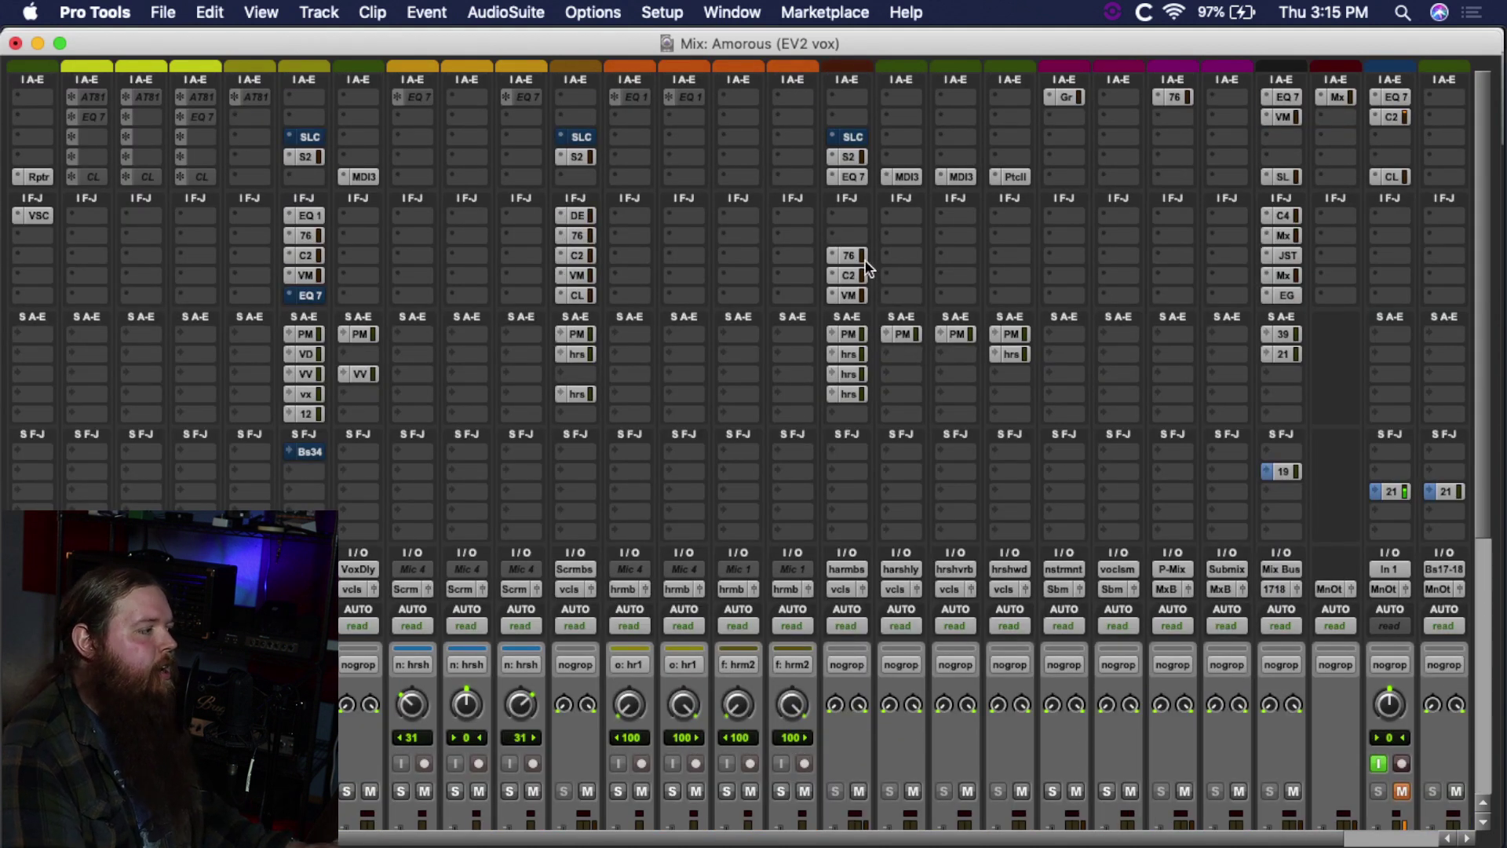
pyautogui.click(573, 156)
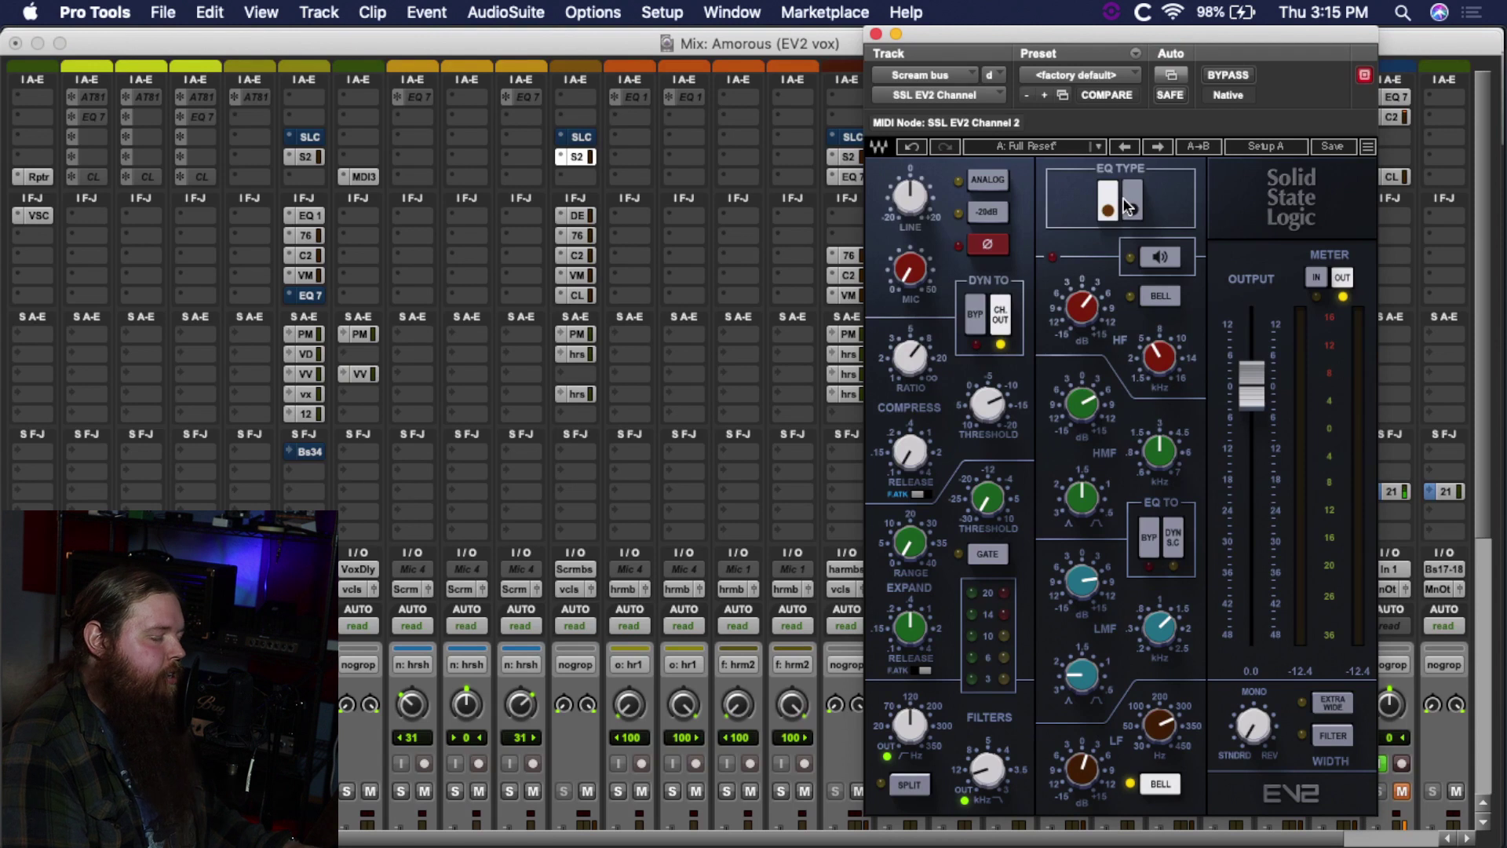
pyautogui.click(875, 34)
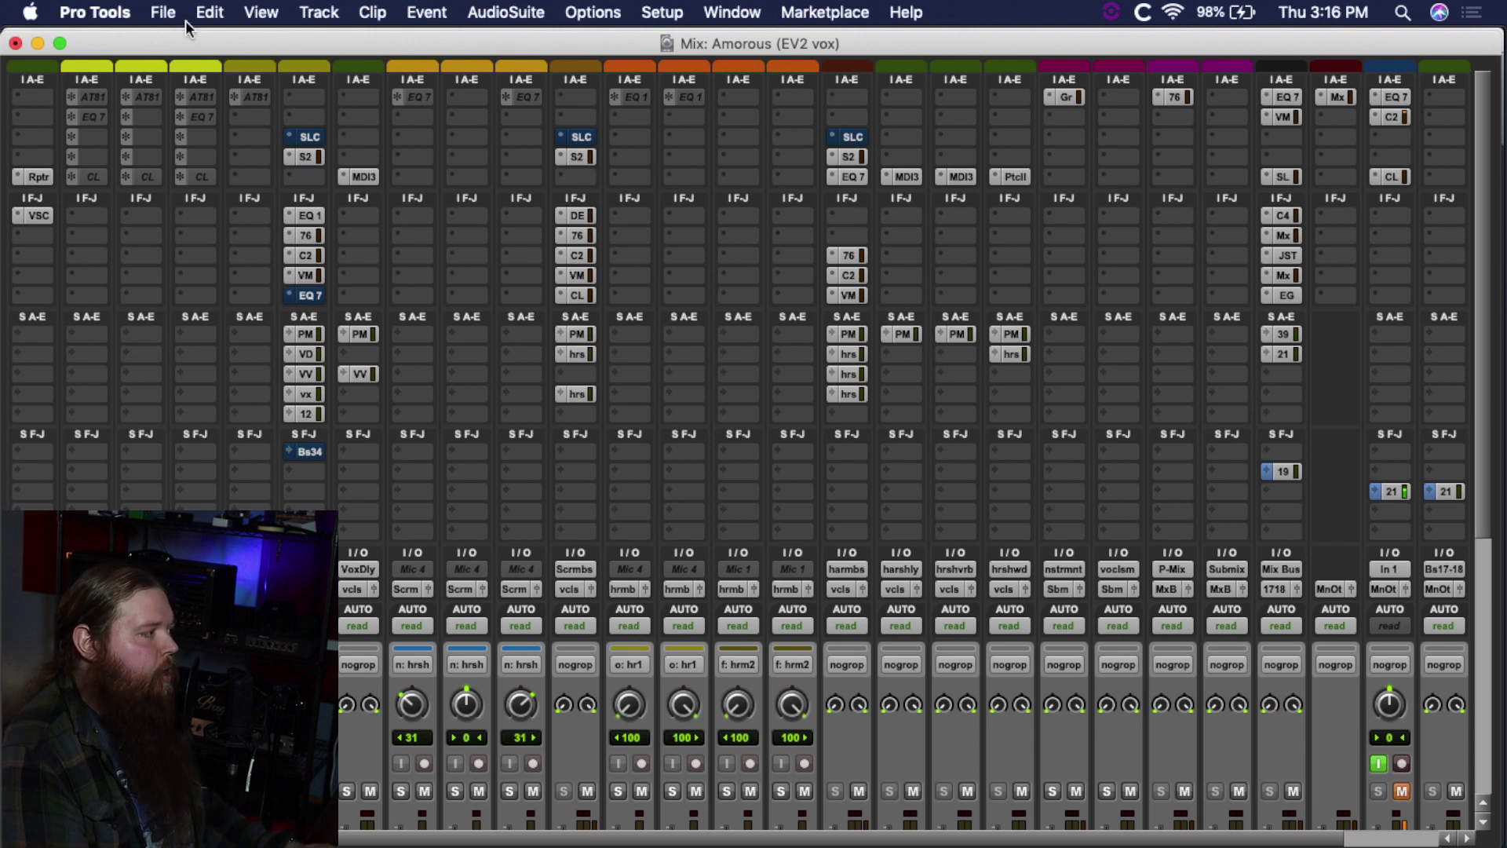
pyautogui.click(162, 11)
pyautogui.moveTo(210, 12)
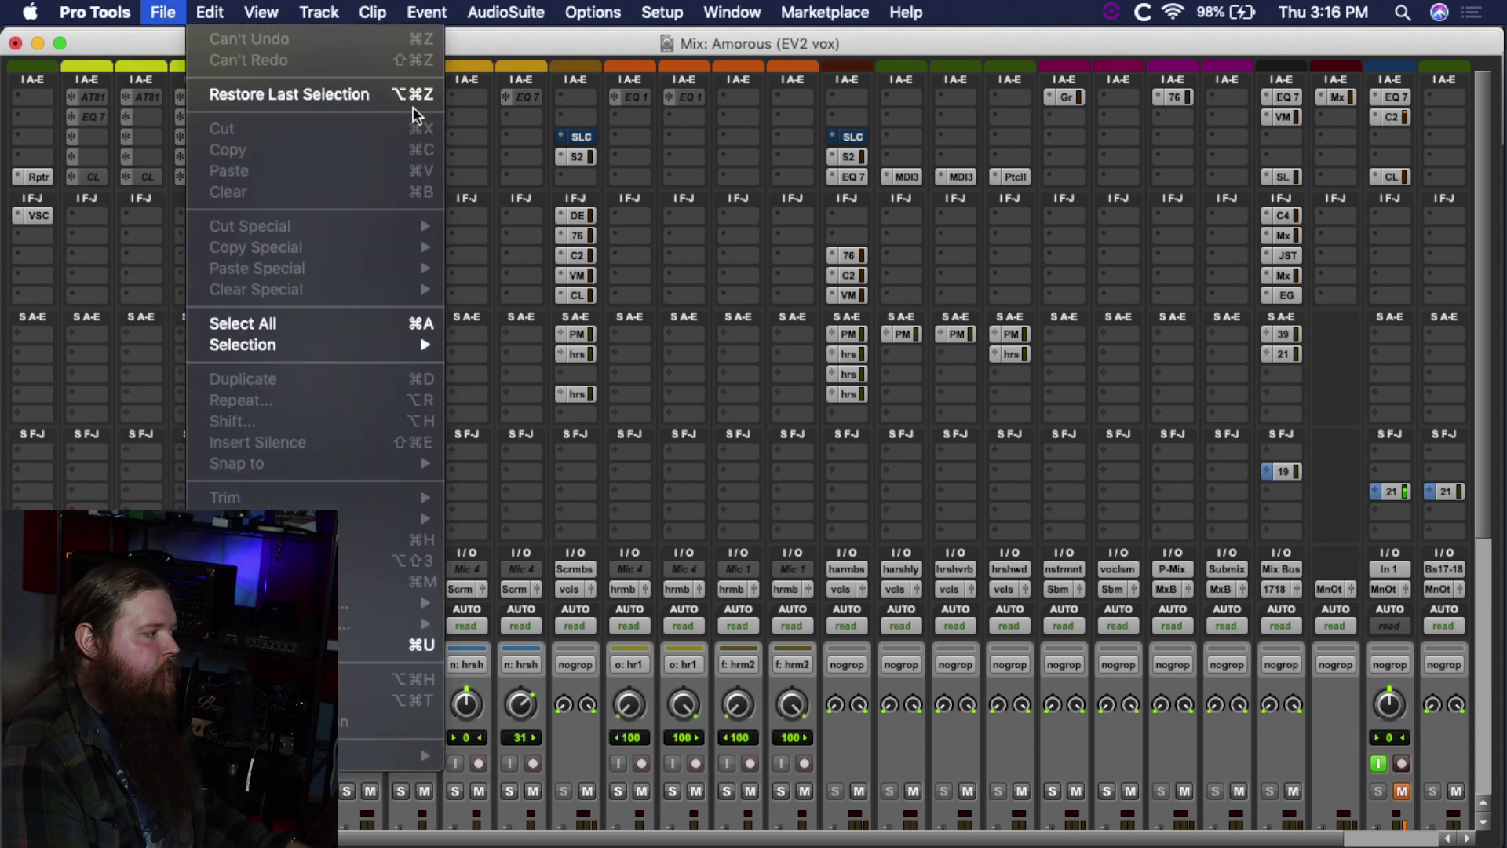
pyautogui.click(500, 40)
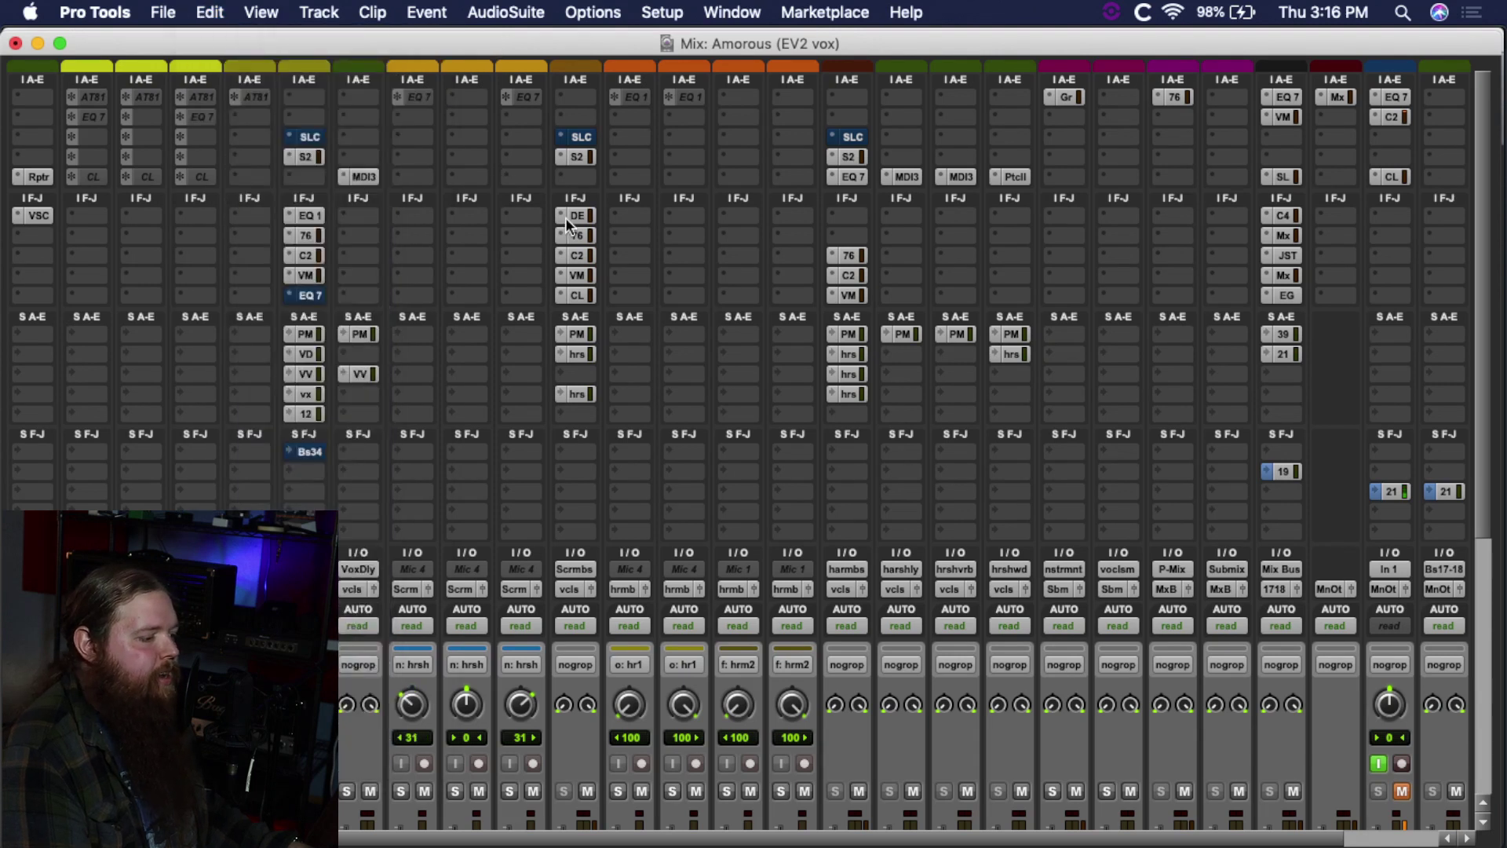
# Step: Reopen the EV2 on the Scream bus to review its settings and close it again
pyautogui.click(578, 158)
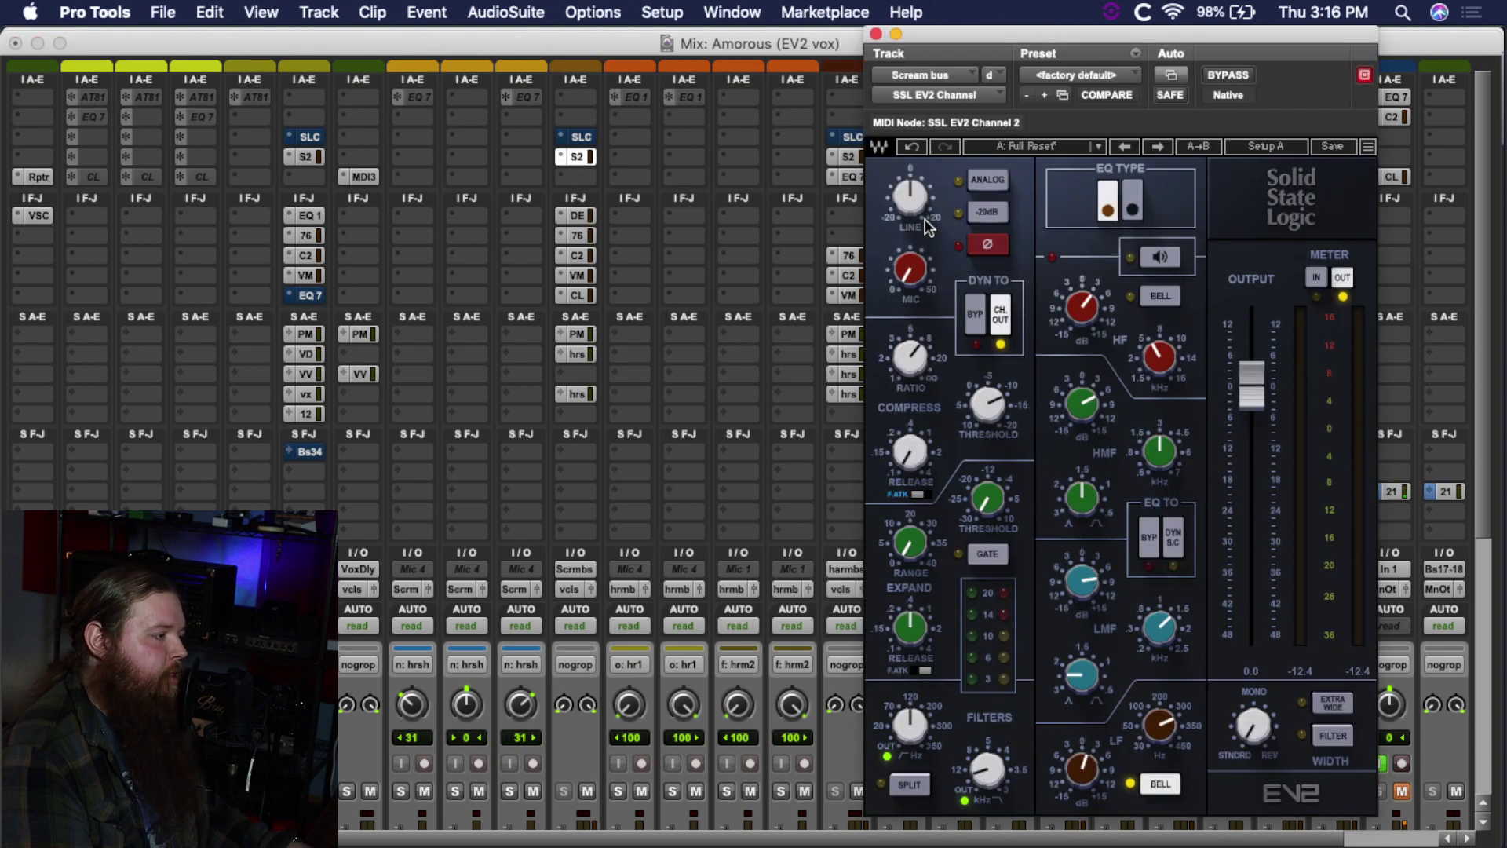
pyautogui.click(875, 34)
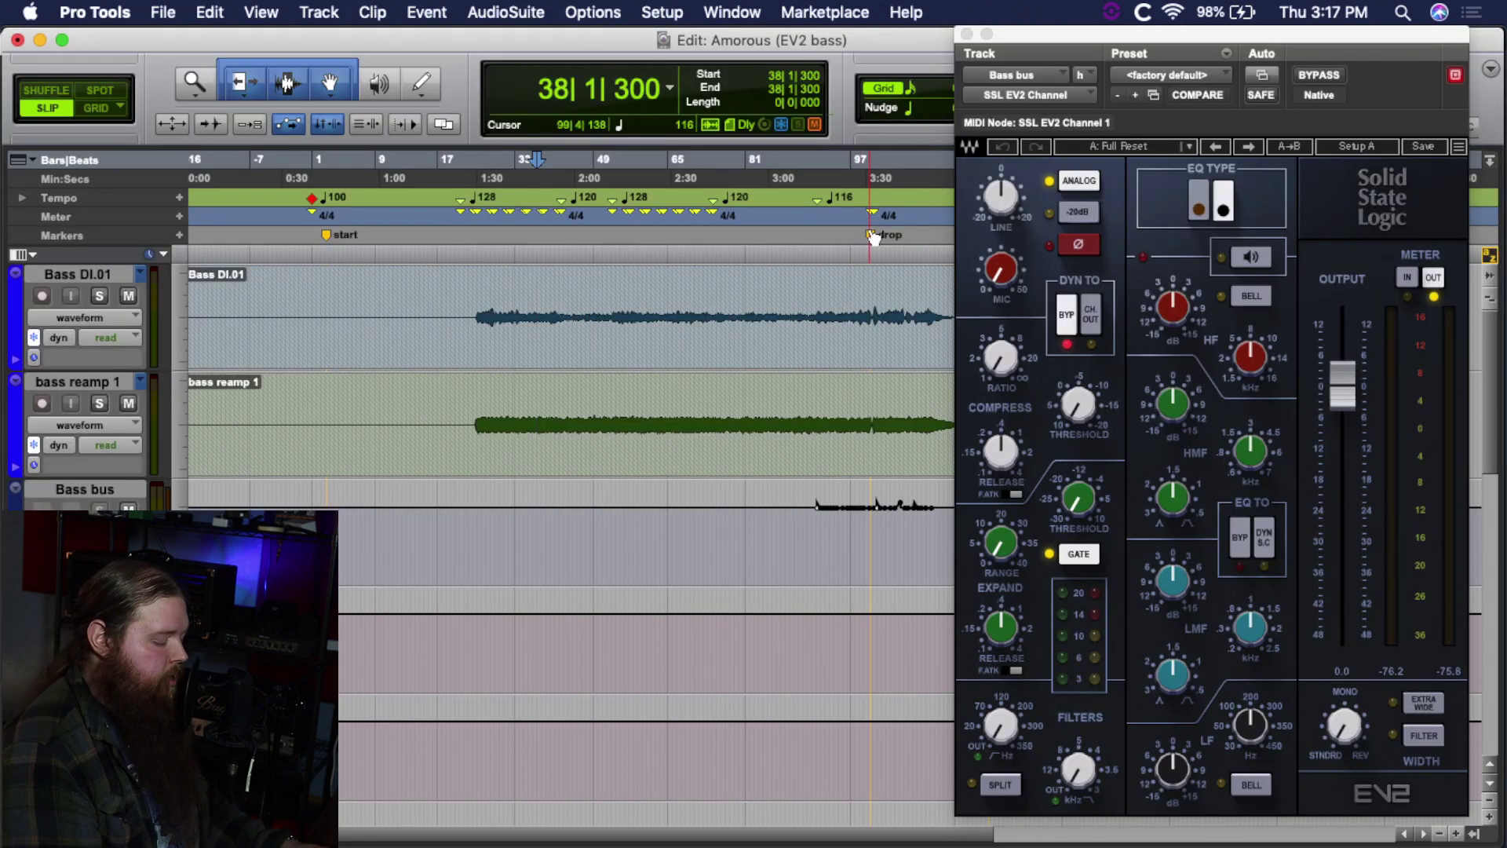
# Step: Play the mix and compare the Black and Brown EQ types of the EV2 on the Bass bus, ending on Black
pyautogui.press('super+equal')
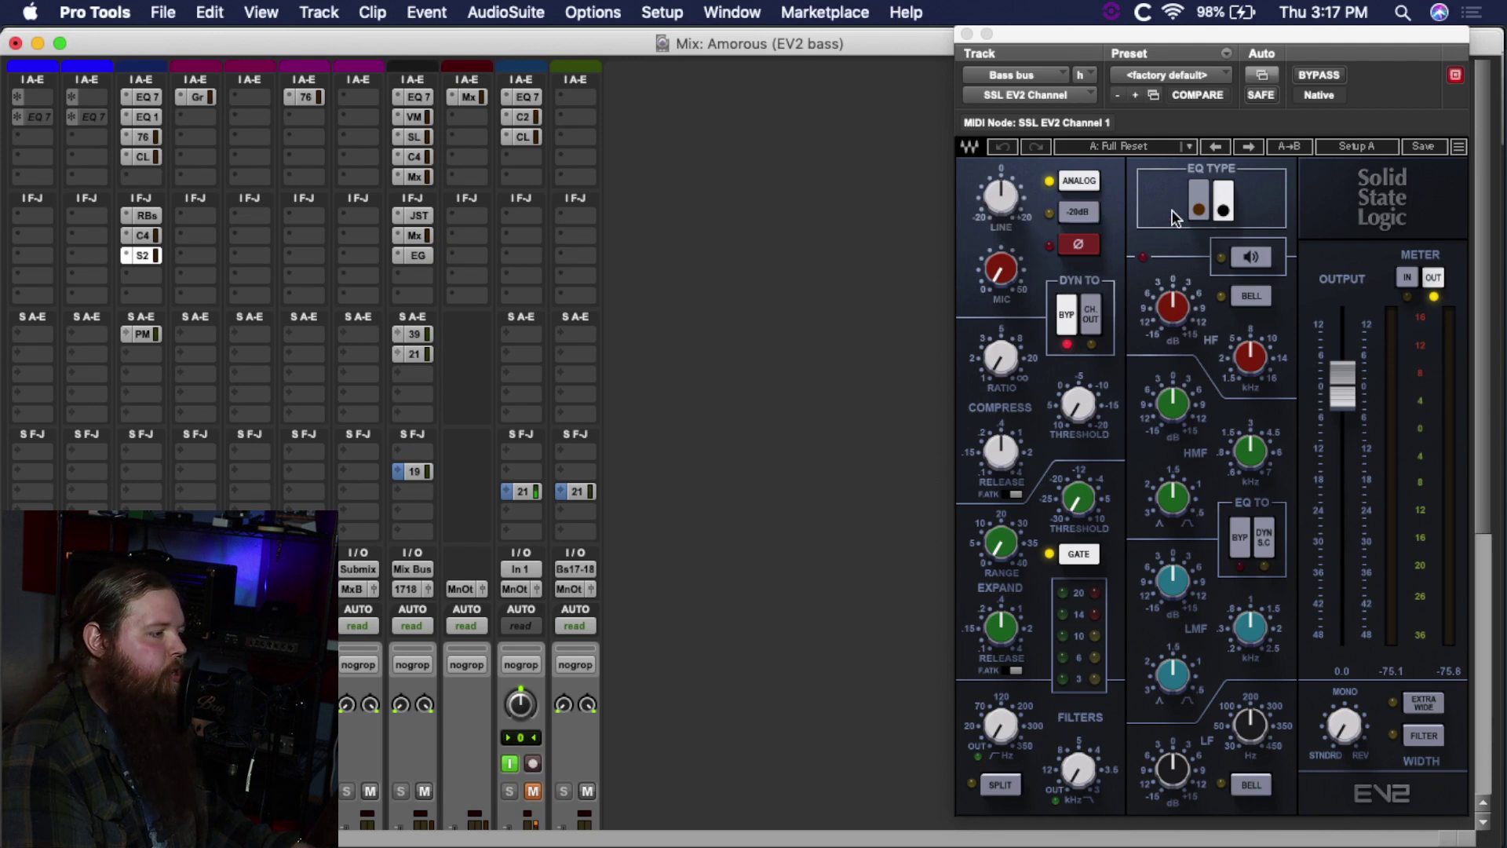
pyautogui.press('space')
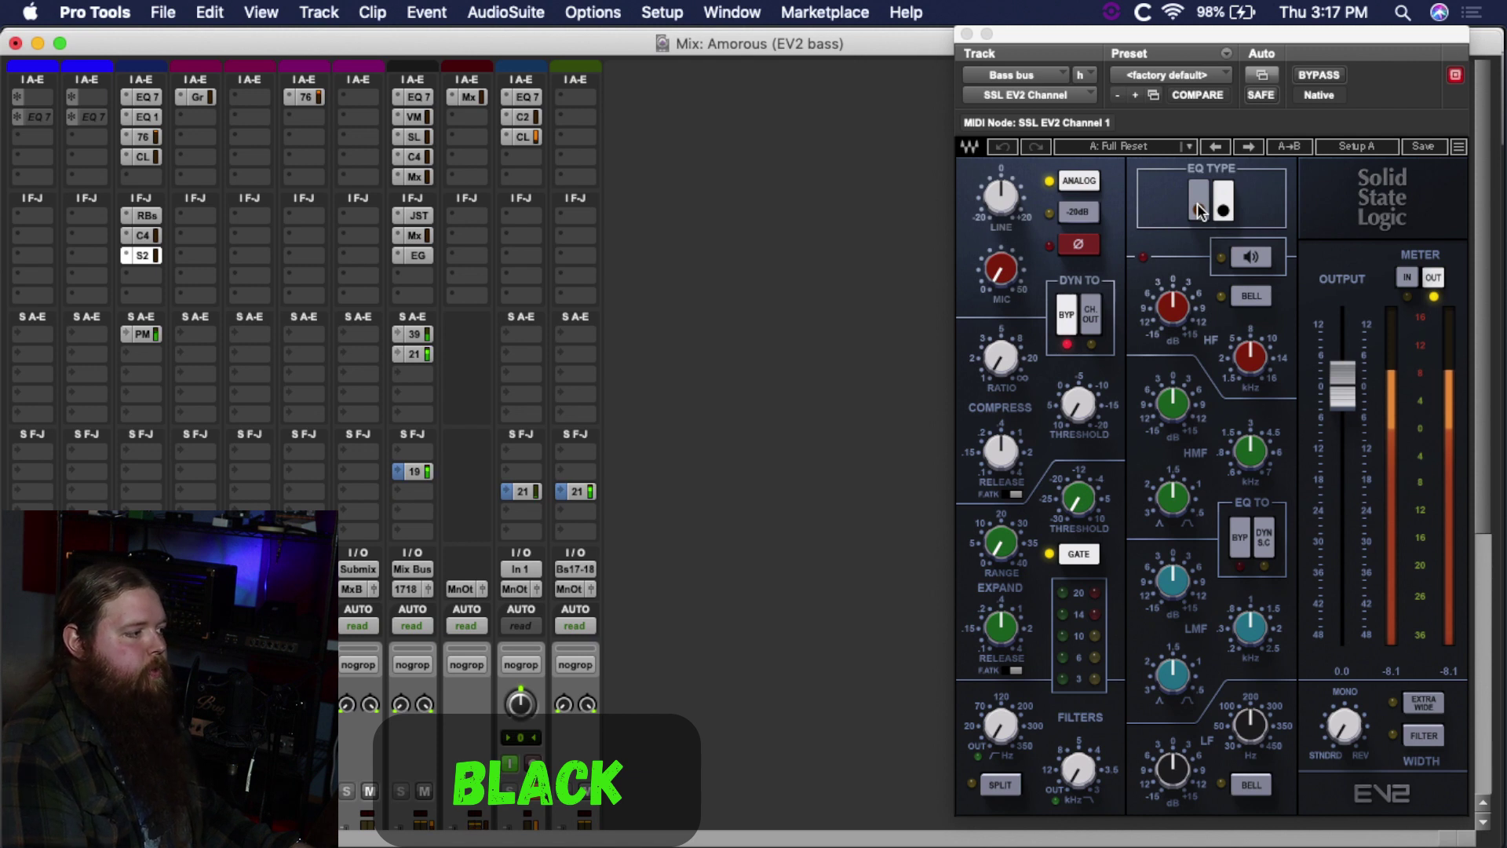
pyautogui.click(1198, 210)
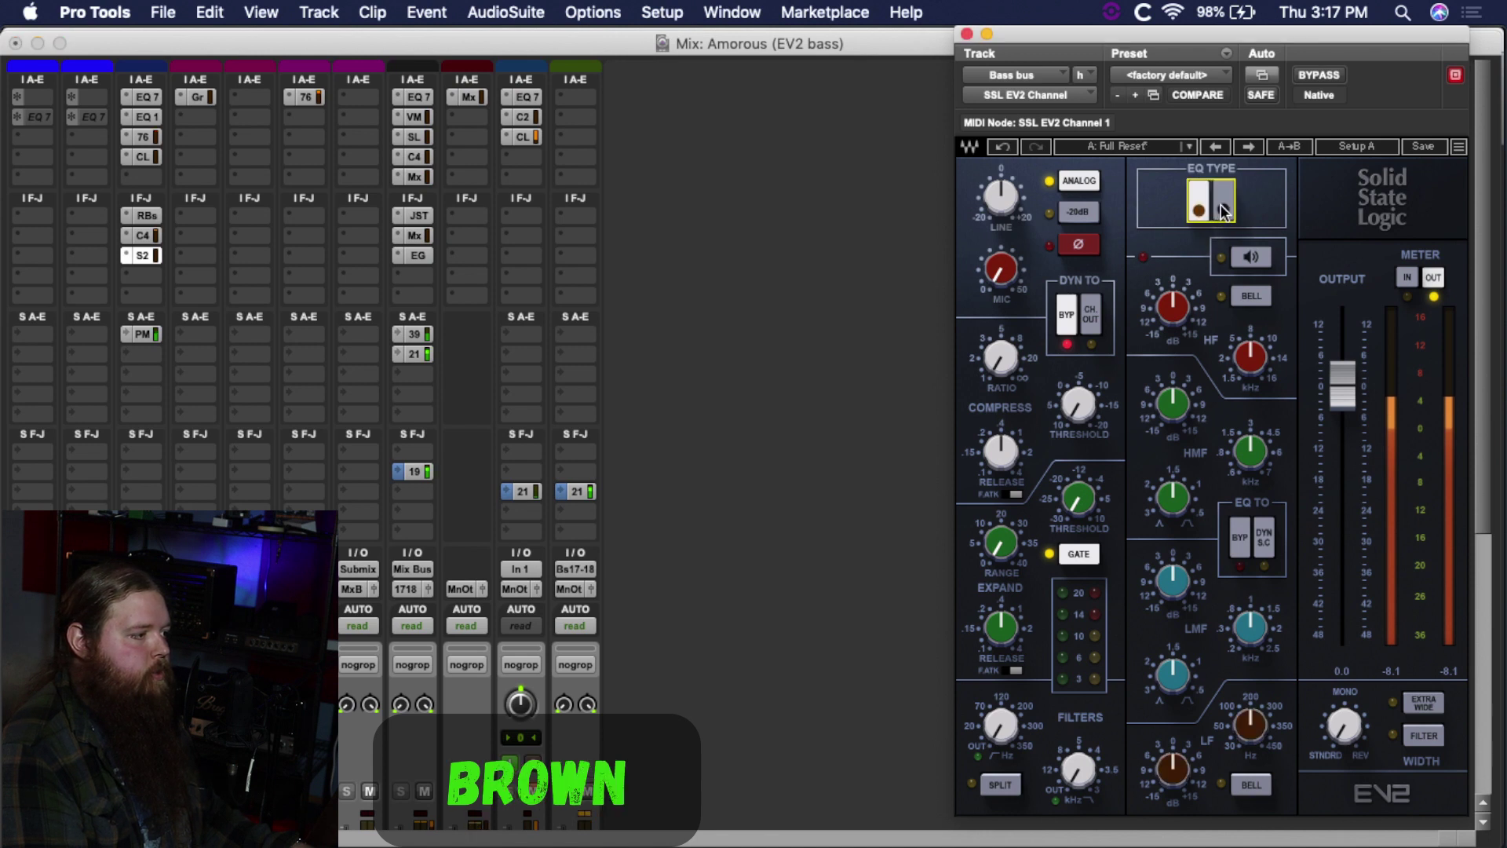
pyautogui.click(1222, 210)
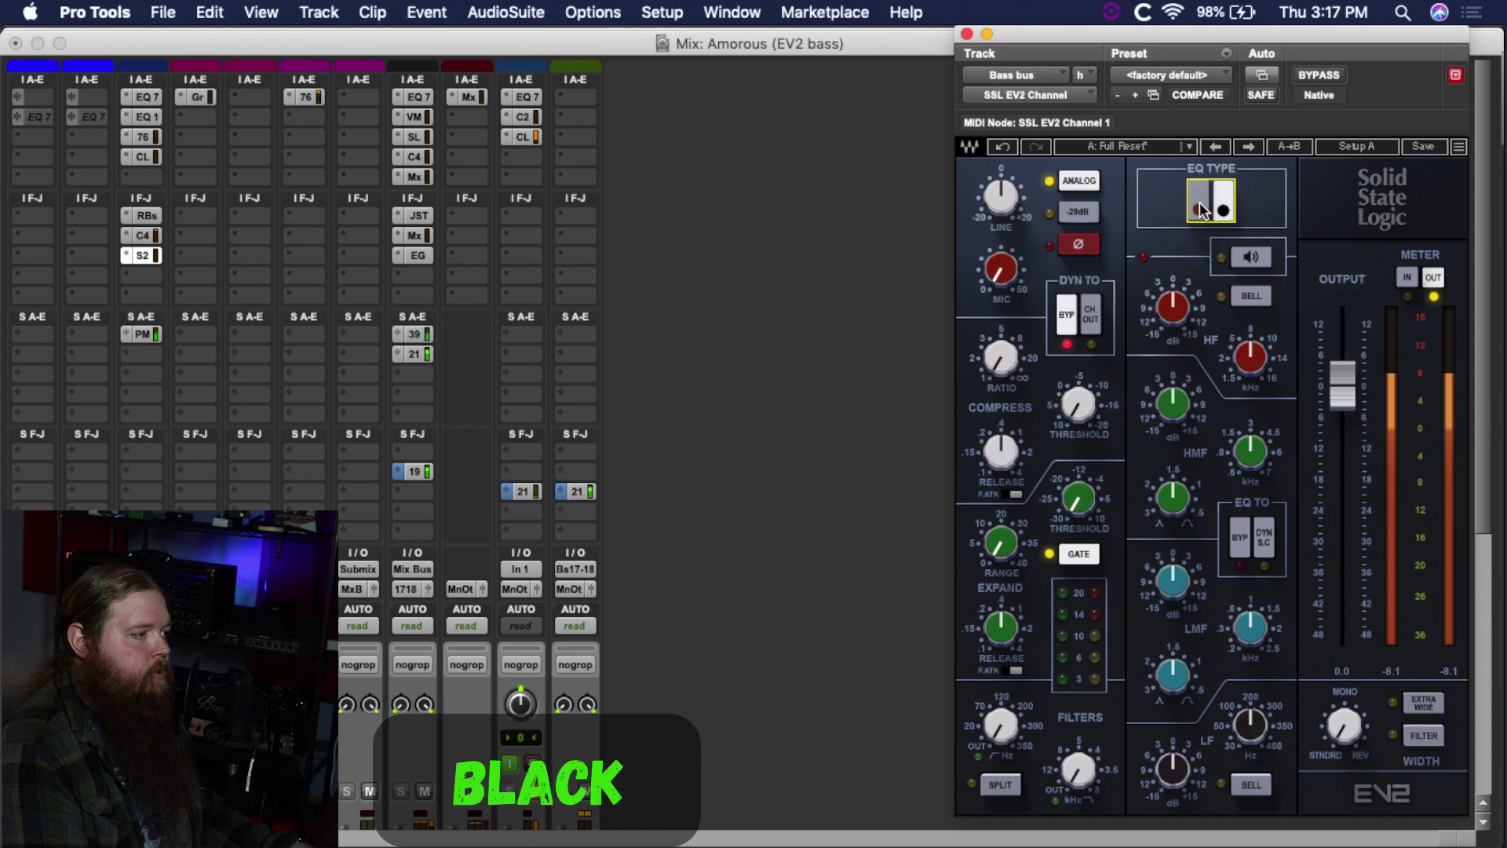
pyautogui.click(1200, 209)
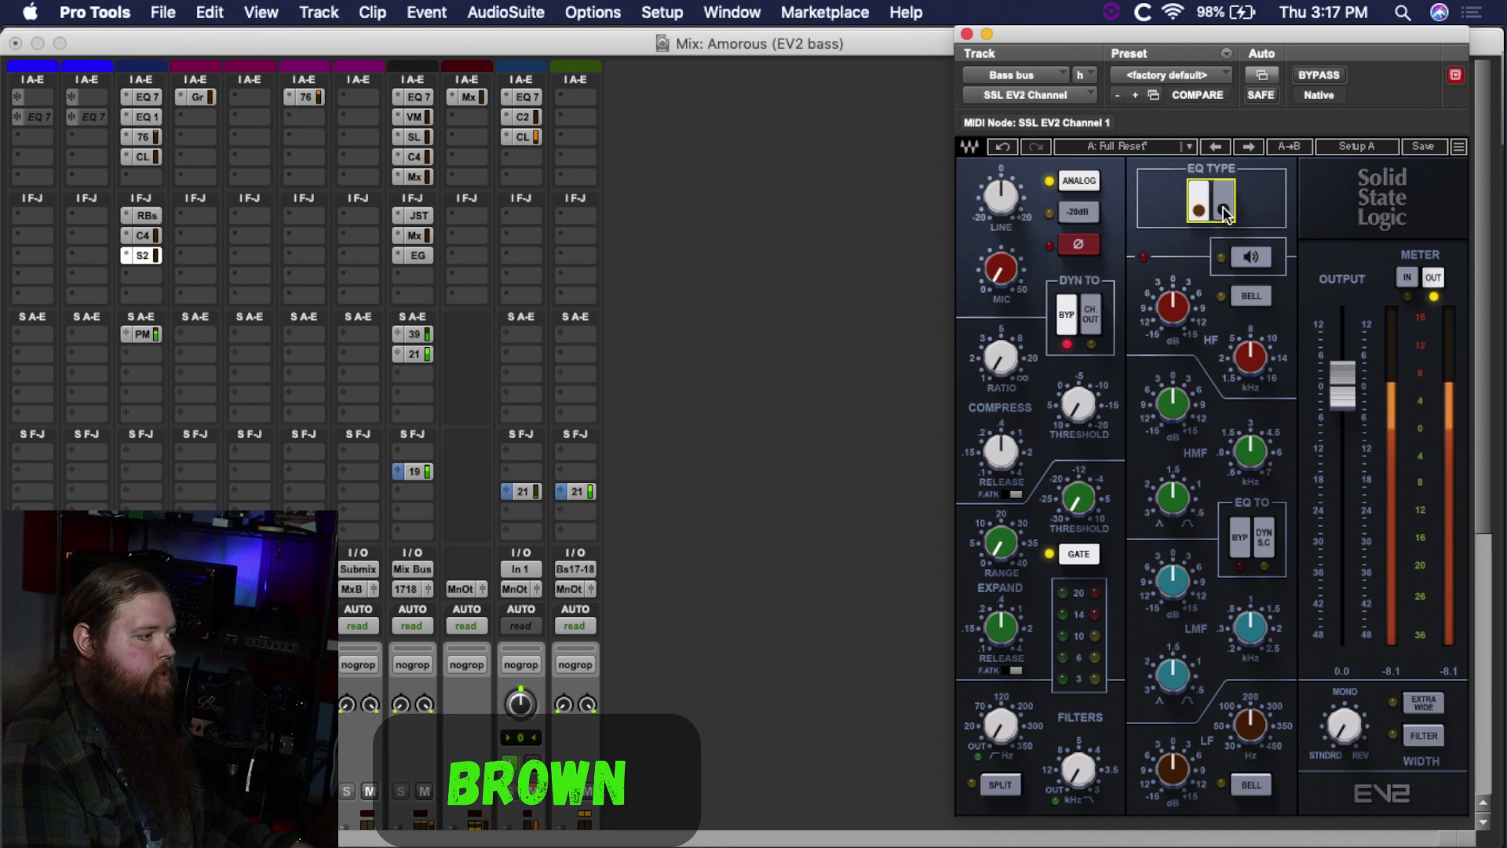
pyautogui.click(1223, 209)
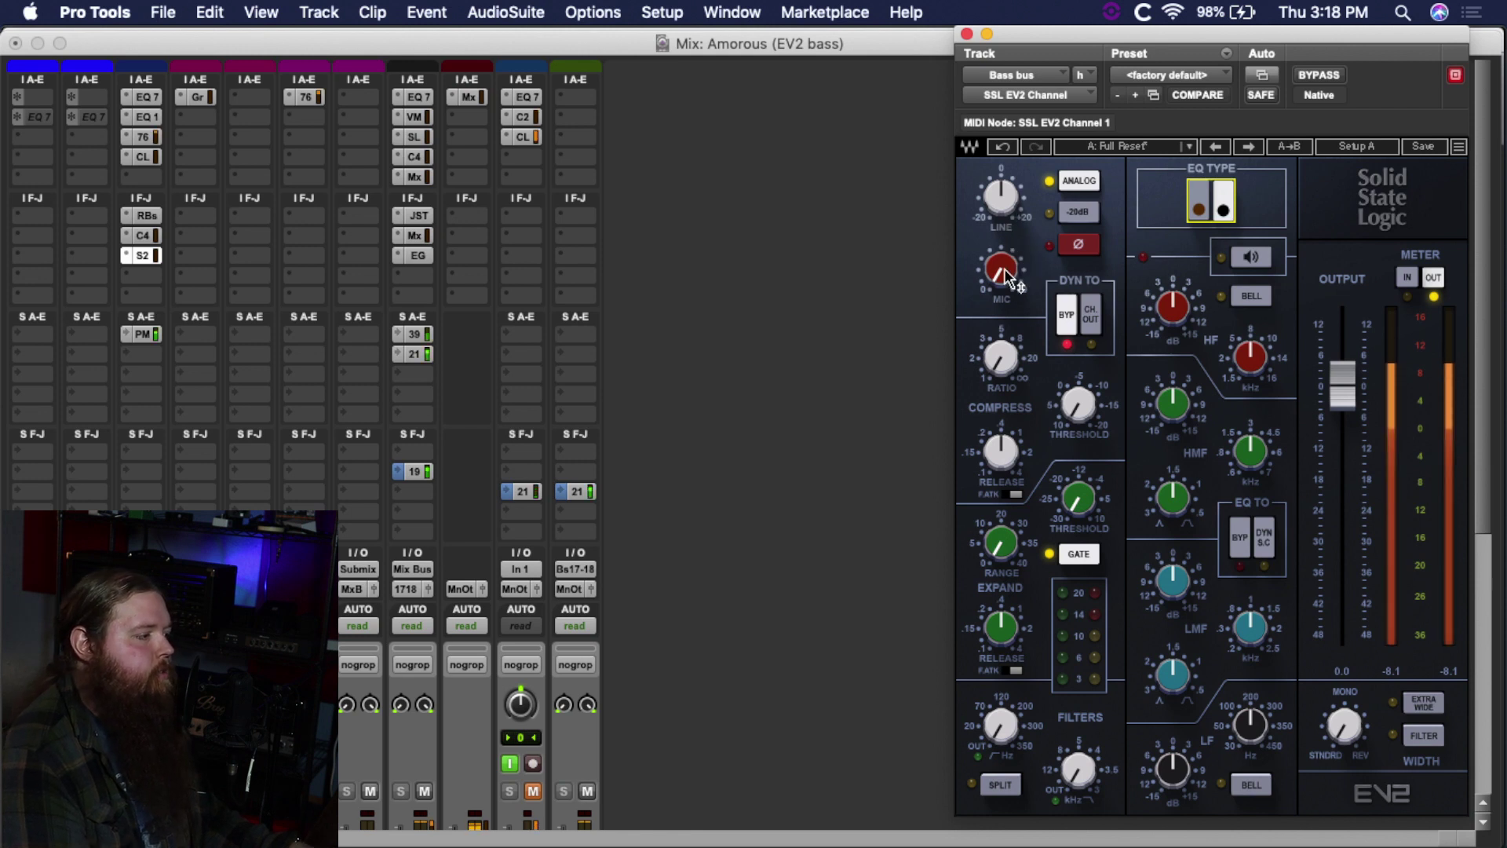
# Step: Try raising the mic gain of the Bass bus EV2 to 6.3 and reset it to zero
pyautogui.moveTo(1007, 275)
pyautogui.mouseDown()
pyautogui.moveTo(1007, 302)
pyautogui.moveTo(1009, 276)
pyautogui.mouseUp()
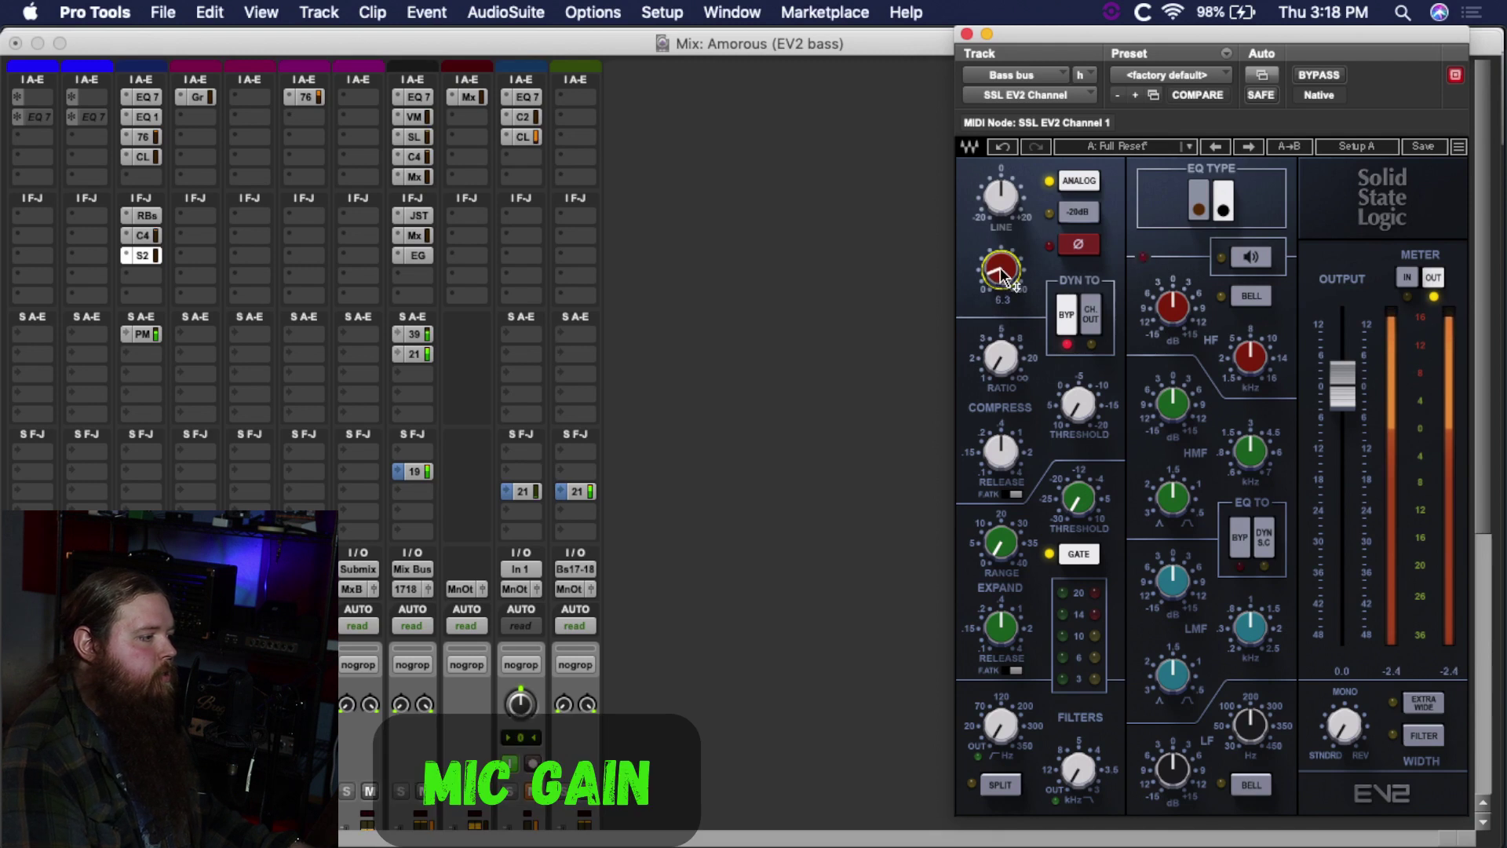
pyautogui.keyDown('alt'); pyautogui.click(1000, 270); pyautogui.keyUp('alt')
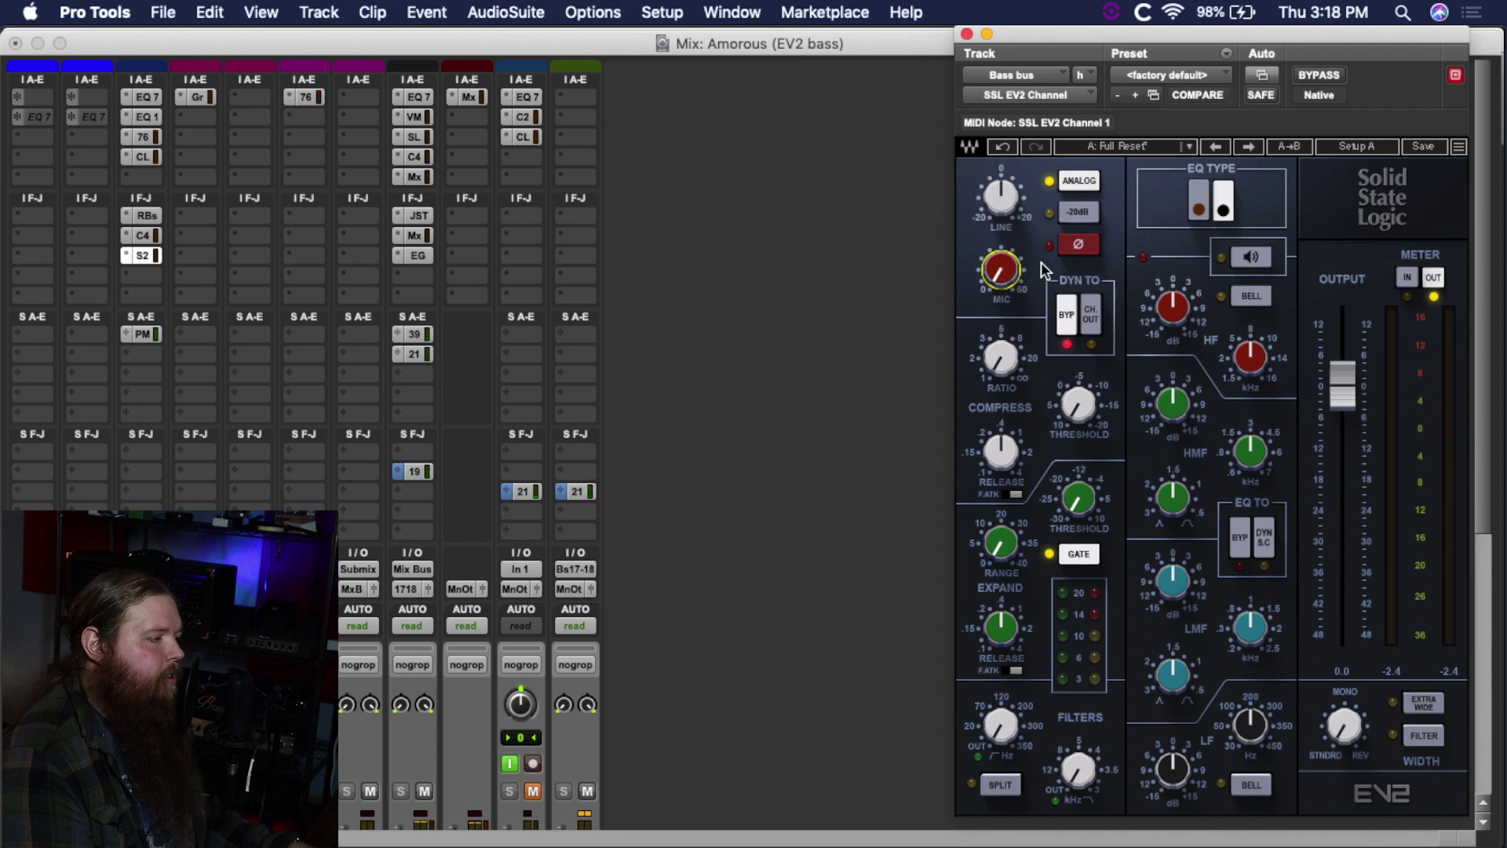
pyautogui.moveTo(996, 265)
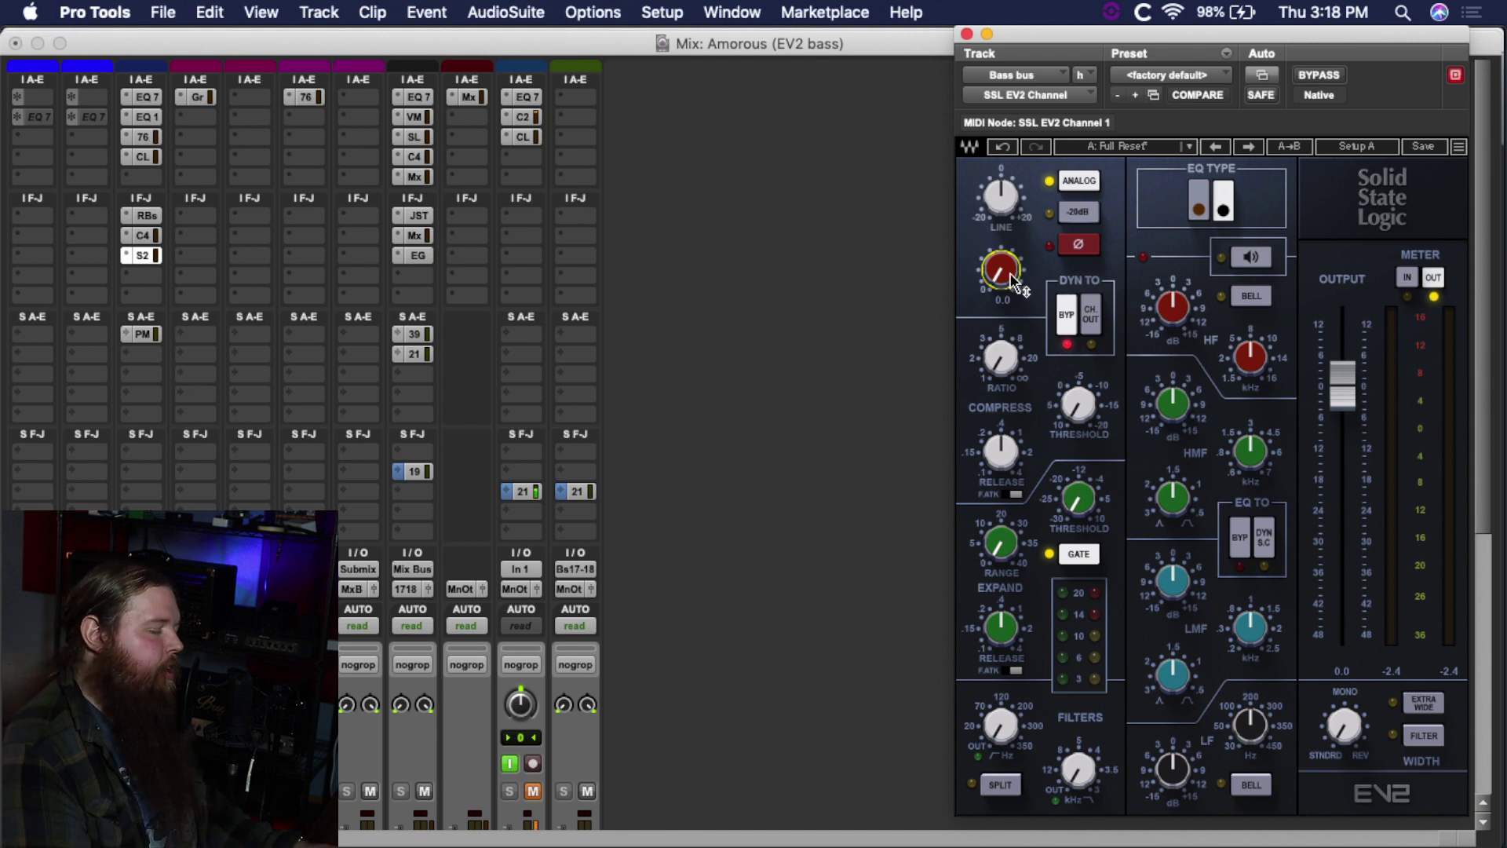
# Step: Raise the line gain of the Bass bus EV2 and compare it with the plugin bypassed, leaving the plugin active
pyautogui.click(1001, 200)
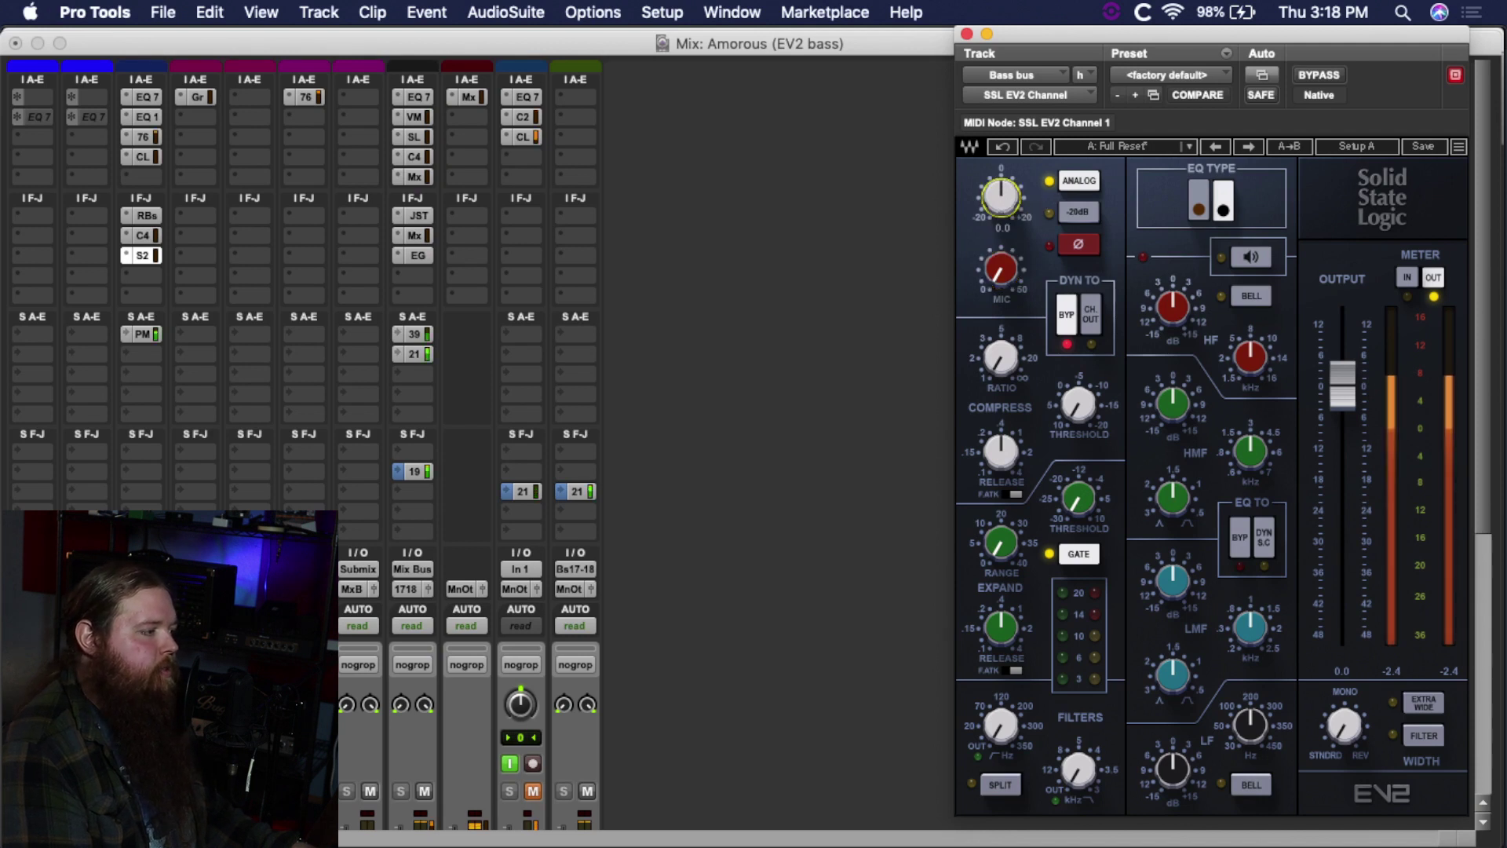
pyautogui.moveTo(1001, 200); pyautogui.dragTo(1003, 212)
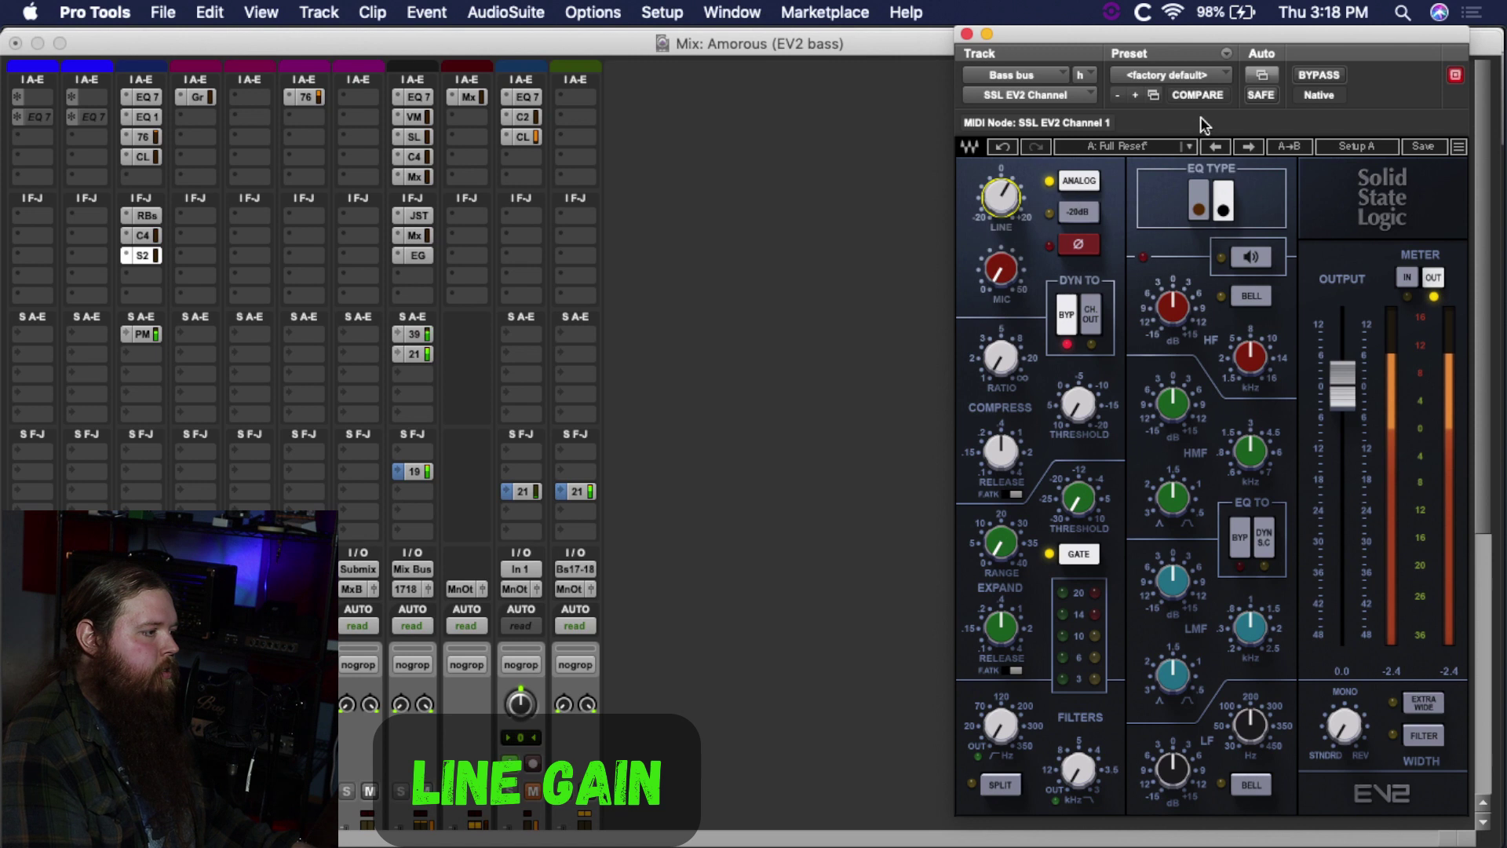
pyautogui.click(1330, 73)
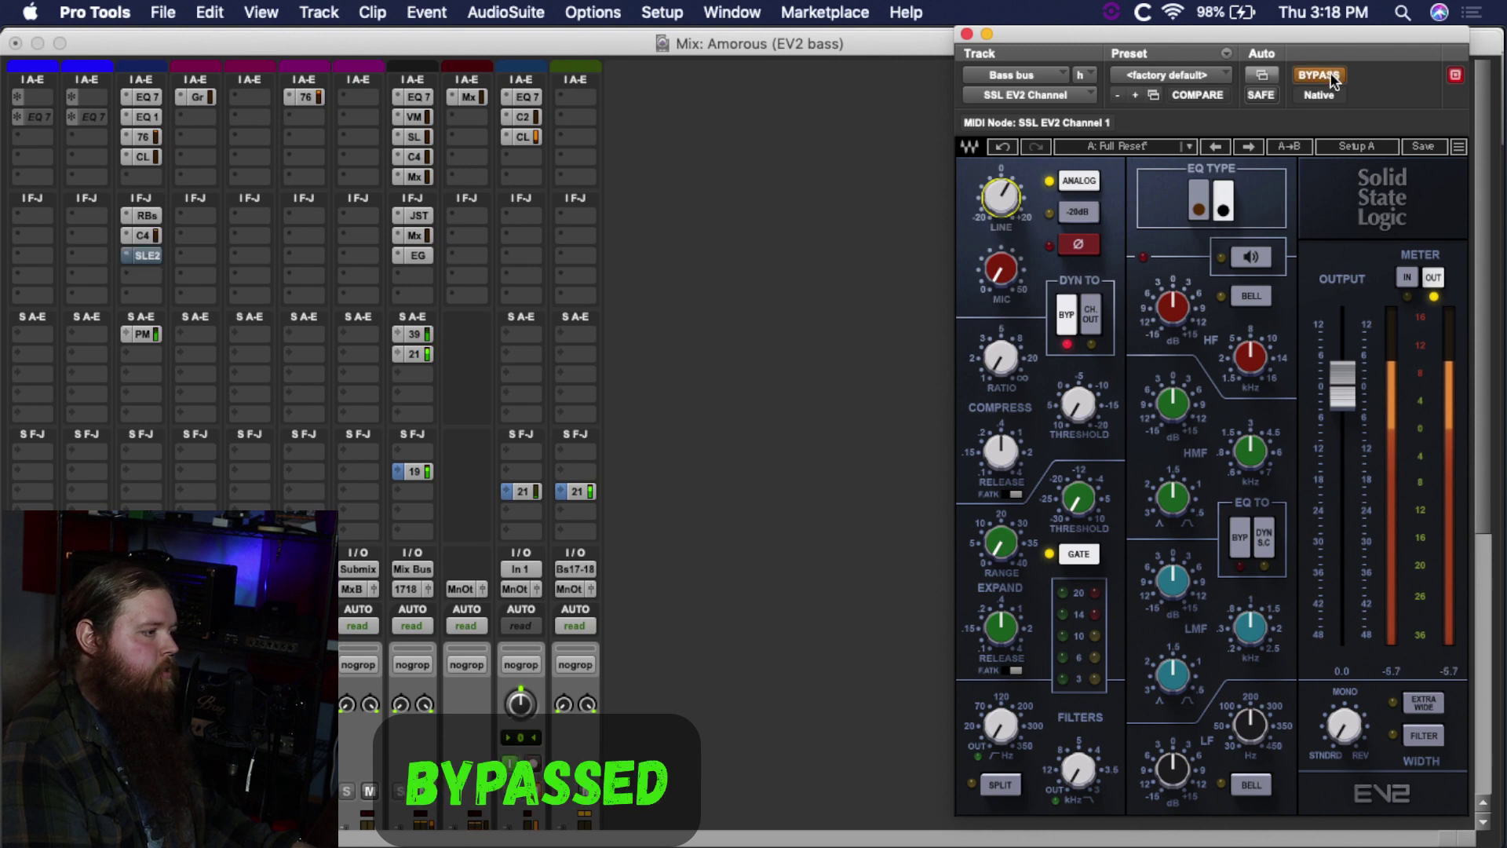
pyautogui.click(1329, 73)
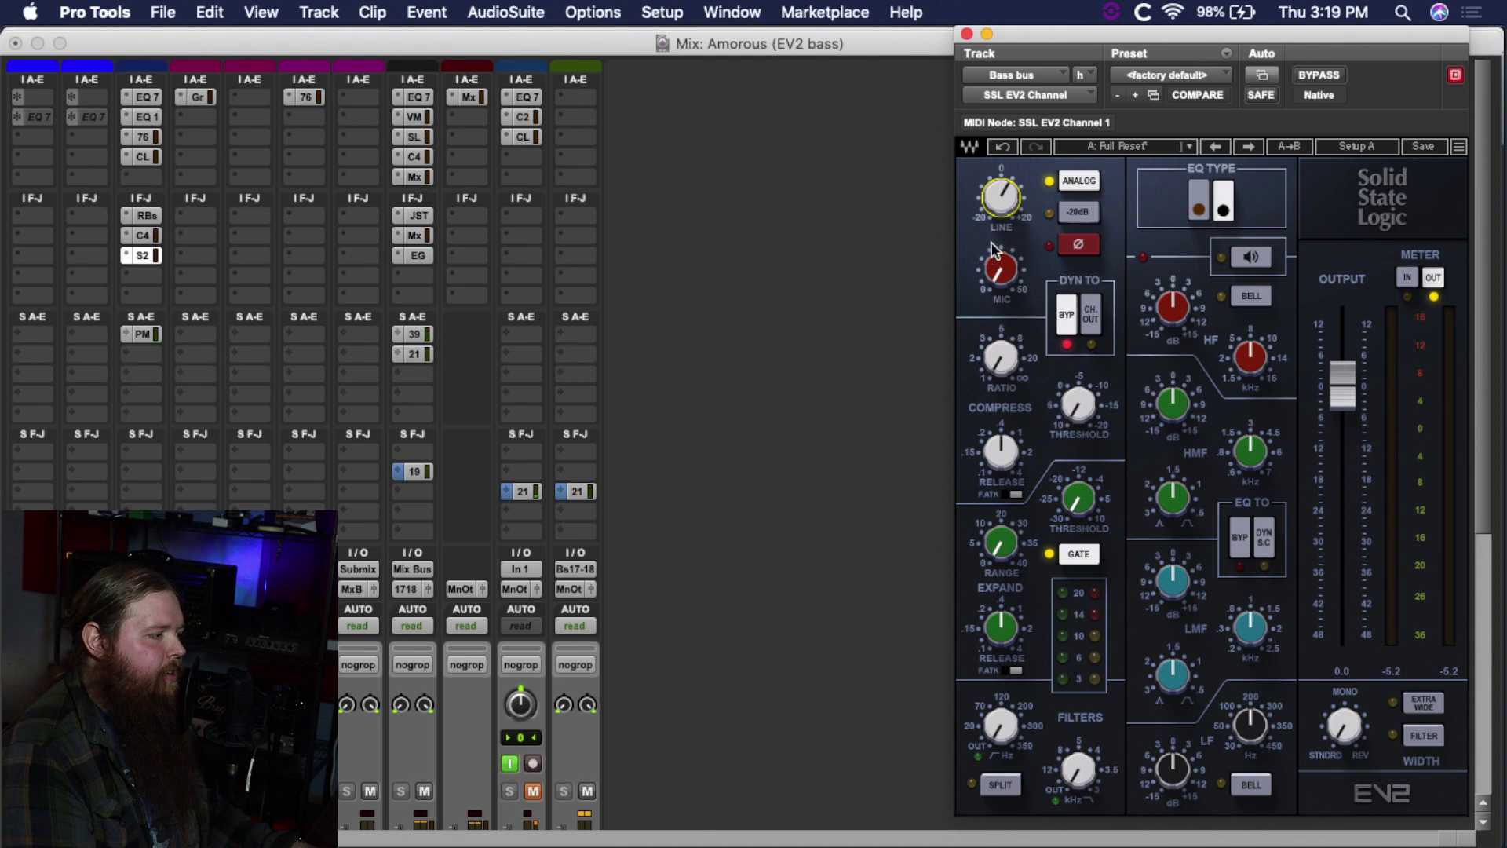
pyautogui.moveTo(1004, 206)
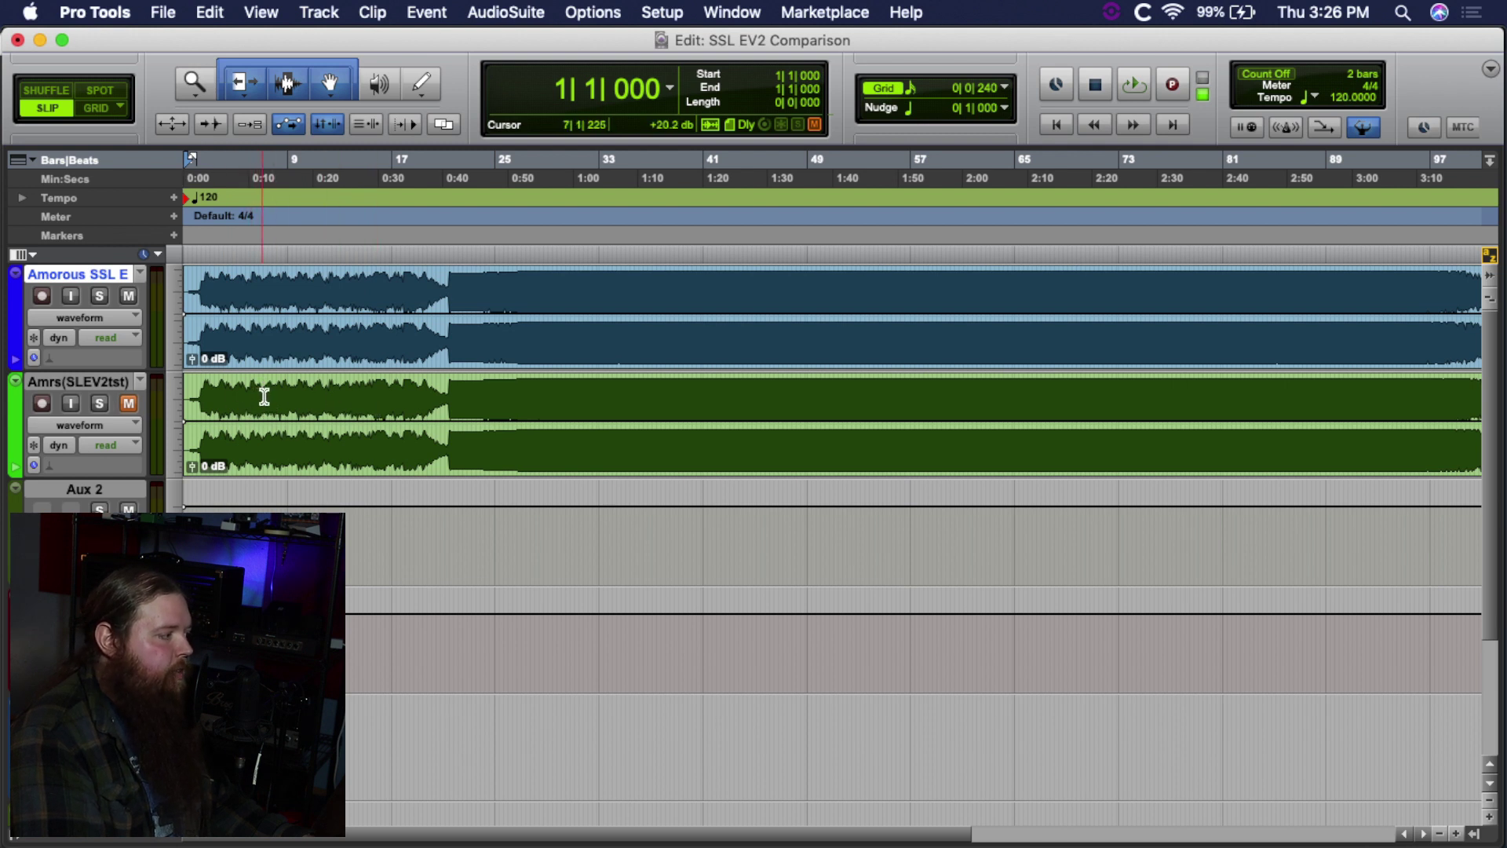
# Step: Play the SSL EV2 Comparison session from 2|1|748, alternately muting the E-Channel and EV2 mix tracks to compare them
pyautogui.press('super+bracketright')
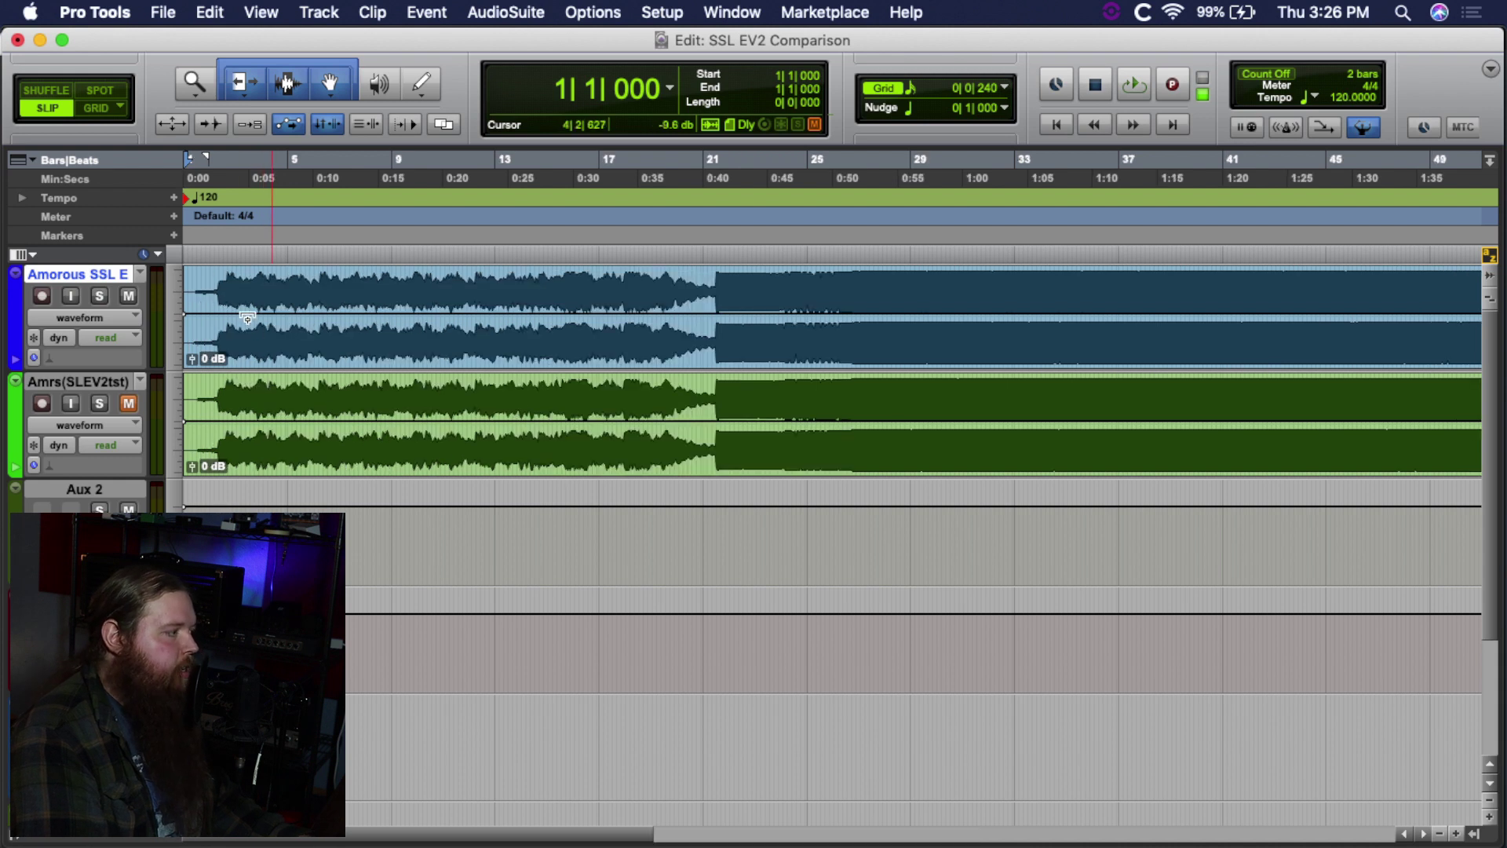
pyautogui.click(214, 282)
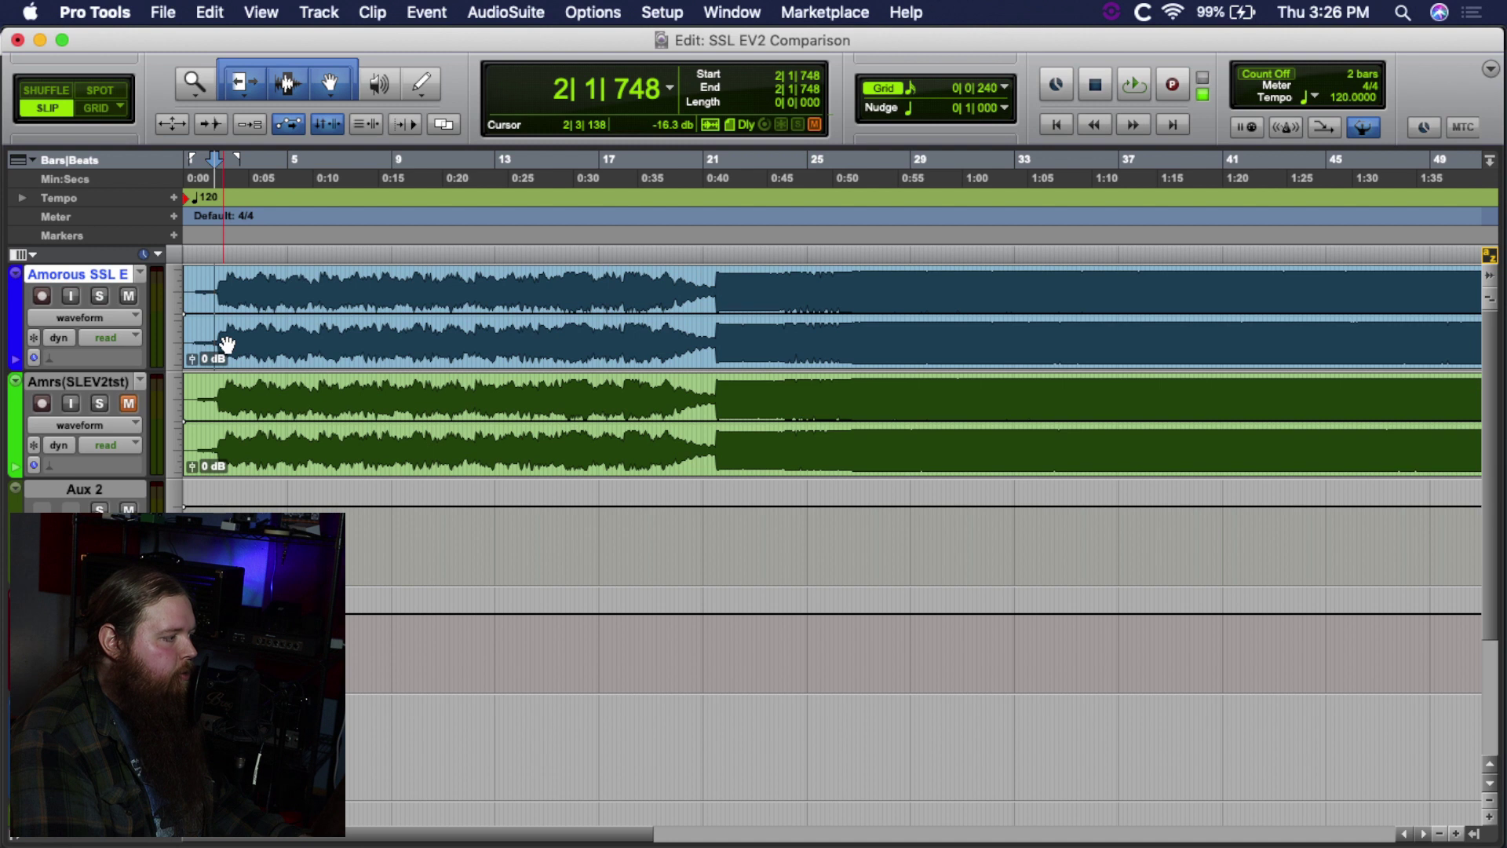
pyautogui.press('space')
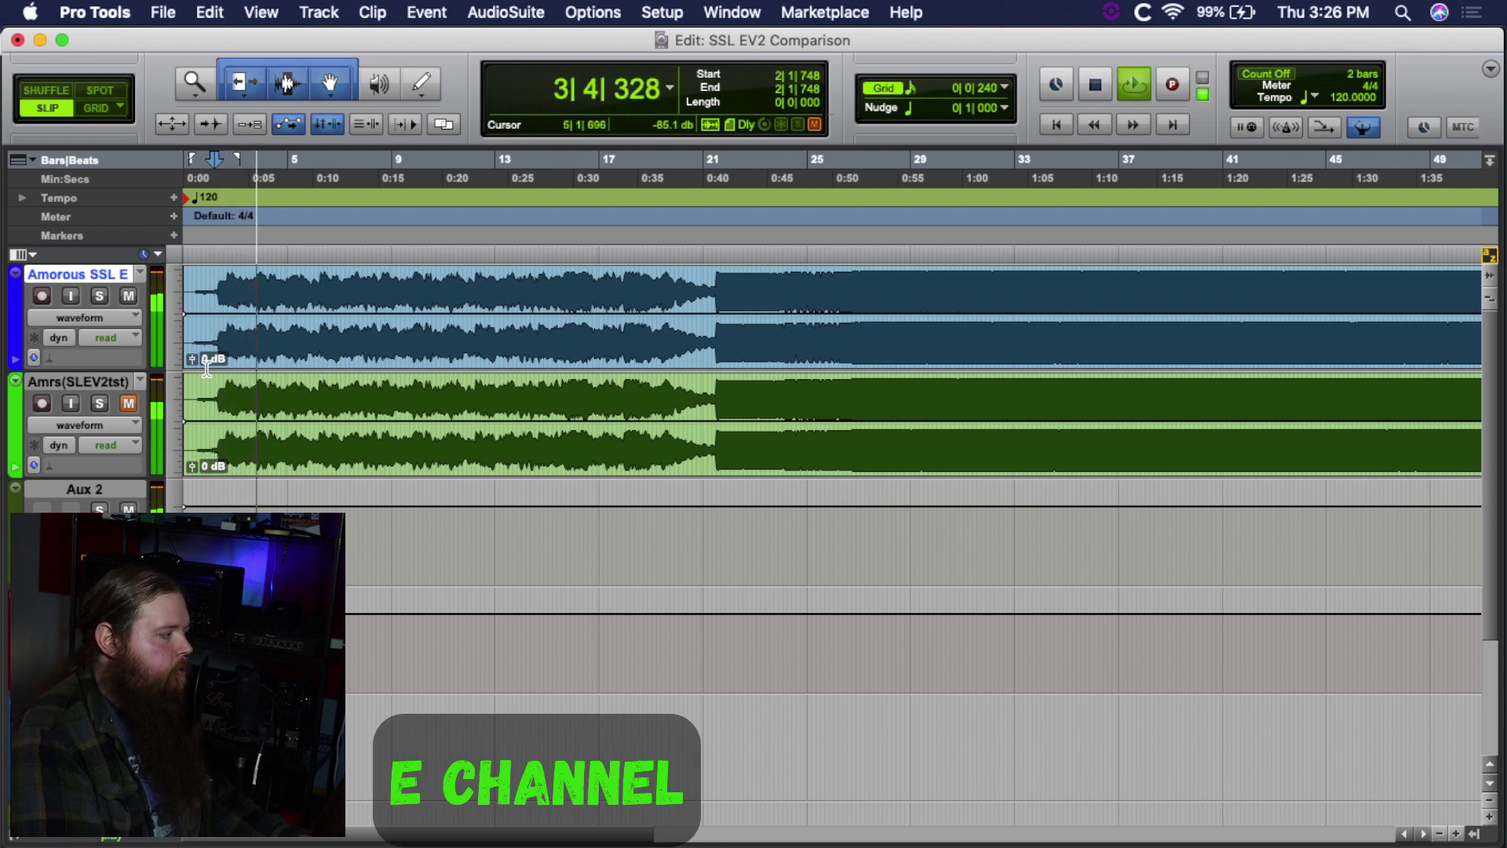
pyautogui.click(128, 296)
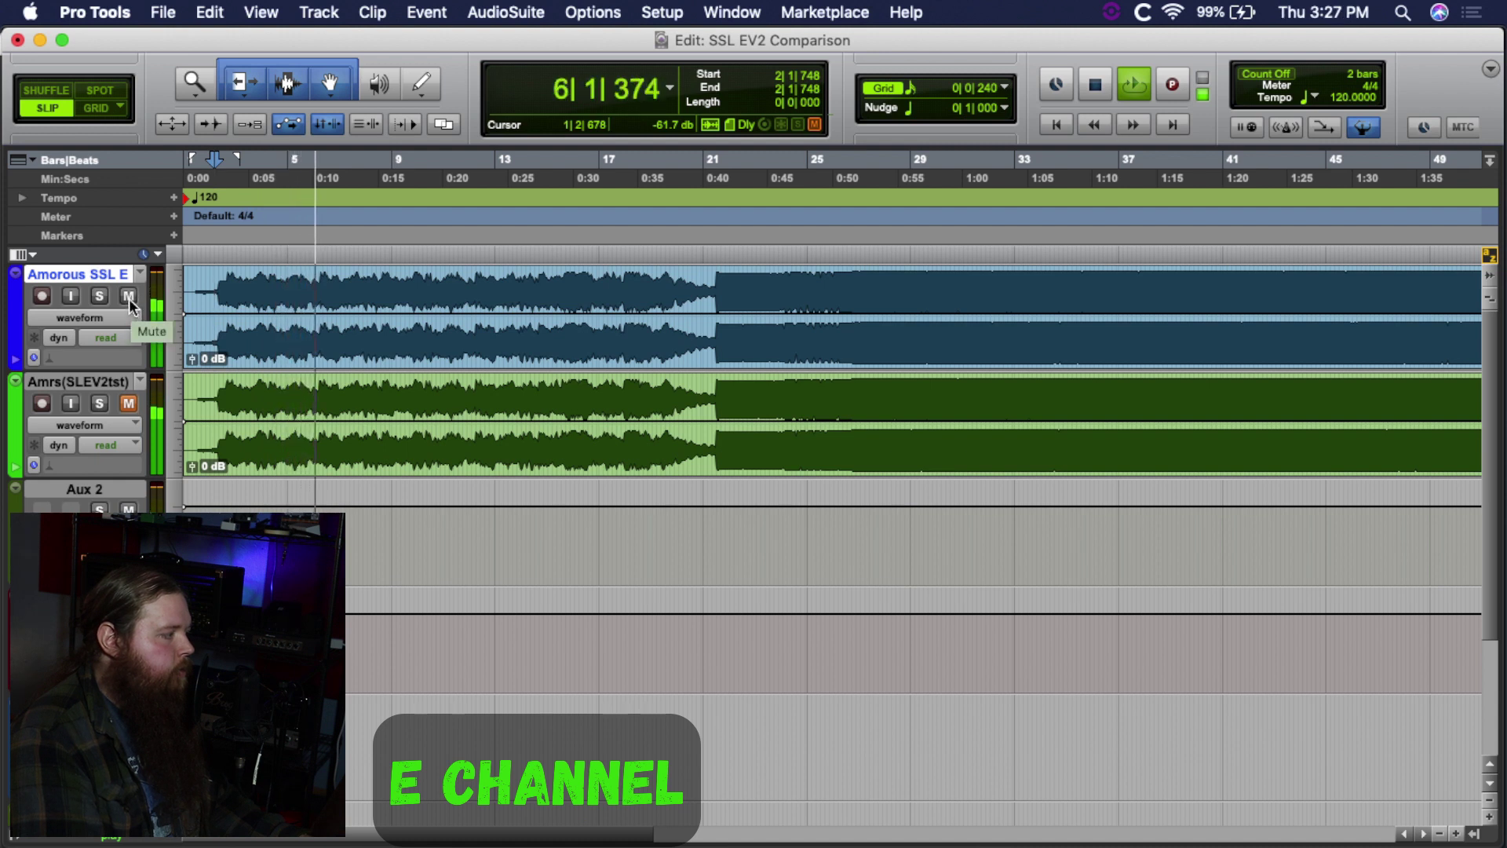
pyautogui.click(128, 401)
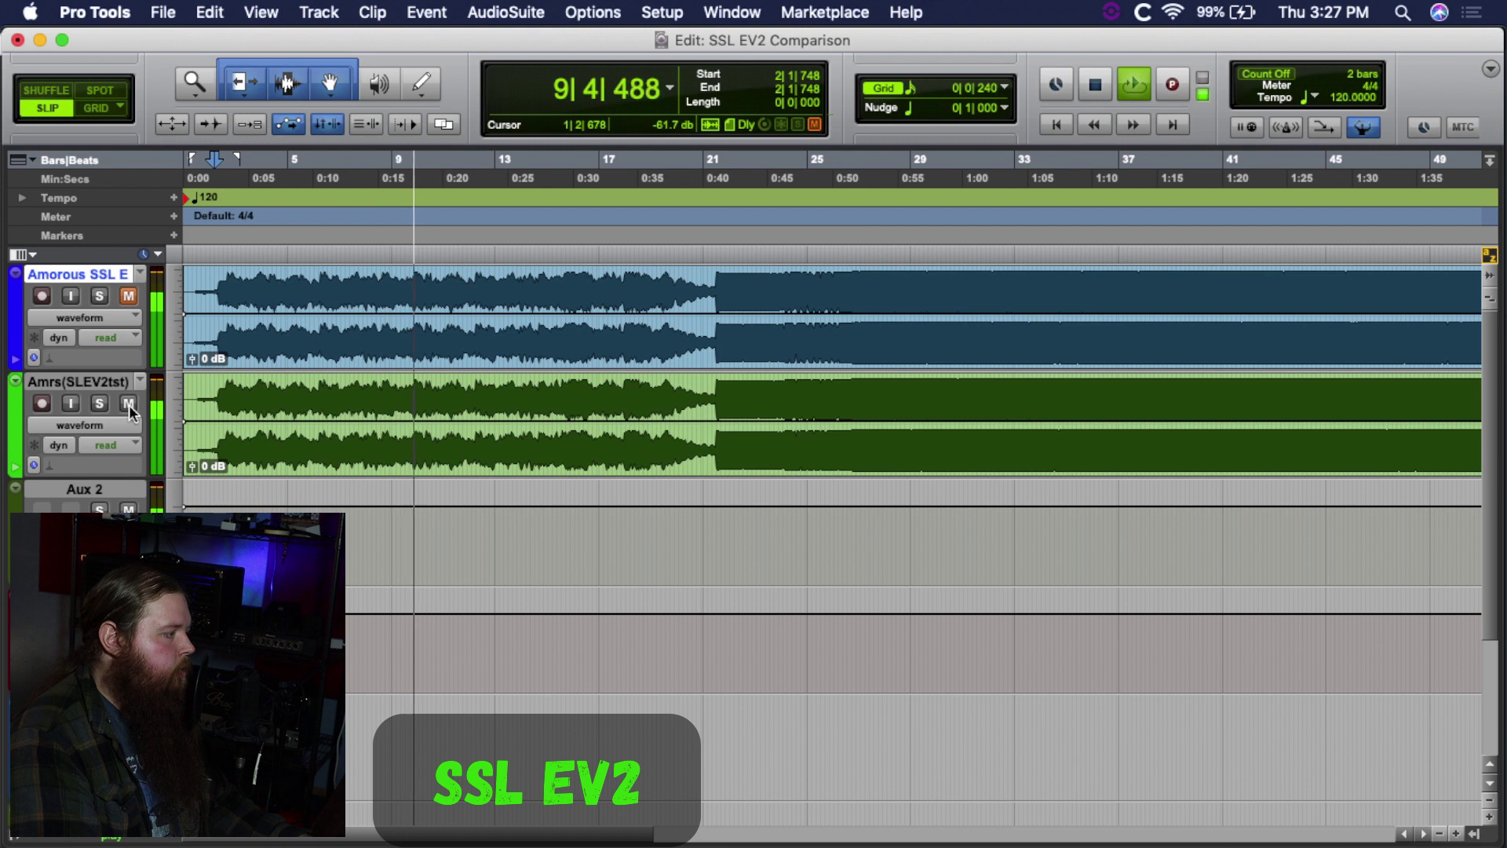
pyautogui.click(128, 405)
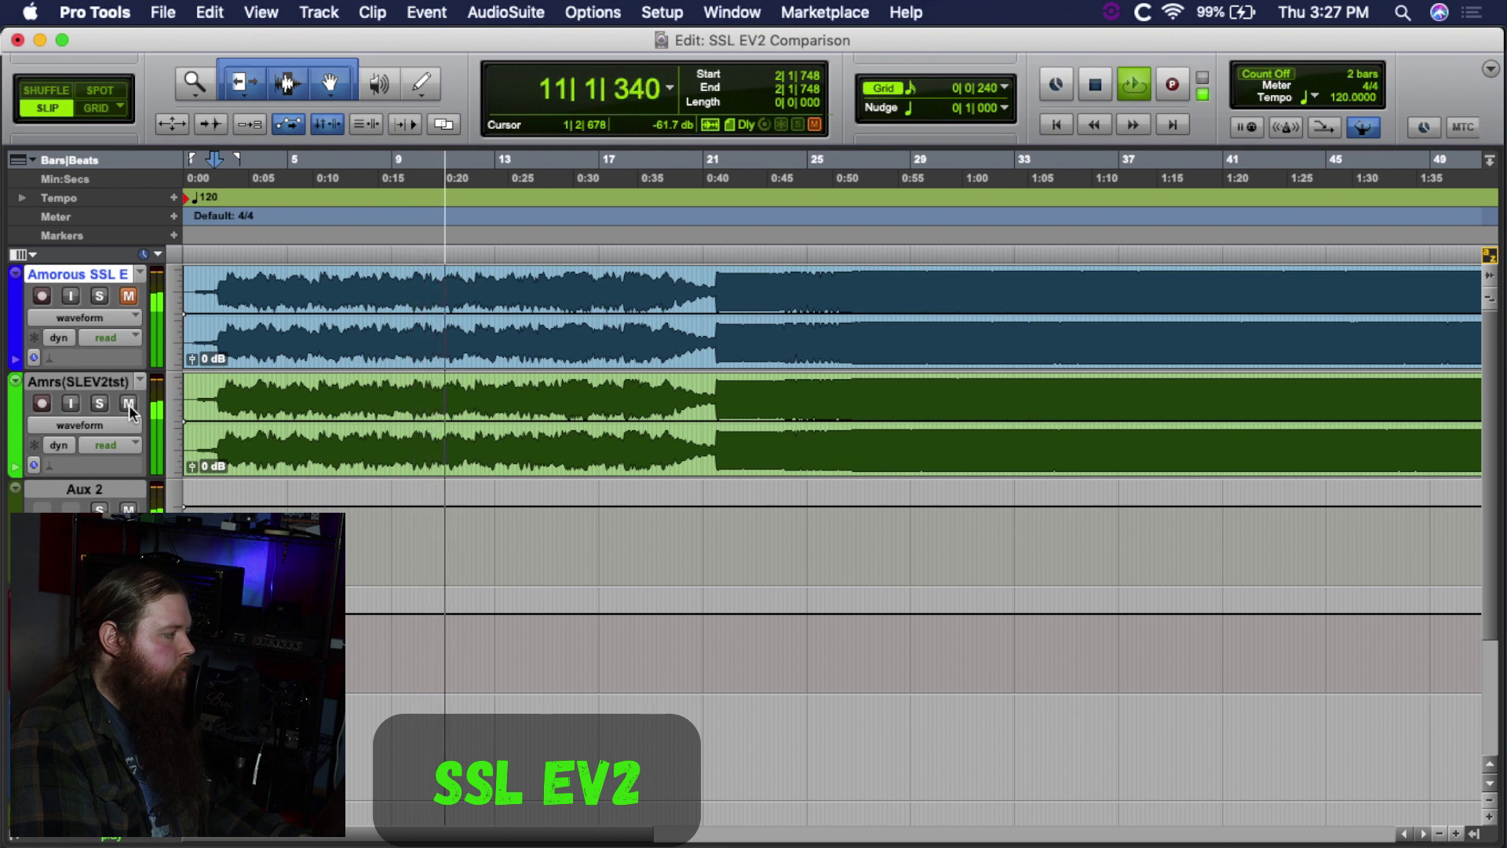
pyautogui.click(129, 296)
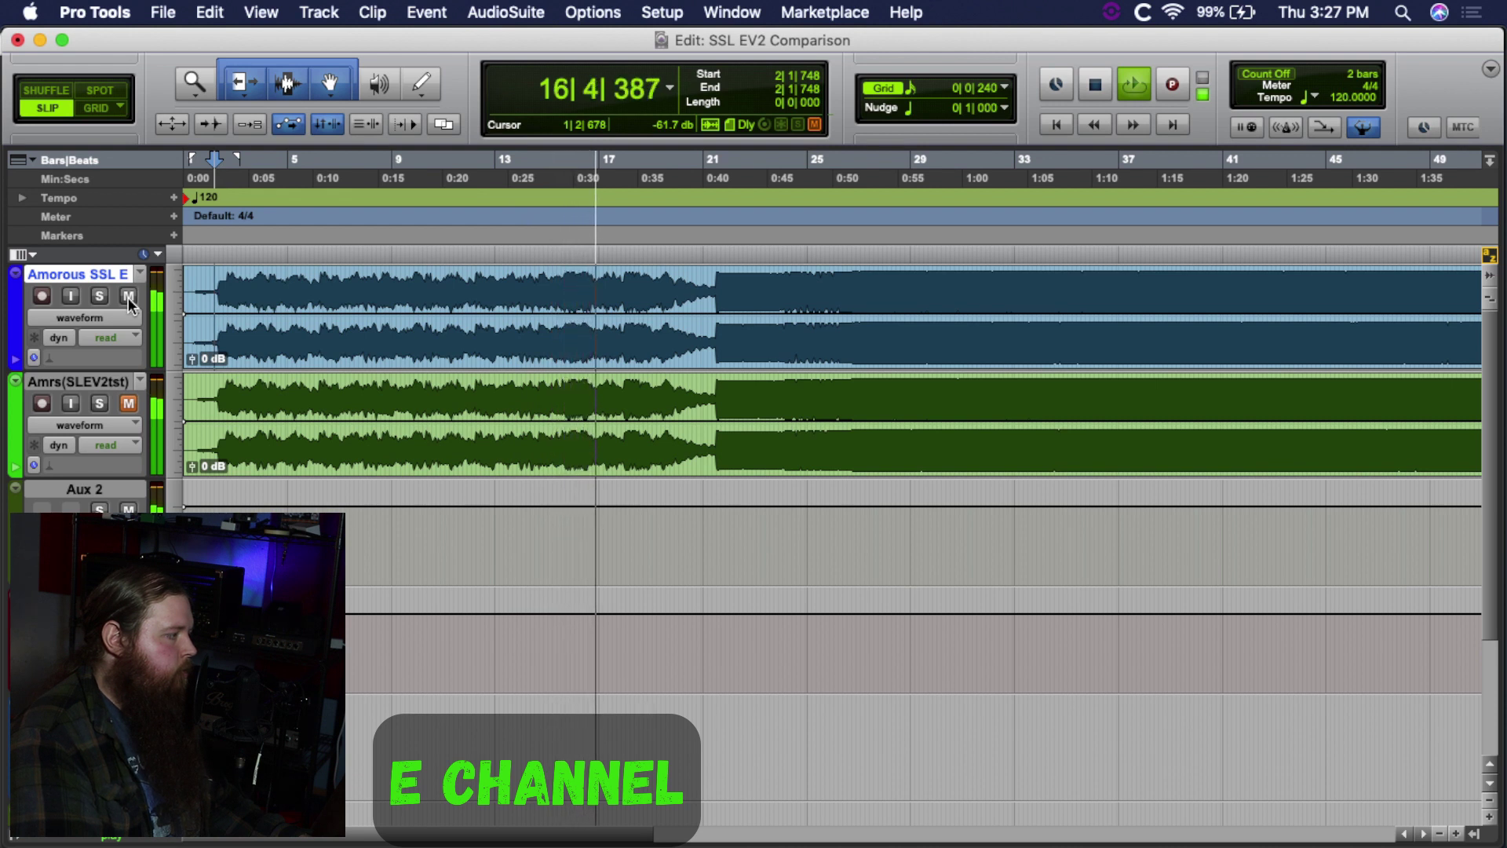
pyautogui.click(128, 296)
pyautogui.click(128, 403)
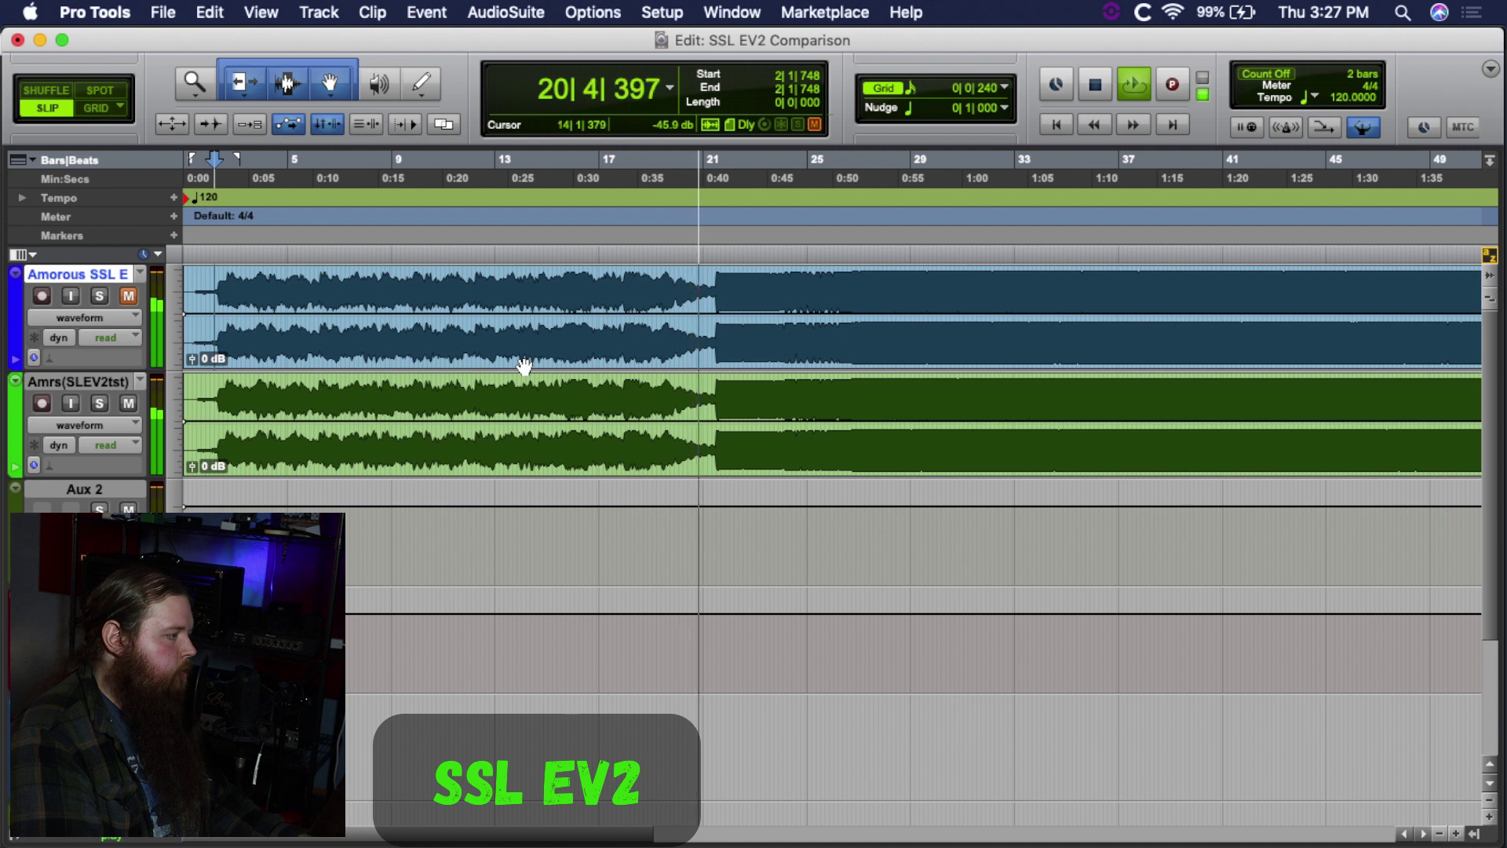
pyautogui.press('space')
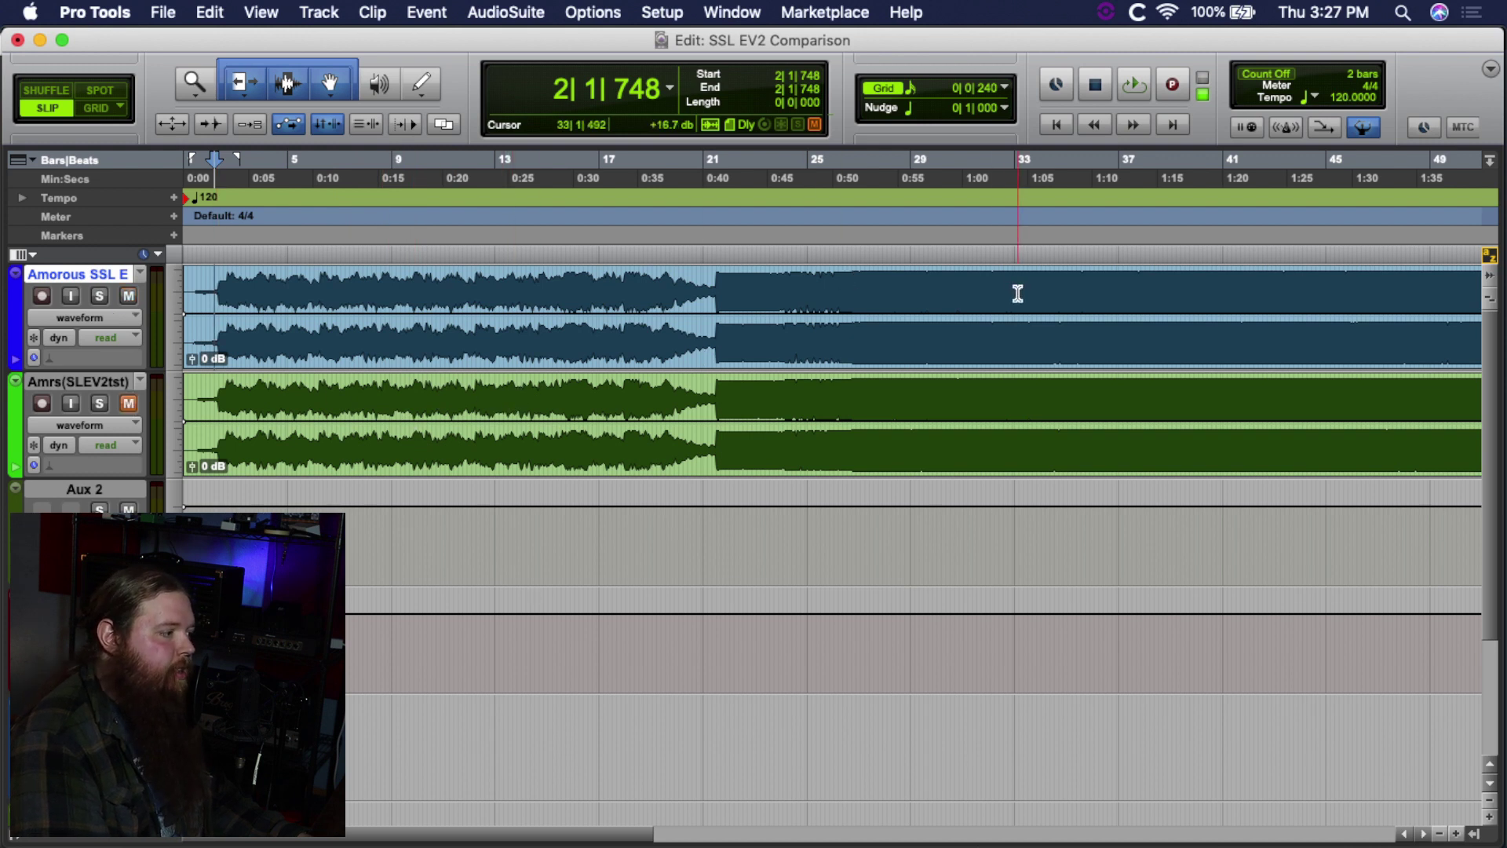
# Step: Play from 30|4|448 and compare the E-Channel and EV2 mixes by alternating their mutes, stopping with only the EV2 mix unmuted
pyautogui.hscroll(5, 818, 294)
pyautogui.click(696, 276)
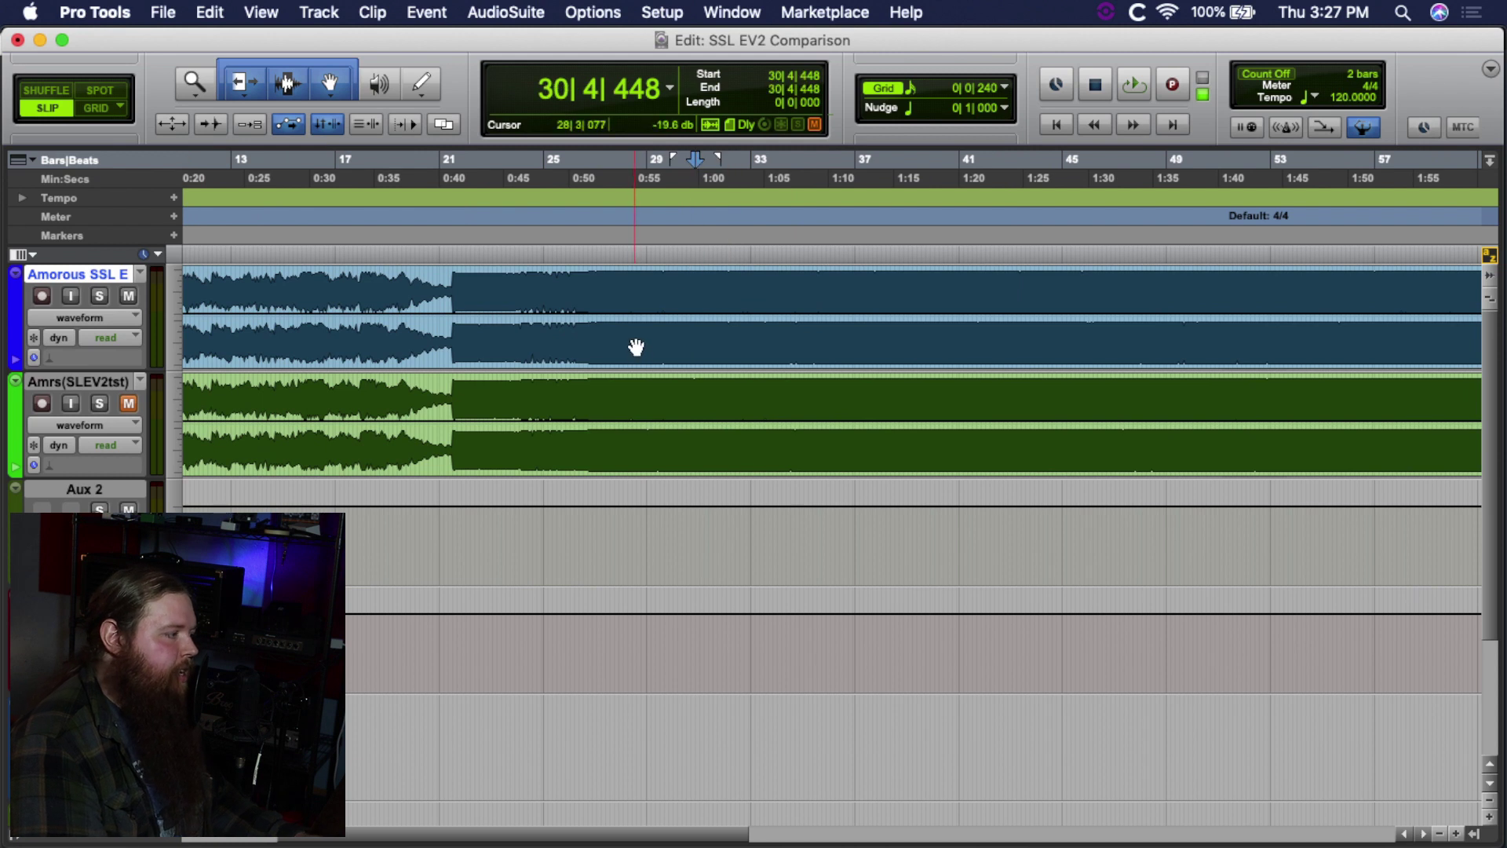
pyautogui.press('space')
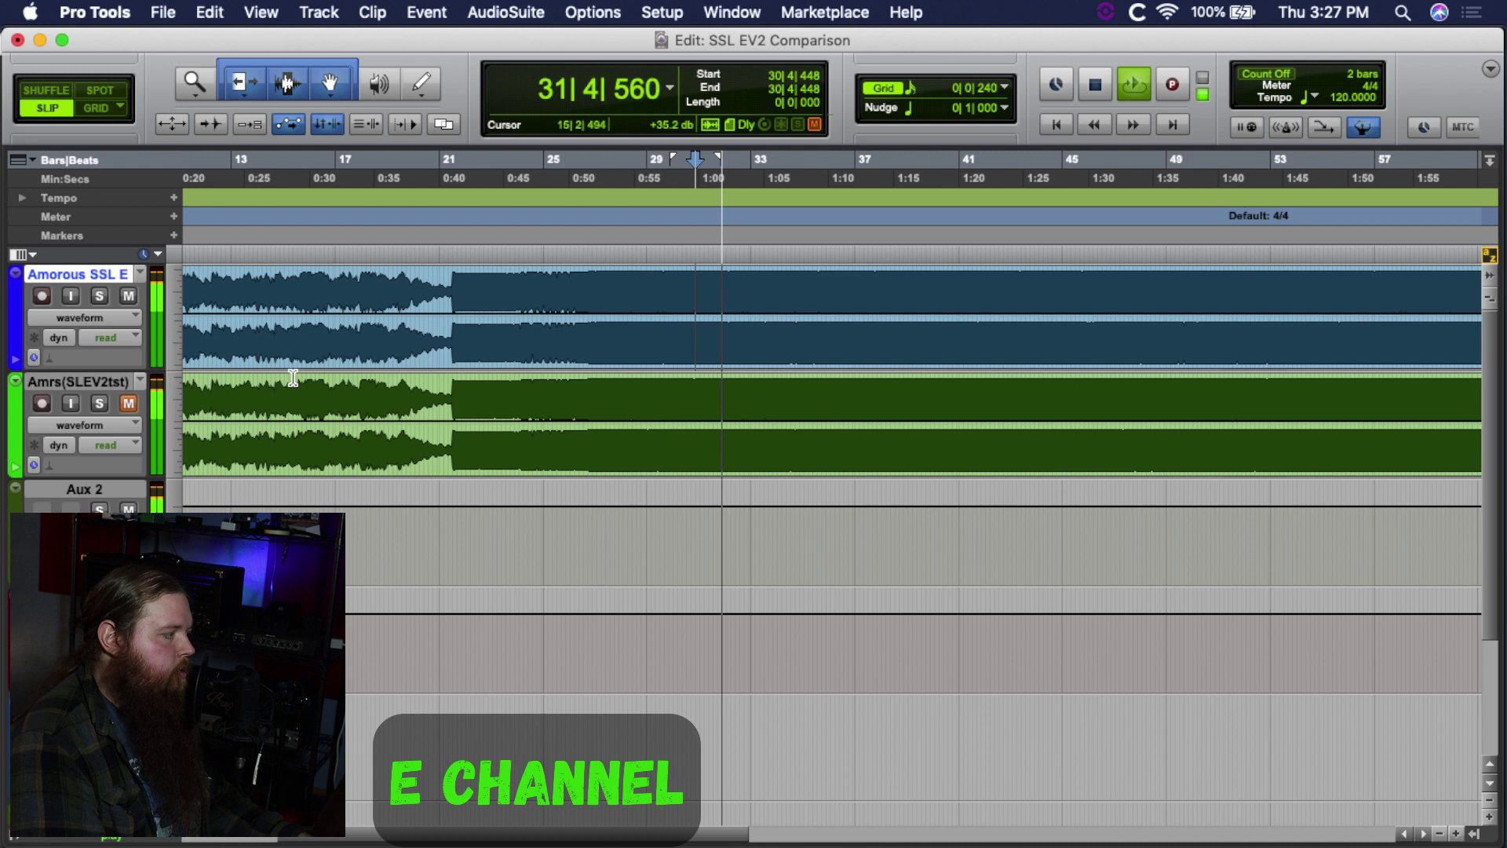
pyautogui.click(128, 297)
pyautogui.click(128, 403)
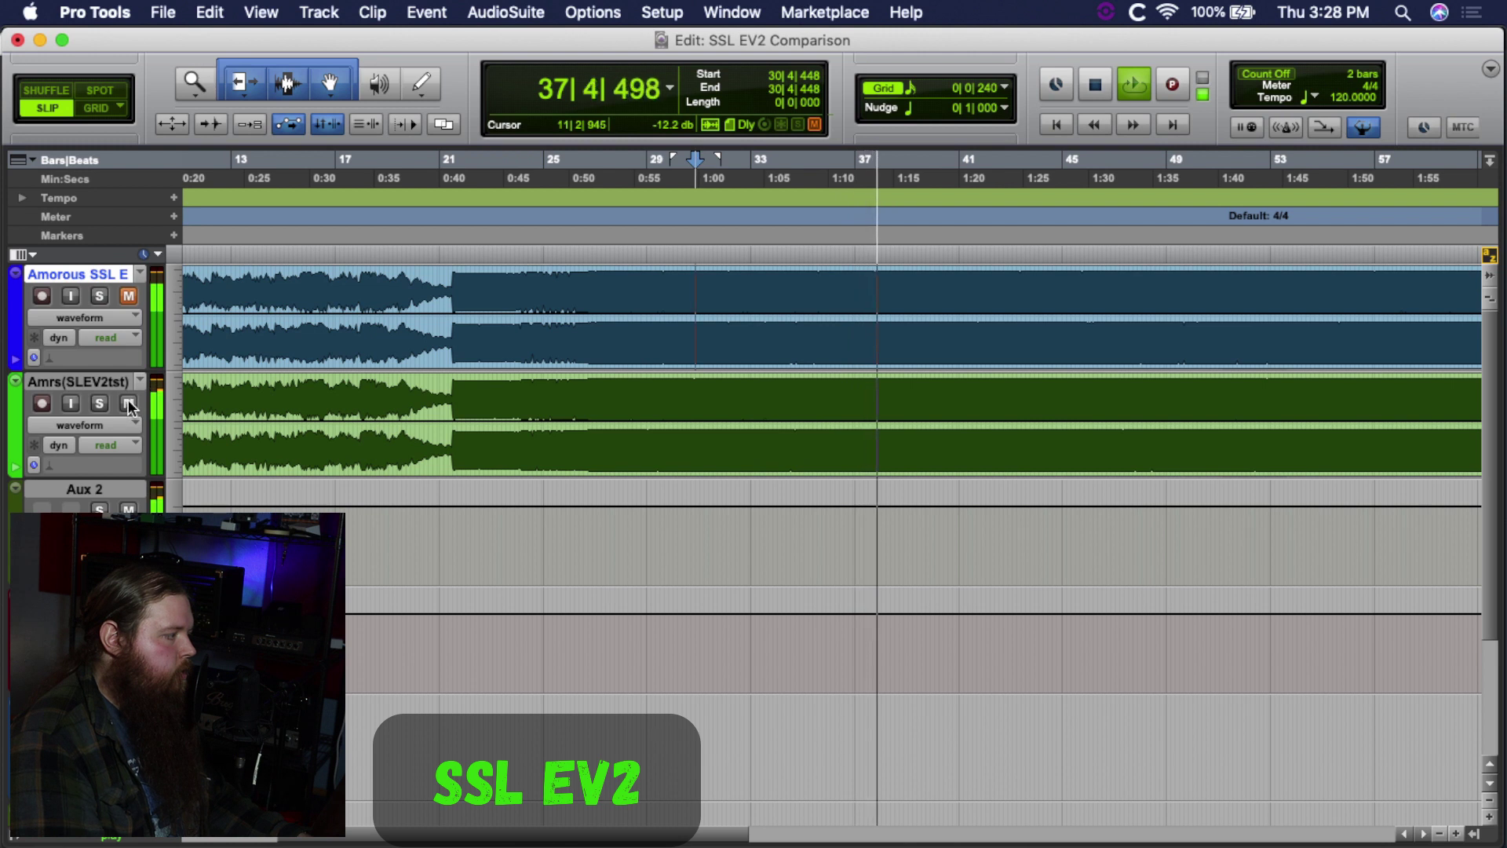
pyautogui.click(129, 404)
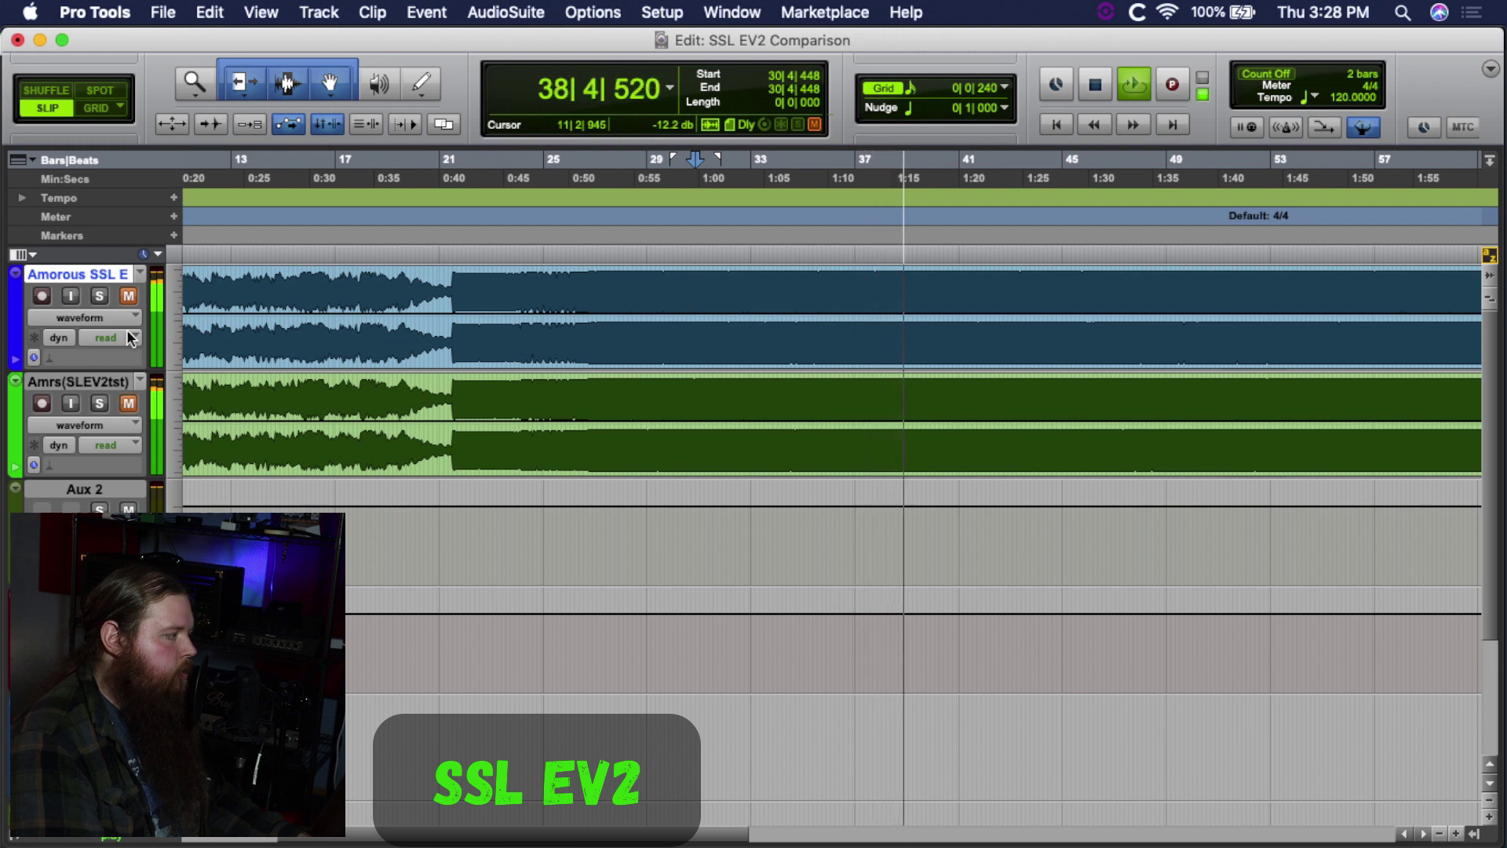
pyautogui.click(128, 296)
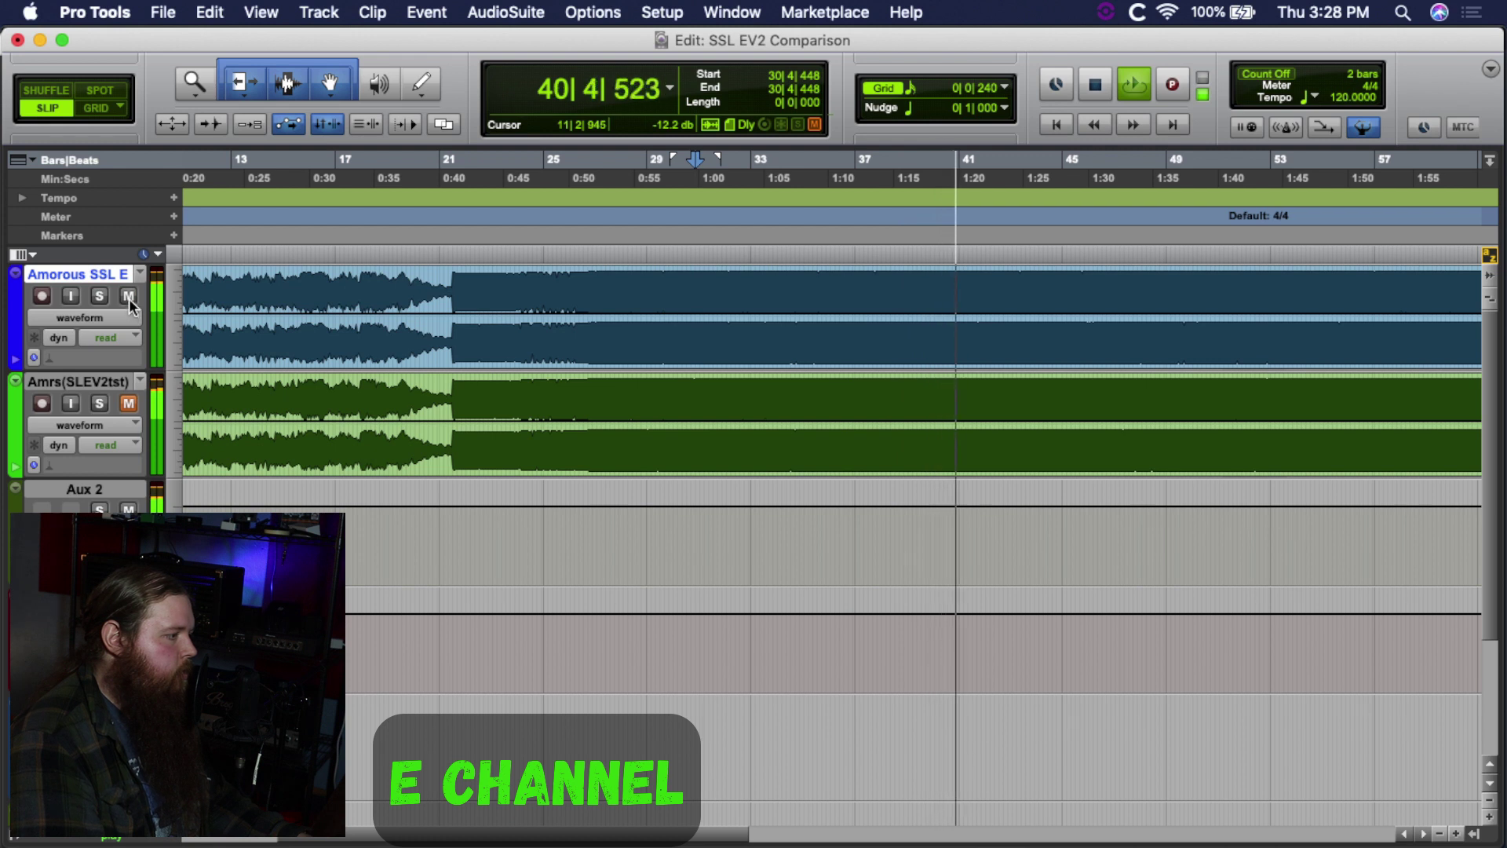
pyautogui.click(129, 296)
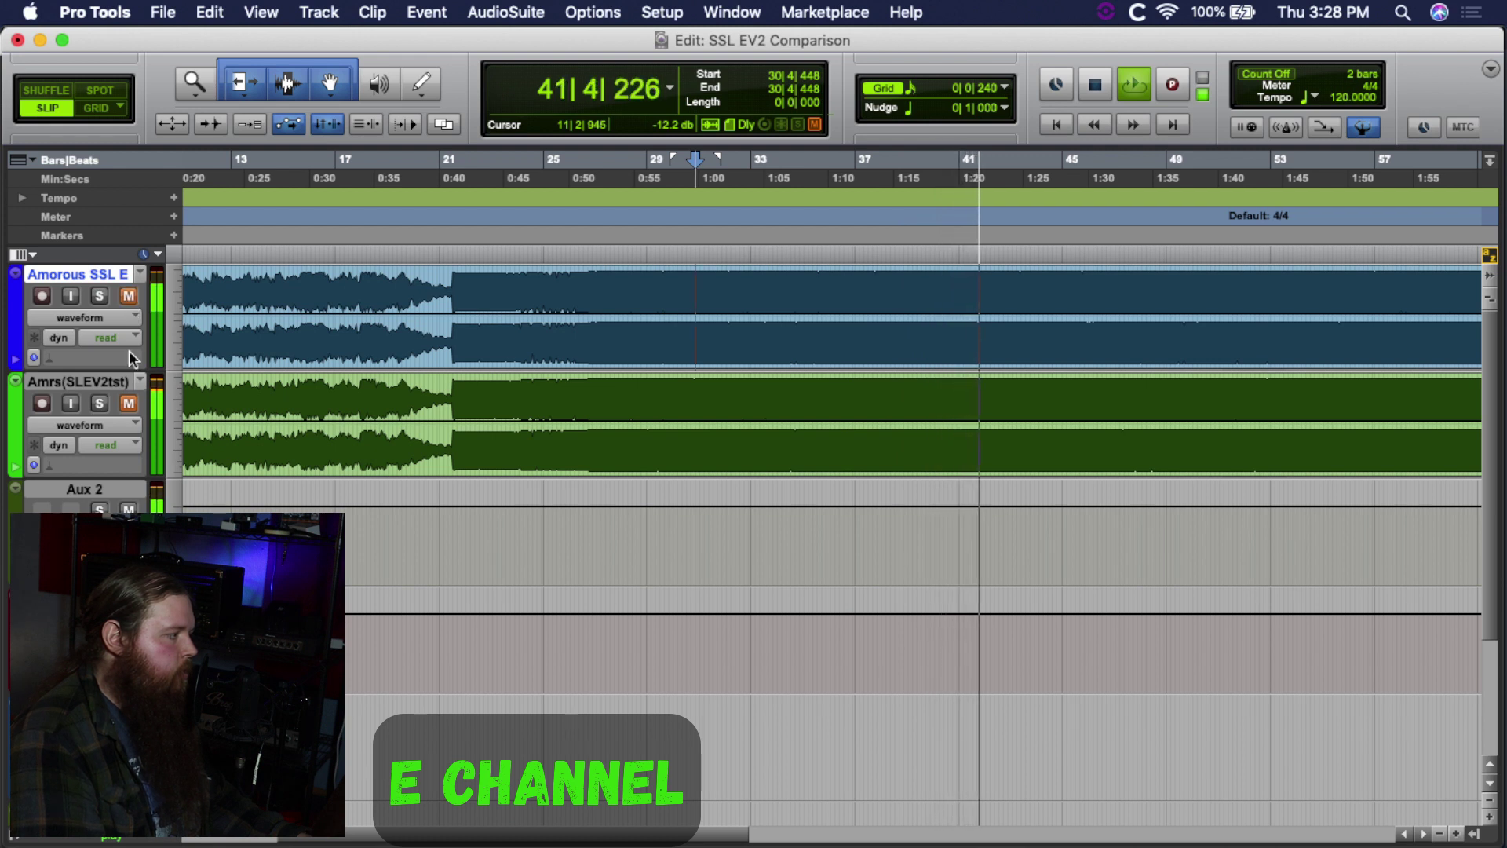
pyautogui.click(129, 404)
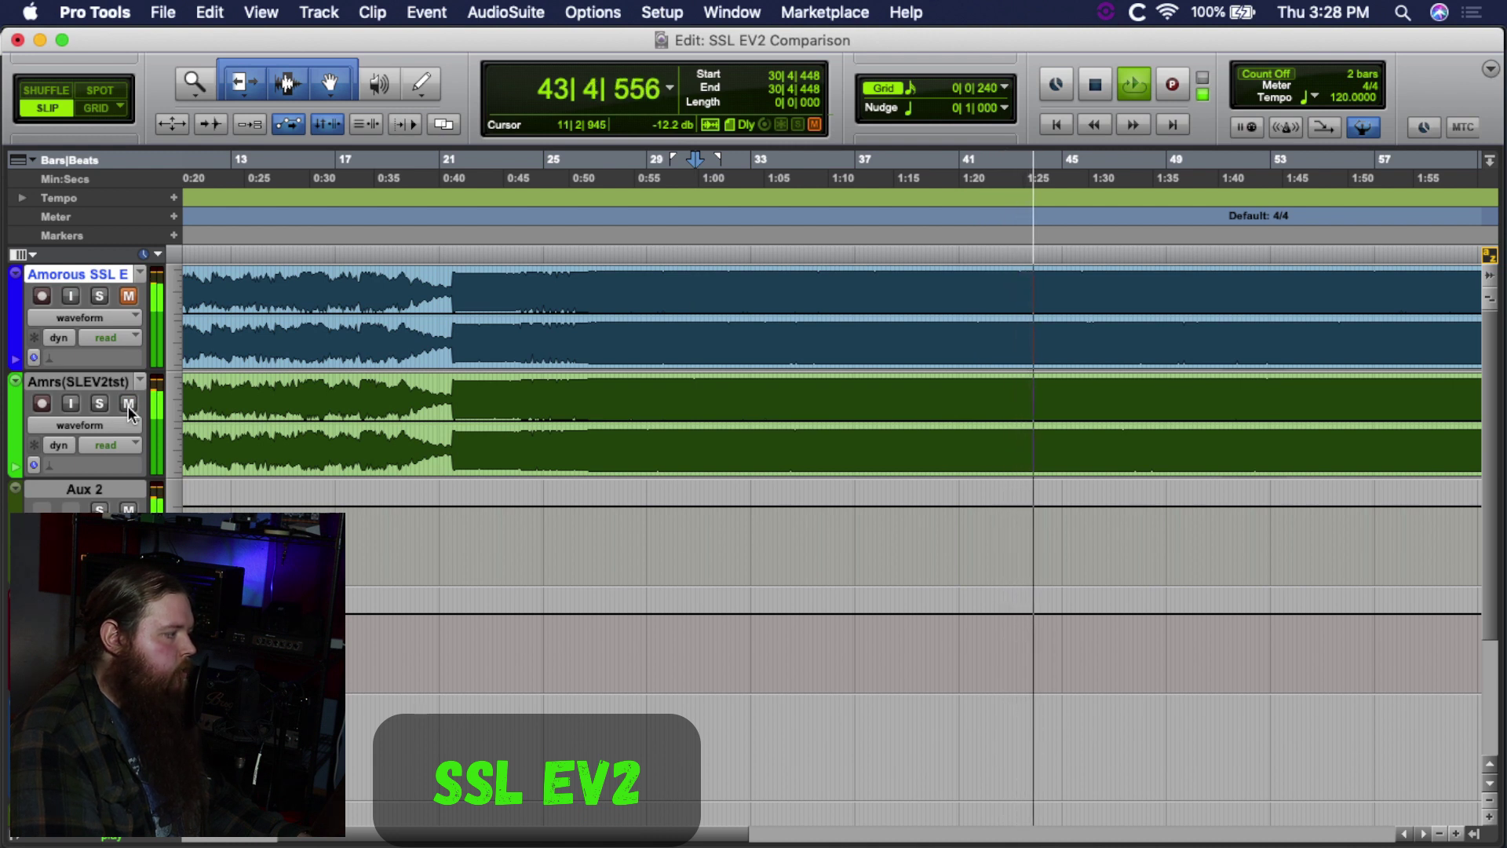
pyautogui.click(128, 403)
pyautogui.click(129, 296)
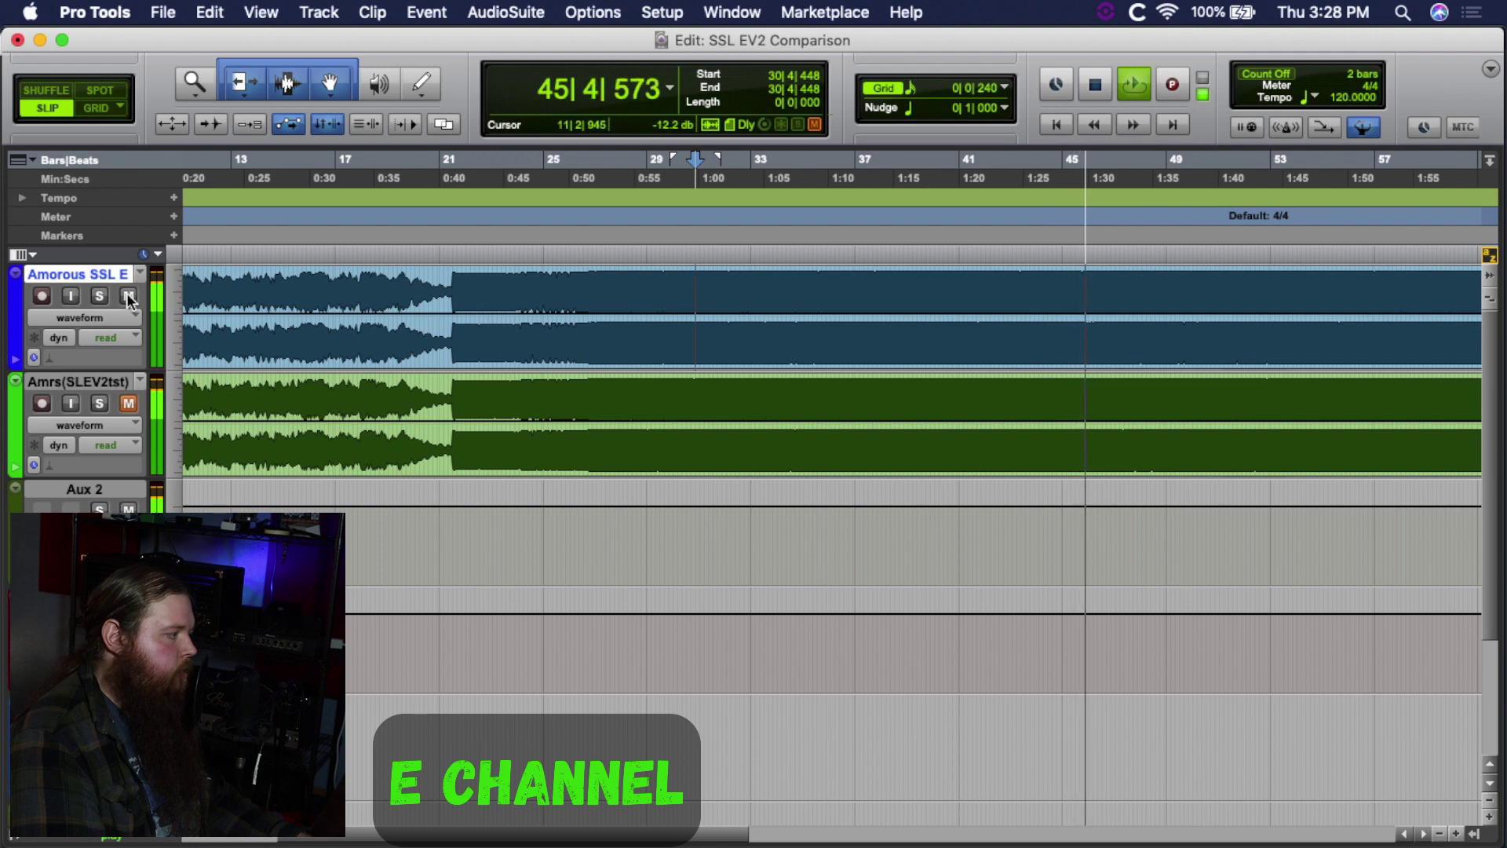
pyautogui.click(129, 296)
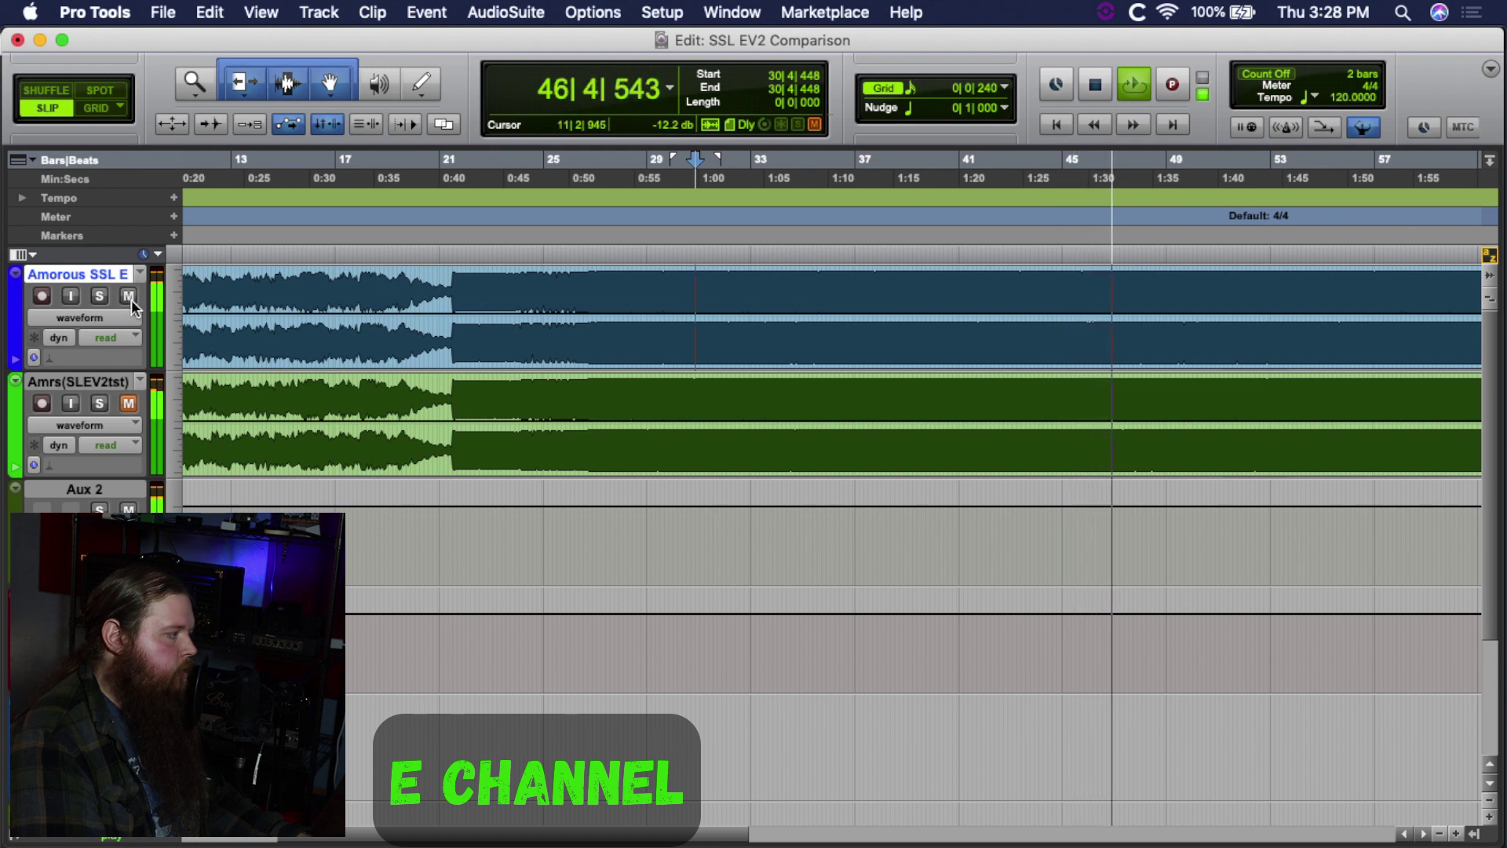
pyautogui.click(128, 403)
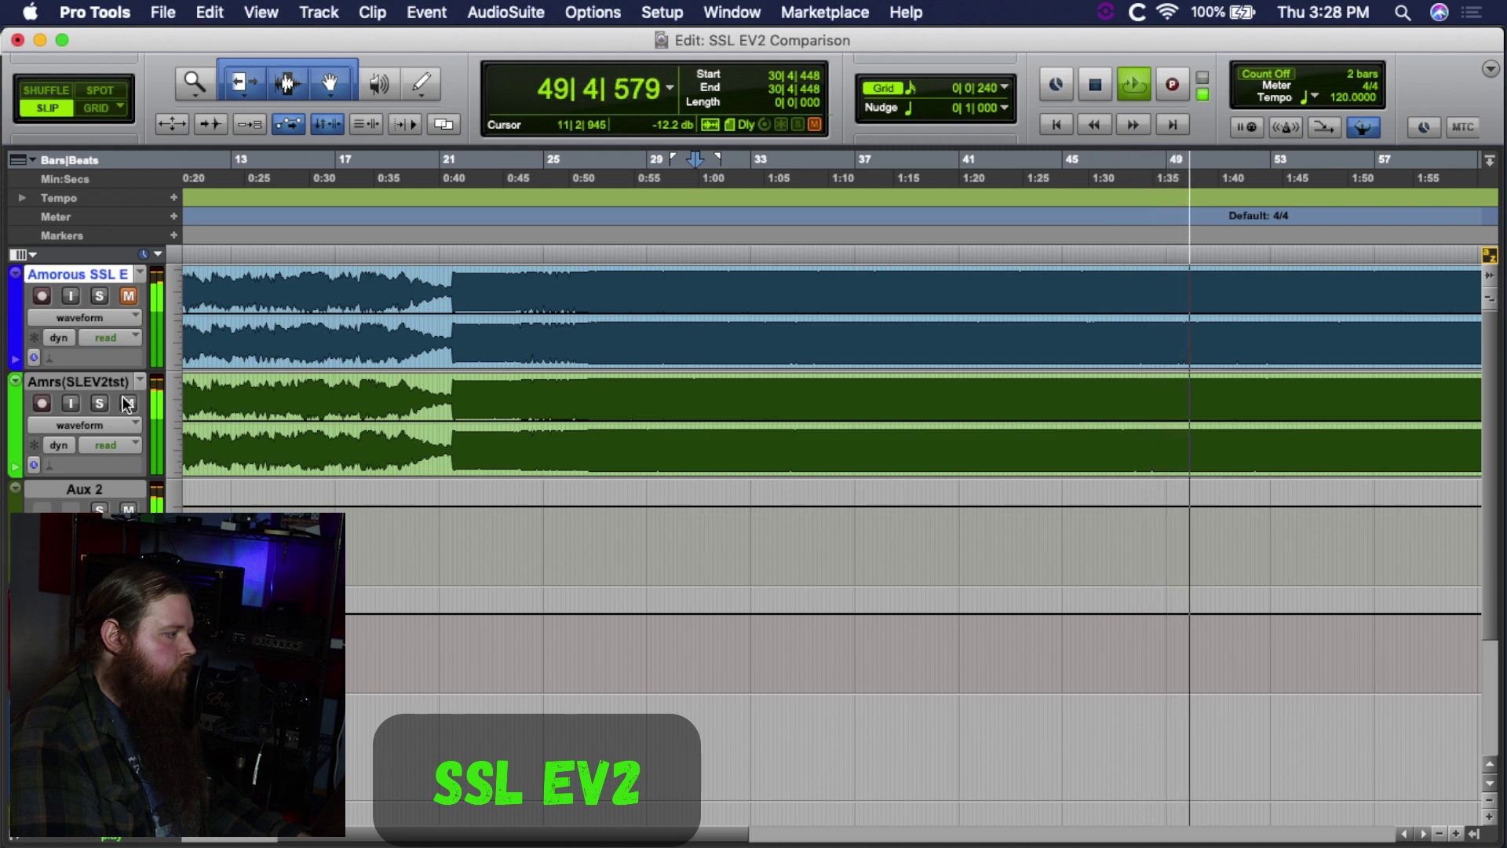
pyautogui.press('space')
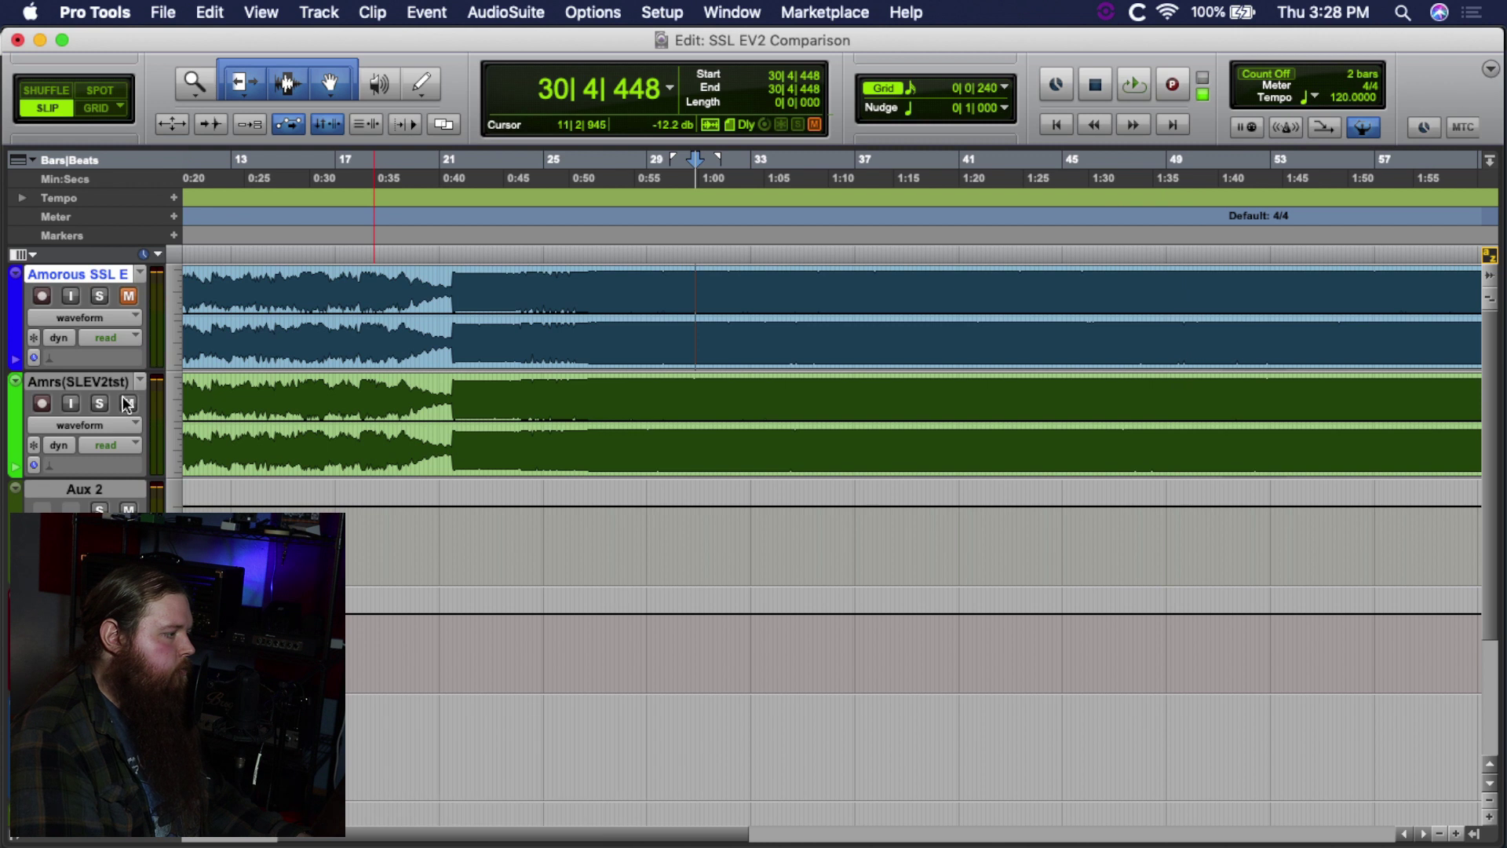